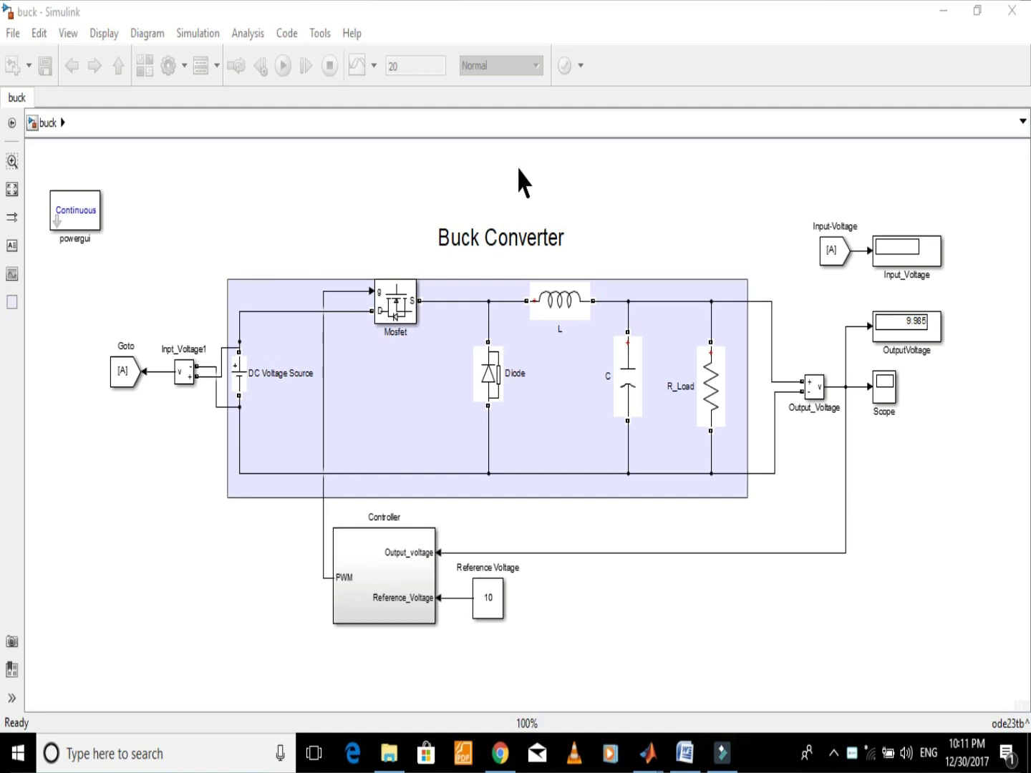
Select the shaded converter area and bring the buck converter model window into focus
left_click(572, 390)
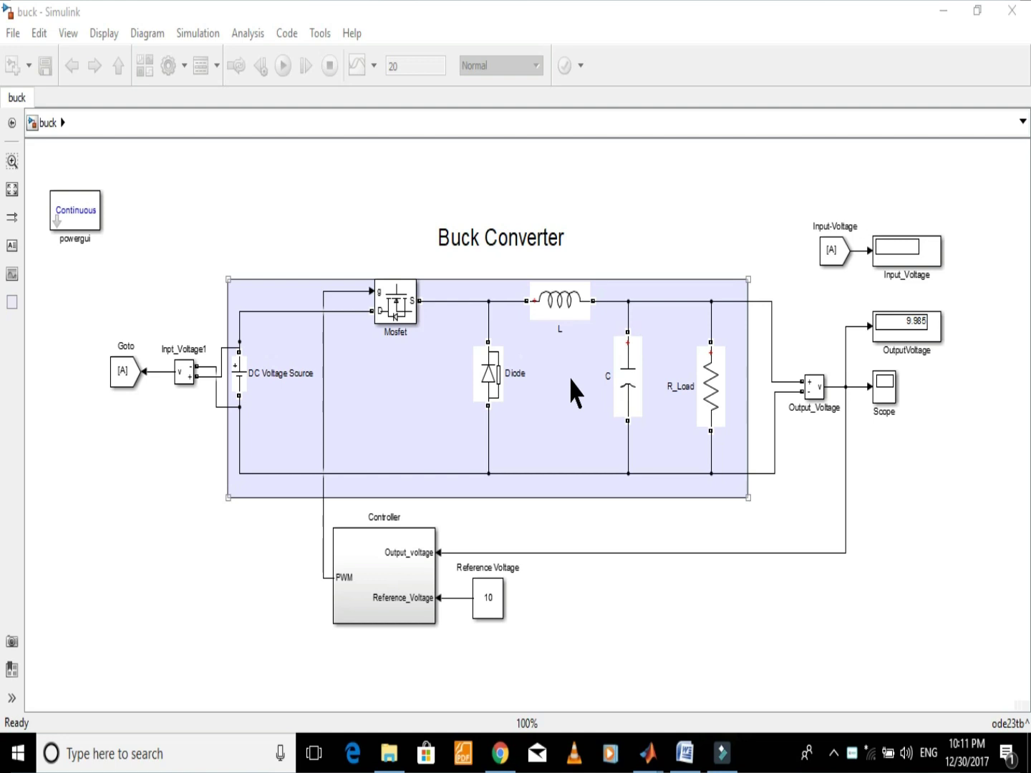
left_click(414, 22)
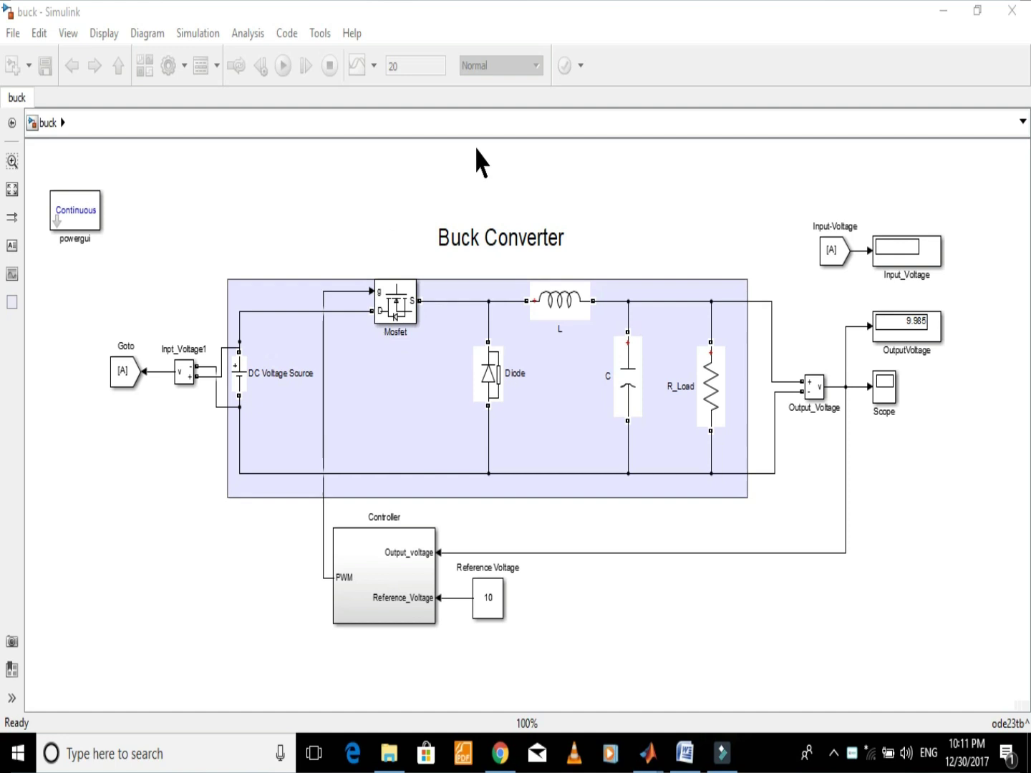
left_click(570, 384)
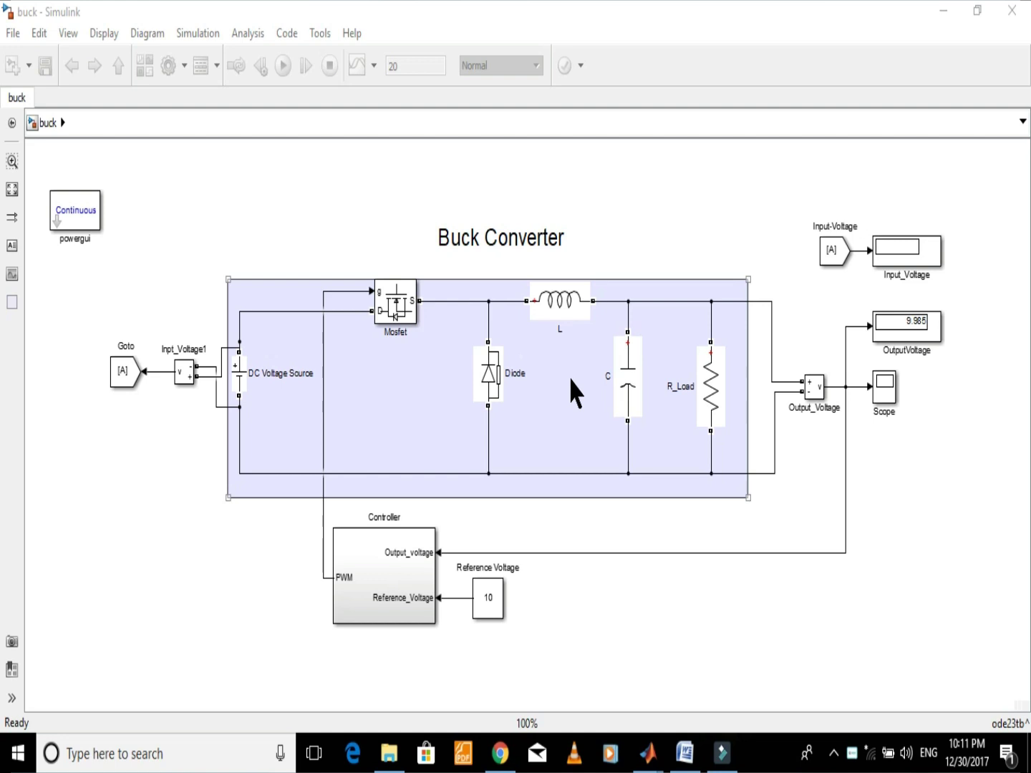
left_click(414, 27)
left_click(414, 27)
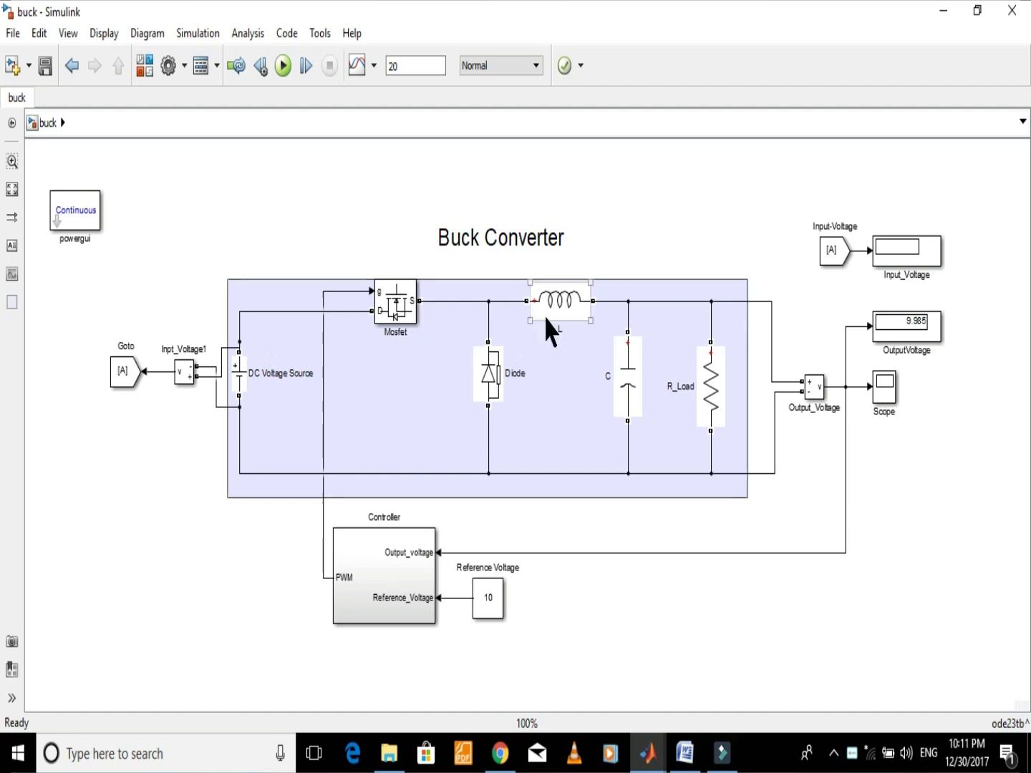
Run and stop the buck converter simulation, reading 60 V input and 9.985 V output
left_click(283, 65)
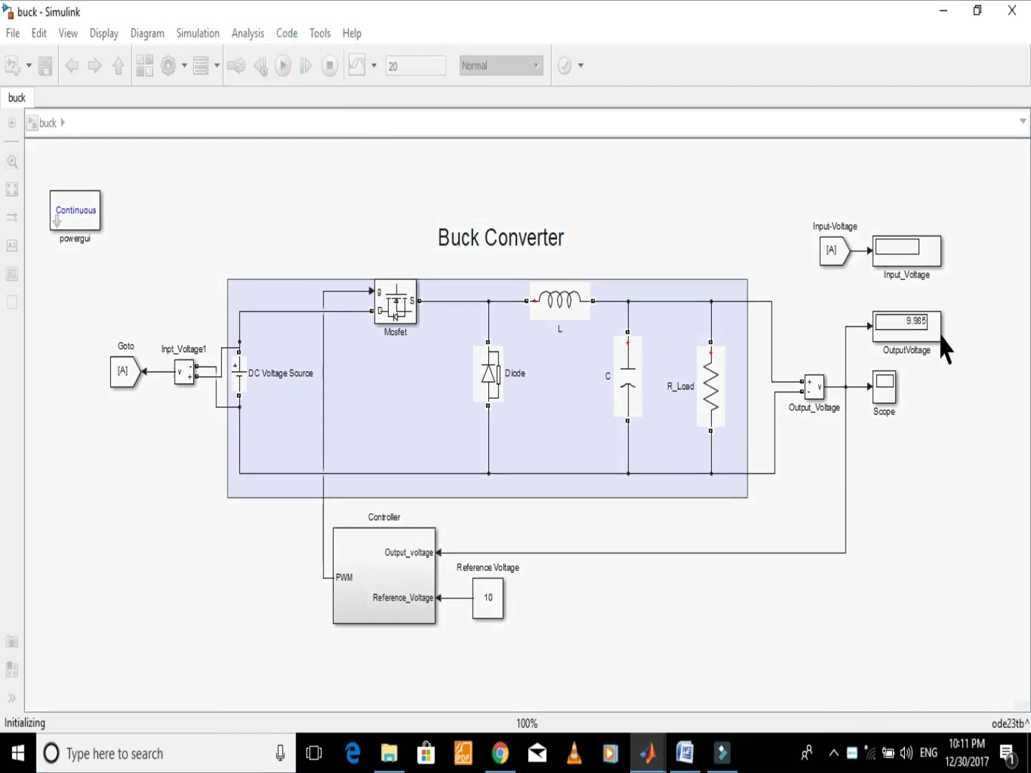
scroll(964, 372, "up", 4)
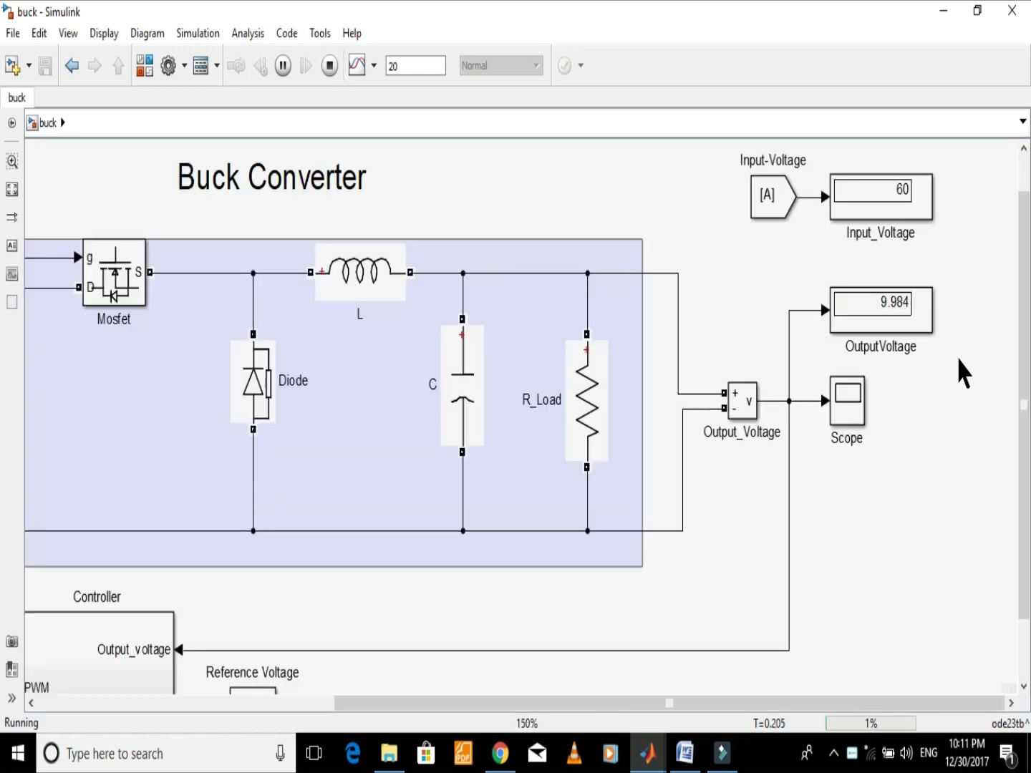
scroll(4, 311, "up", 3)
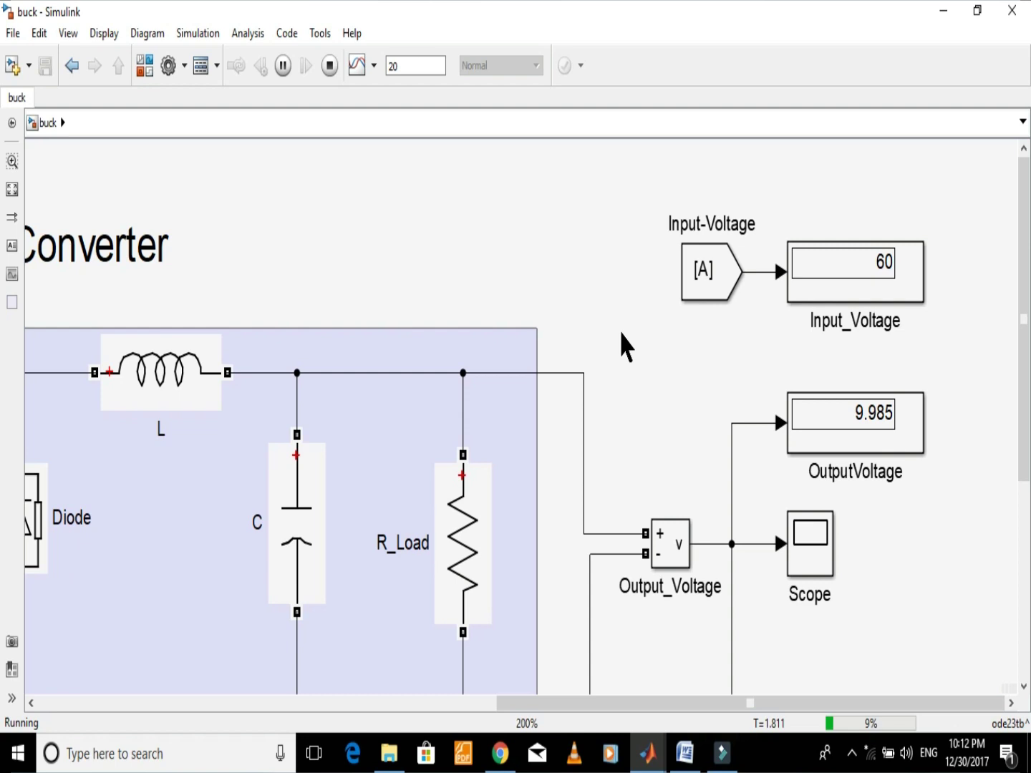
left_click(333, 68)
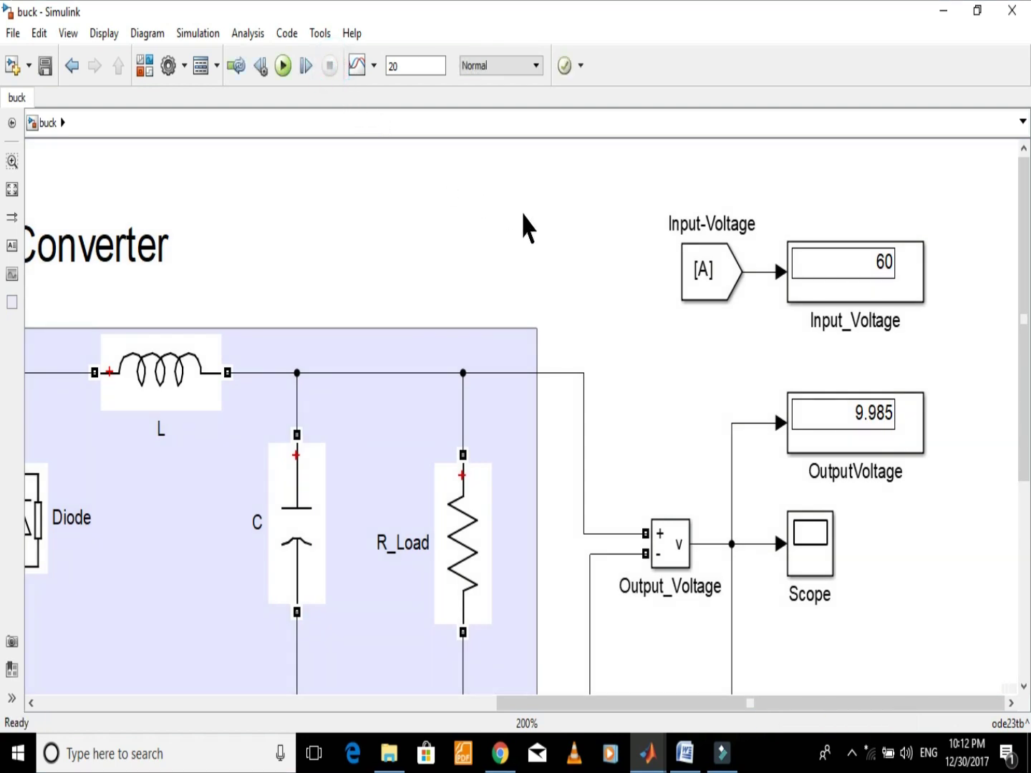
scroll(533, 251, "down", 2)
scroll(549, 276, "down", 3)
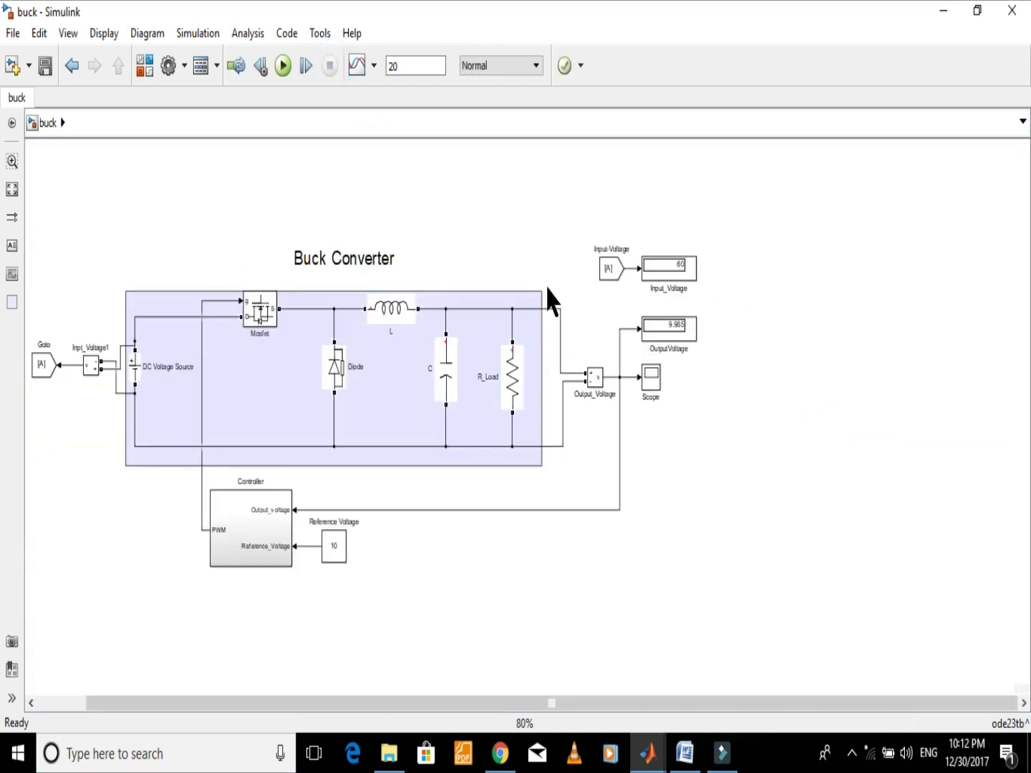
Set the Reference Voltage constant to 24
left_click(337, 545)
double_click(333, 546)
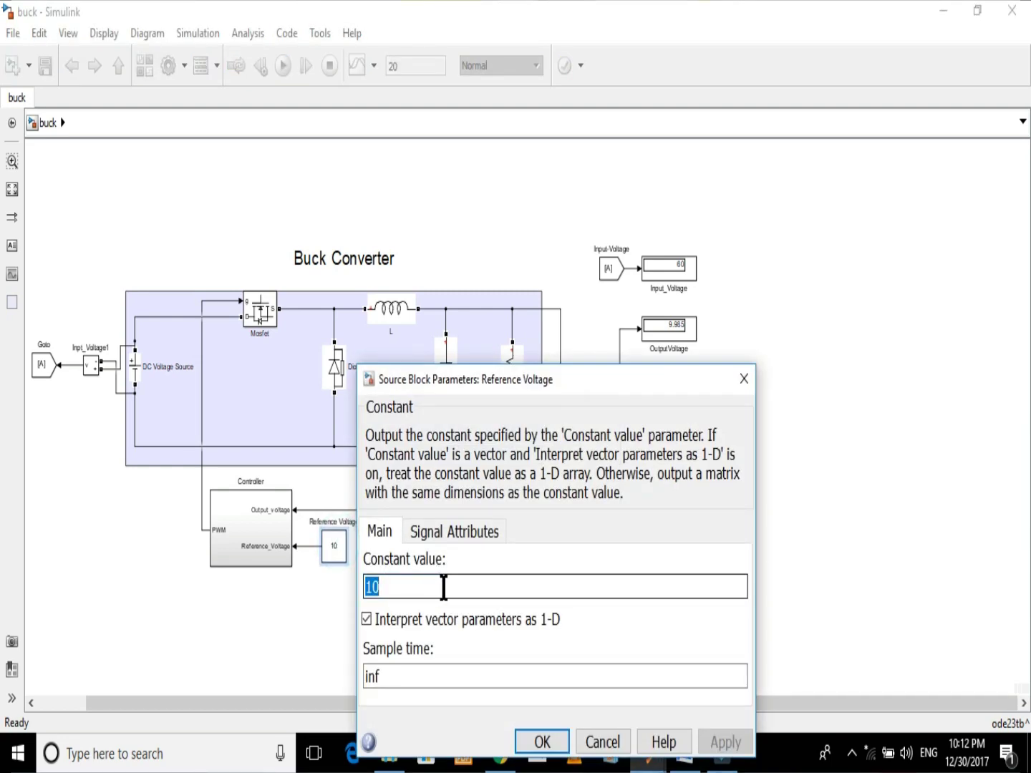
type("24")
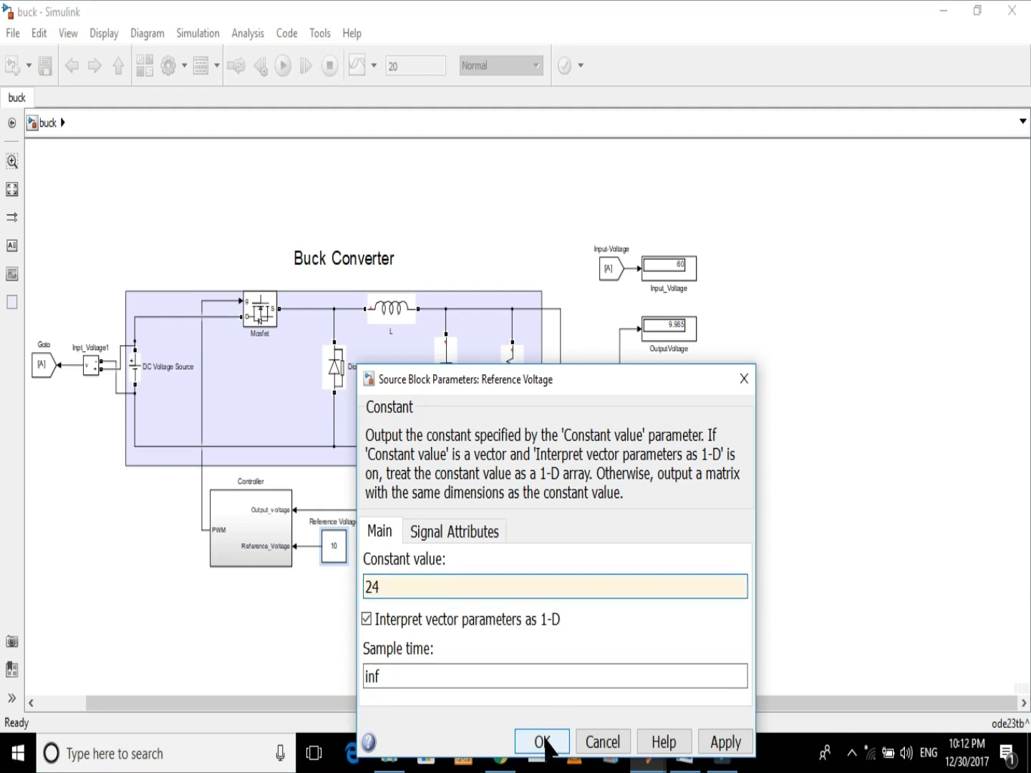
left_click(543, 742)
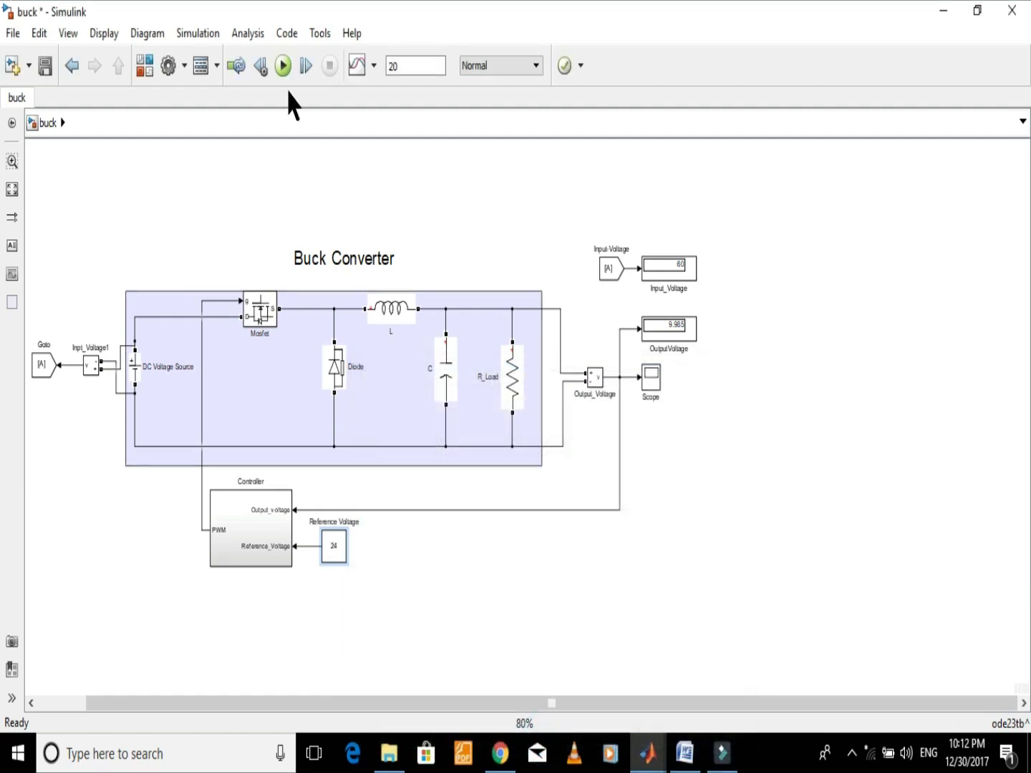
Rerun the buck converter and zoom in on the displays to see the 23.95 V output
left_click(283, 66)
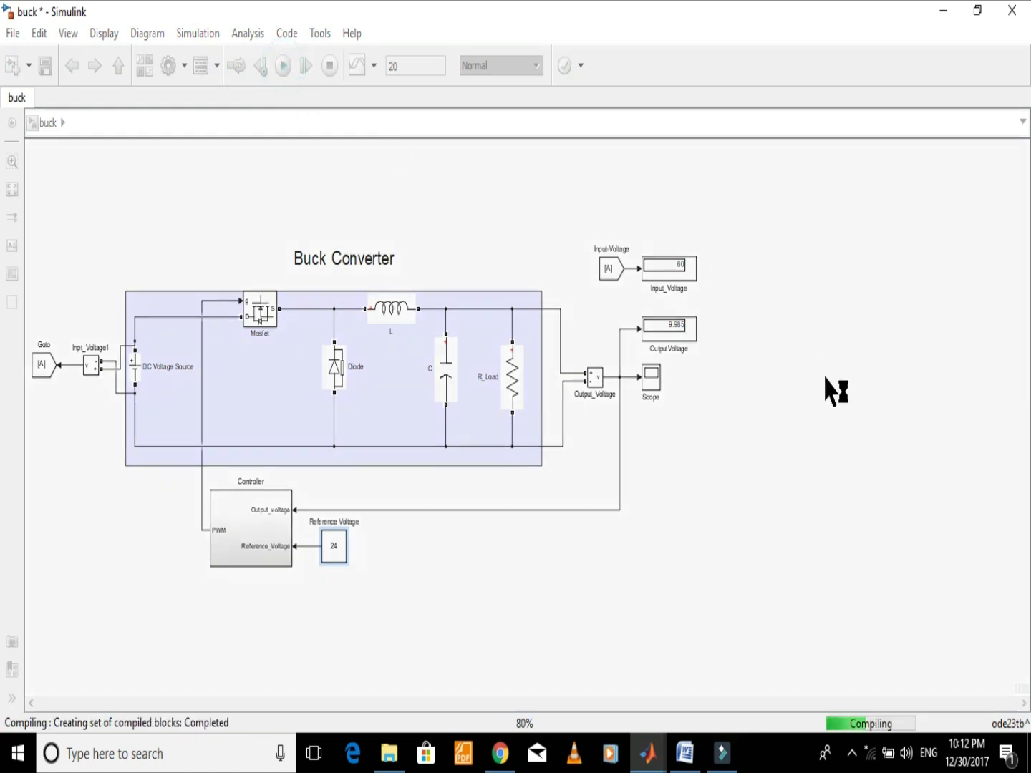
scroll(825, 387, "up", 3)
scroll(822, 386, "up", 2)
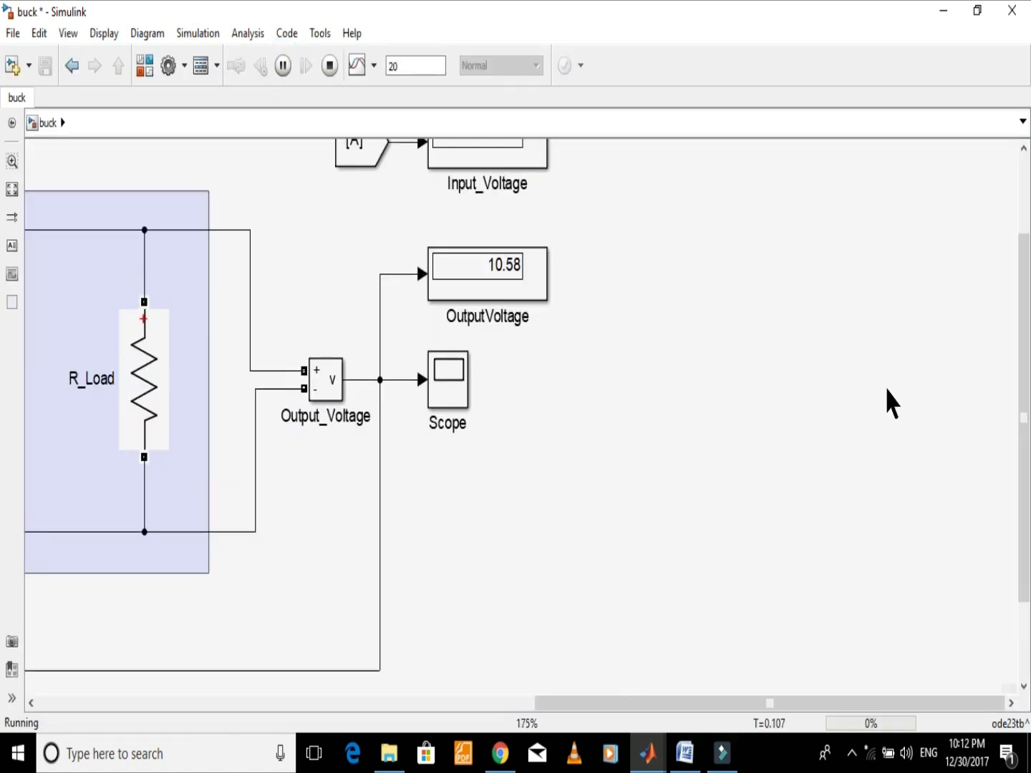
left_click_drag(1024, 422, 1007, 276)
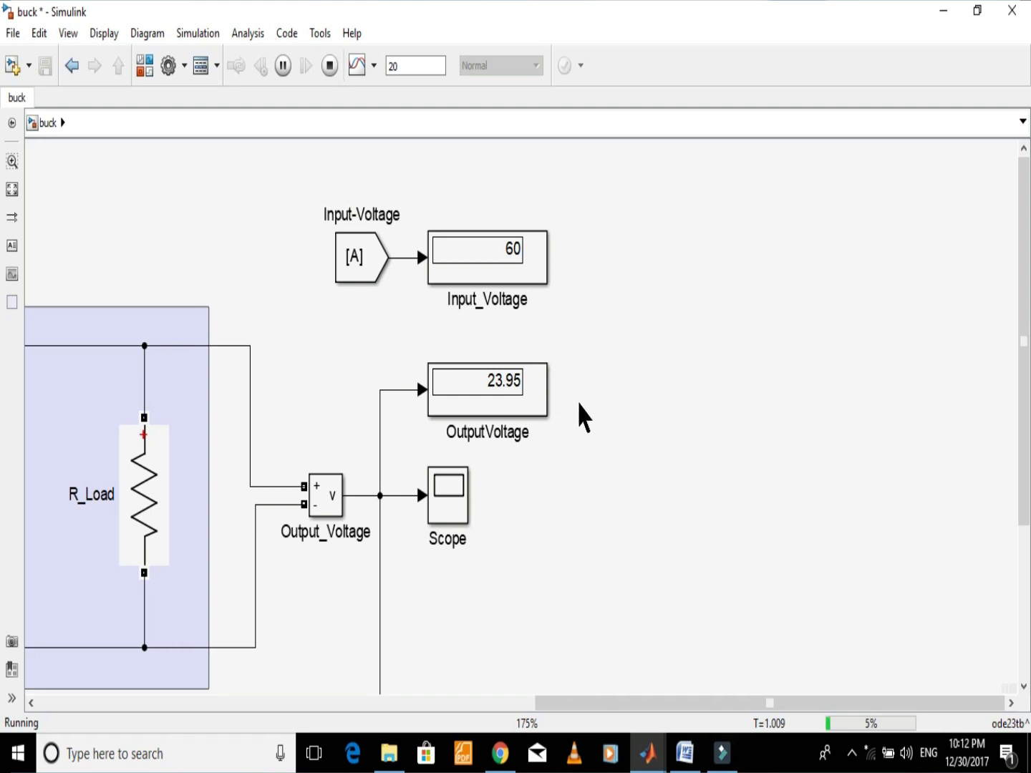
scroll(567, 367, "down", 5)
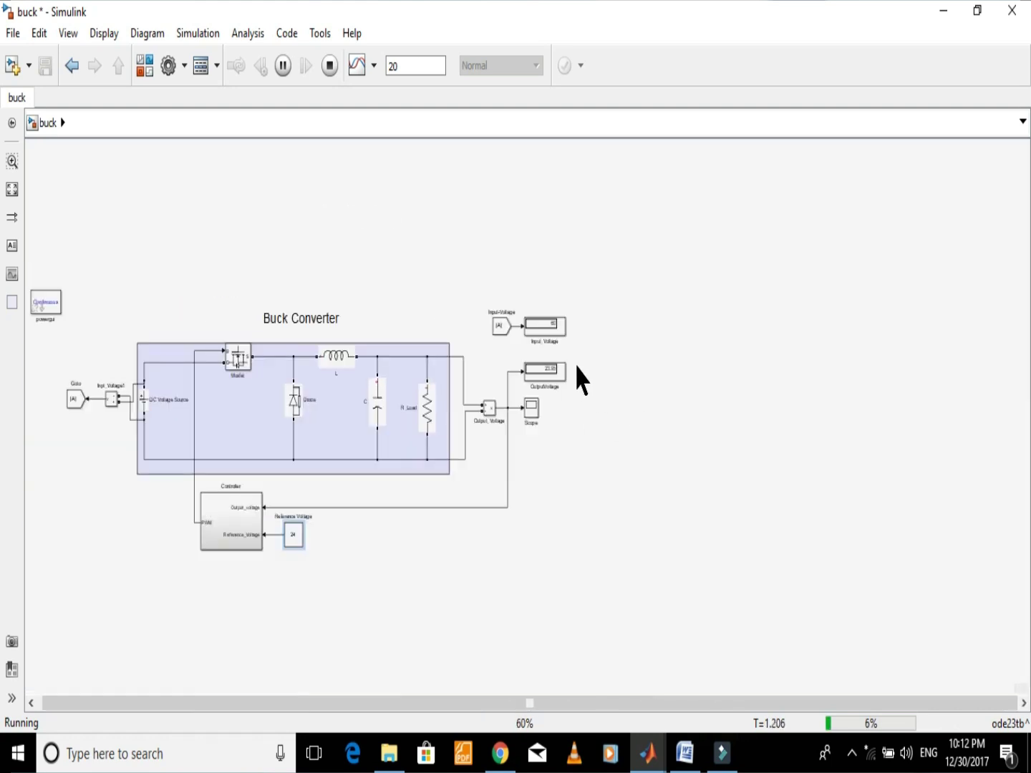
scroll(586, 383, "up", 1)
left_click_drag(615, 706, 421, 704)
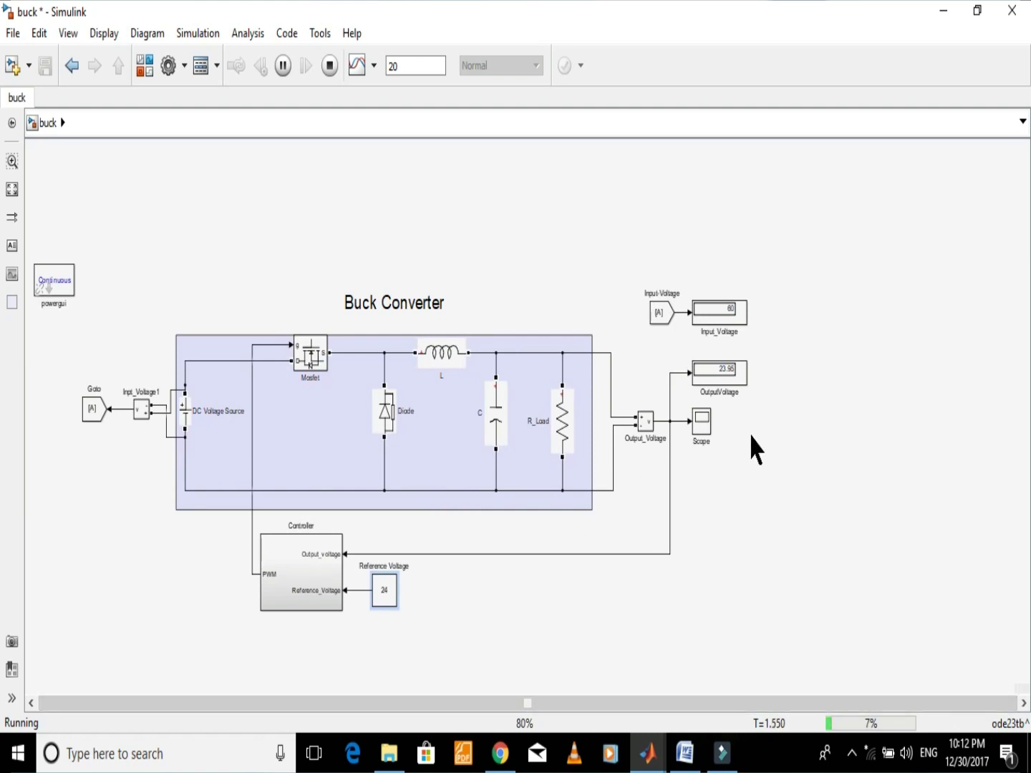
scroll(775, 449, "up", 1)
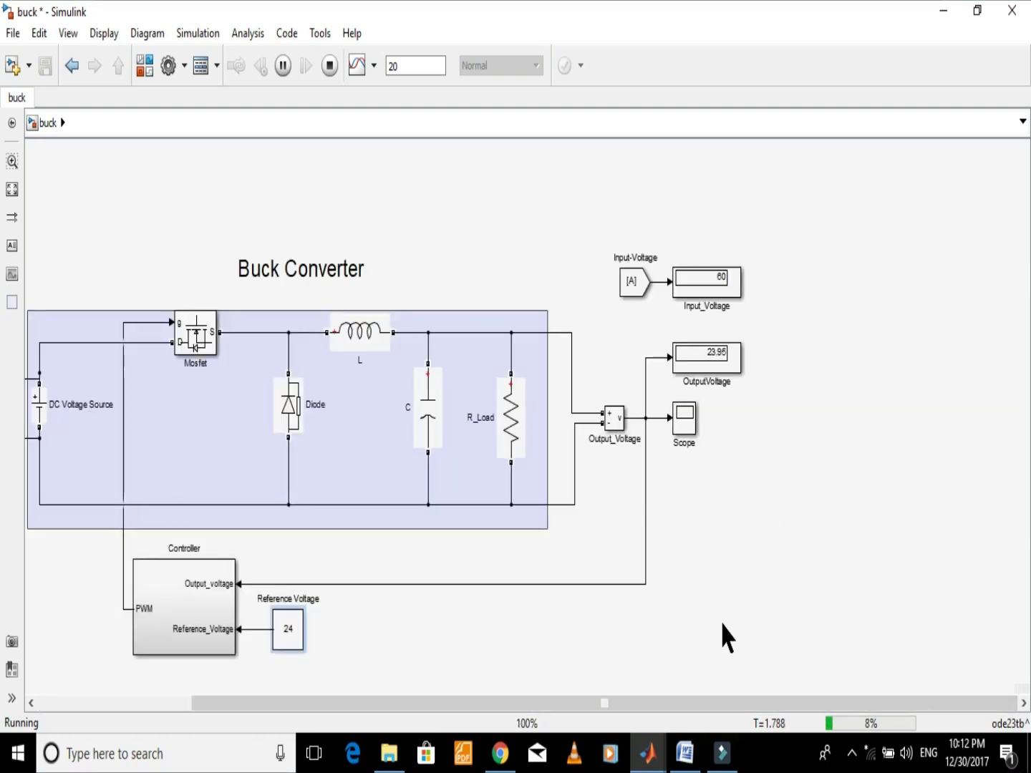
left_click(675, 698)
left_click_drag(616, 703, 454, 707)
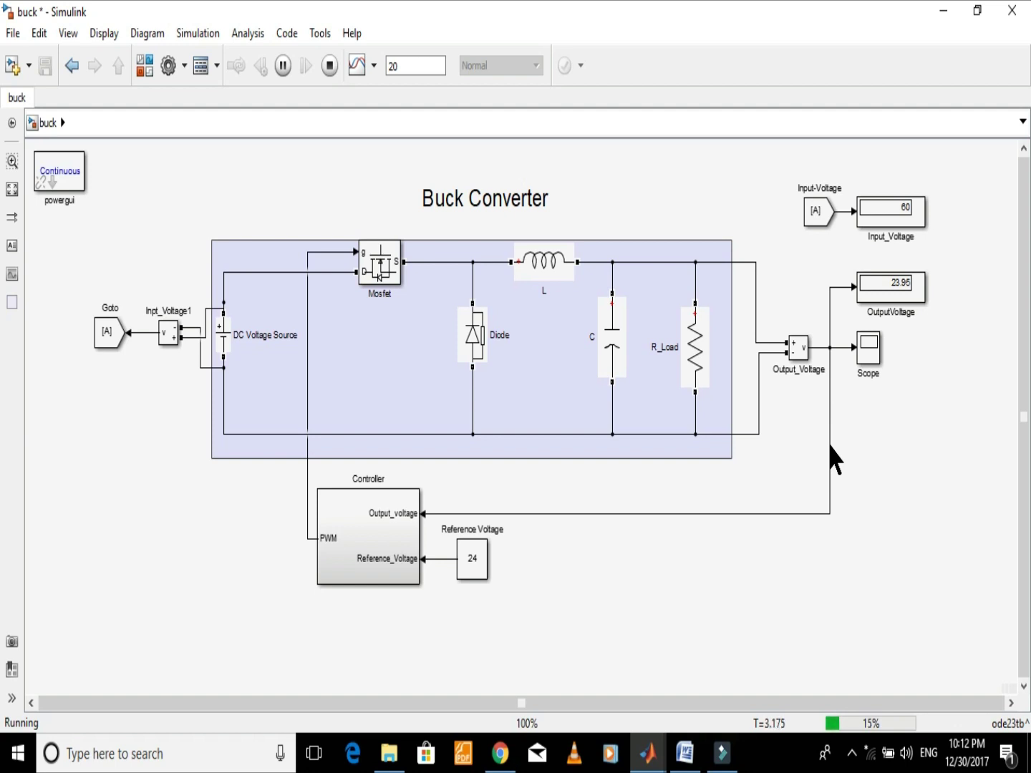
Stop the buck simulation and switch to the Boost converter model
left_click(332, 67)
left_click(593, 448)
mouse_move(647, 752)
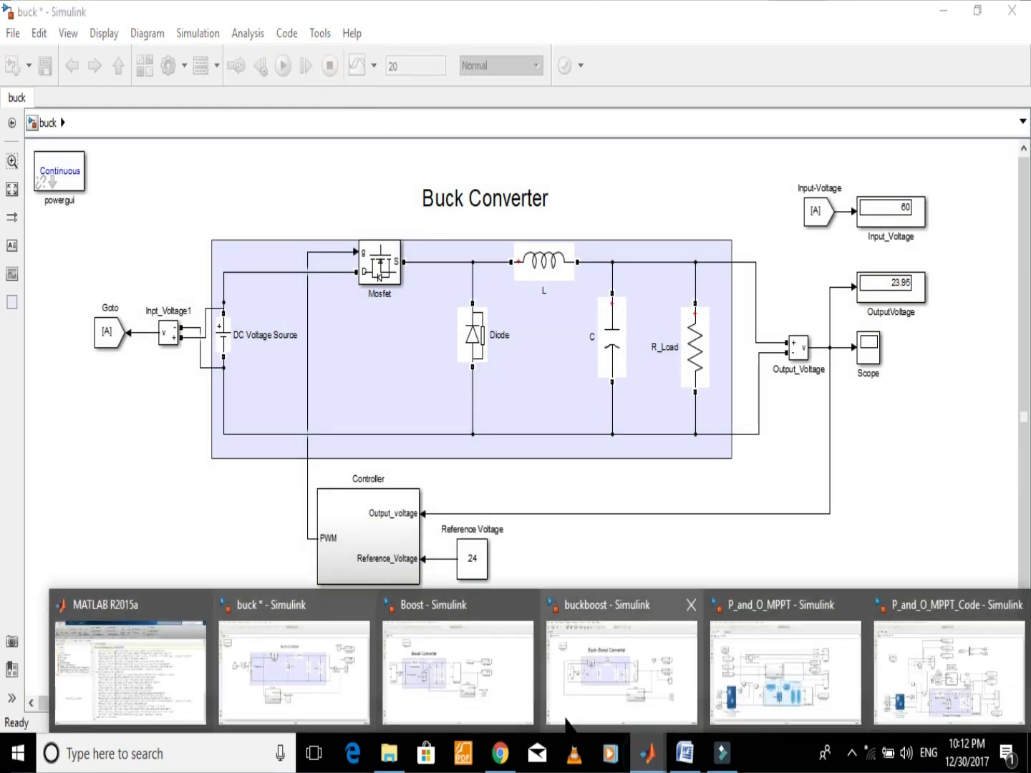
left_click(413, 691)
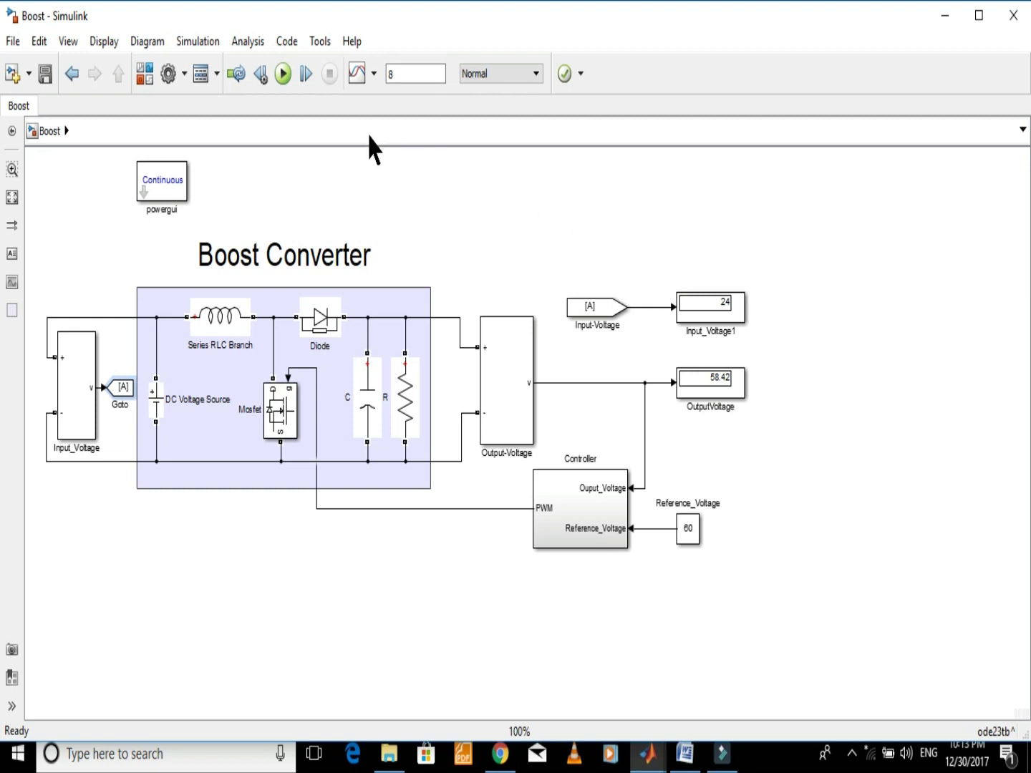
Simulate the Boost converter, whose output reaches about 58.36 V from 24 V
left_click(284, 75)
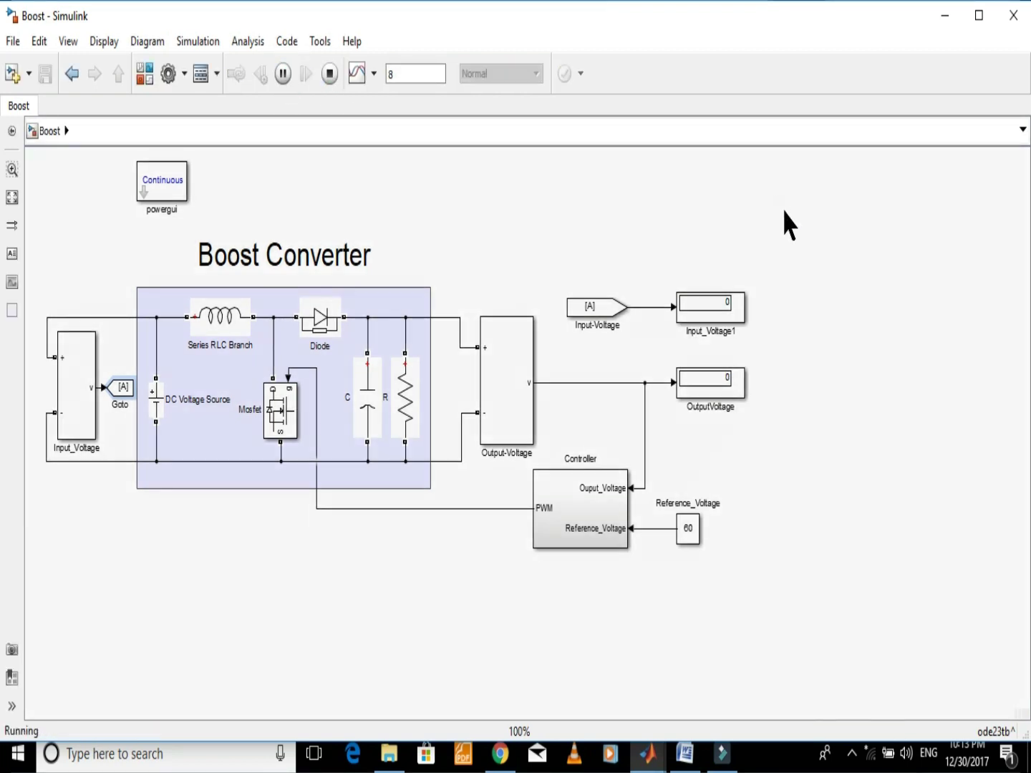
scroll(826, 309, "up", 3)
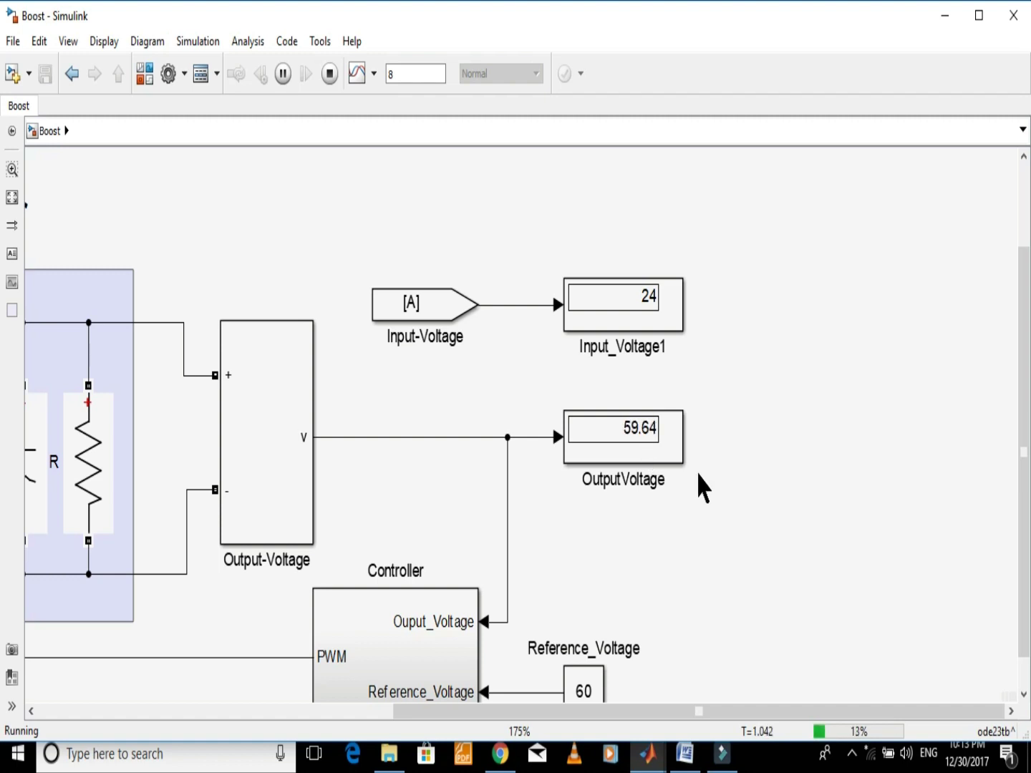
scroll(659, 422, "down", 1)
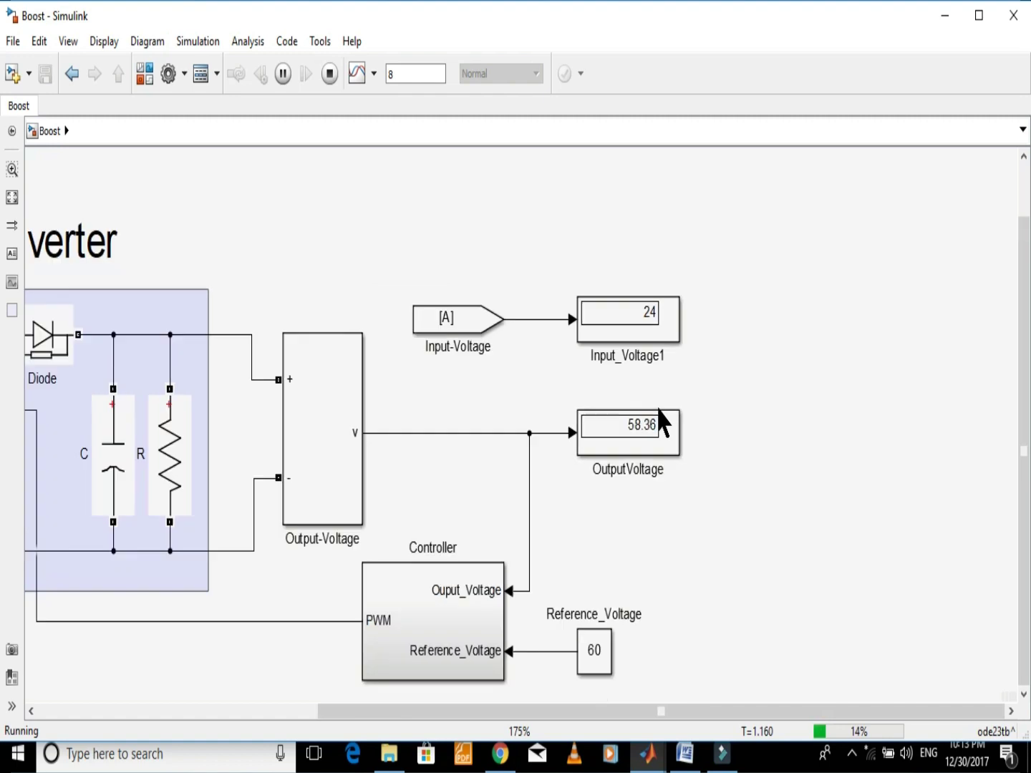
Stop the Boost run and change the Reference_Voltage value to 100
double_click(599, 642)
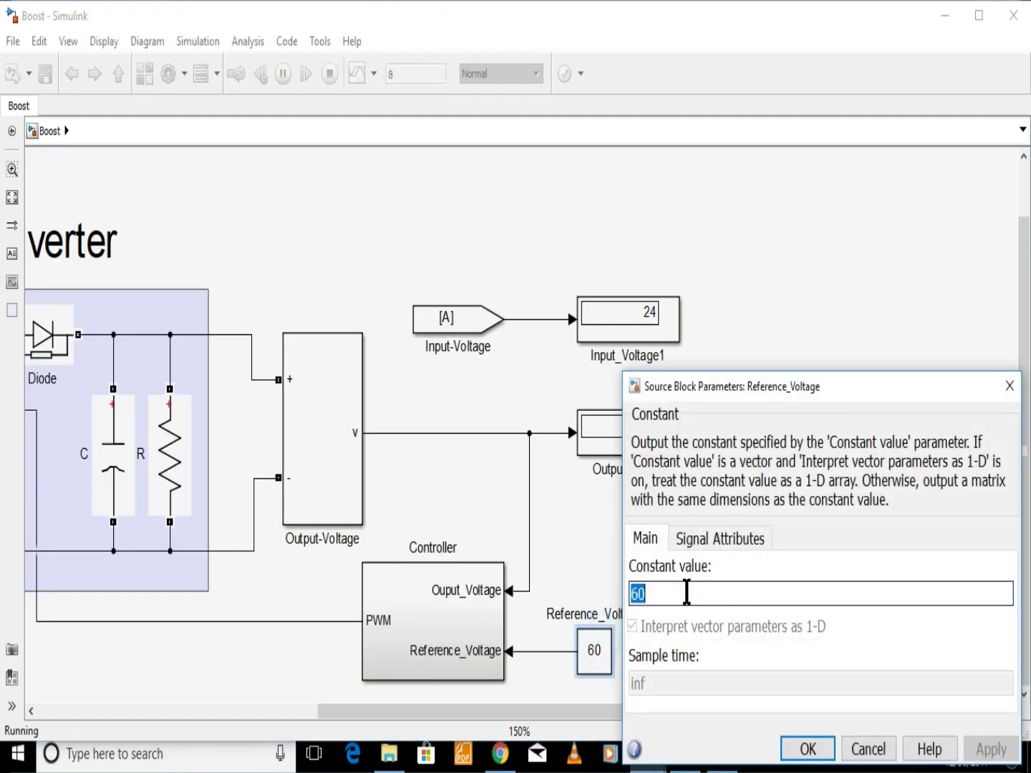
type("100")
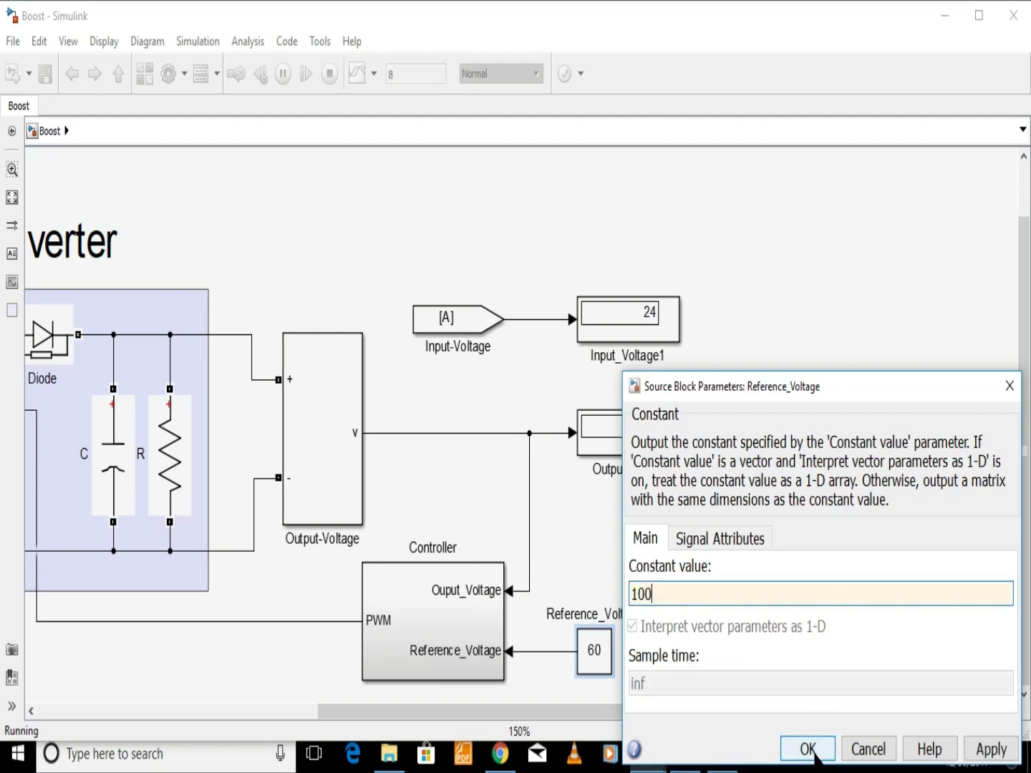
left_click(870, 749)
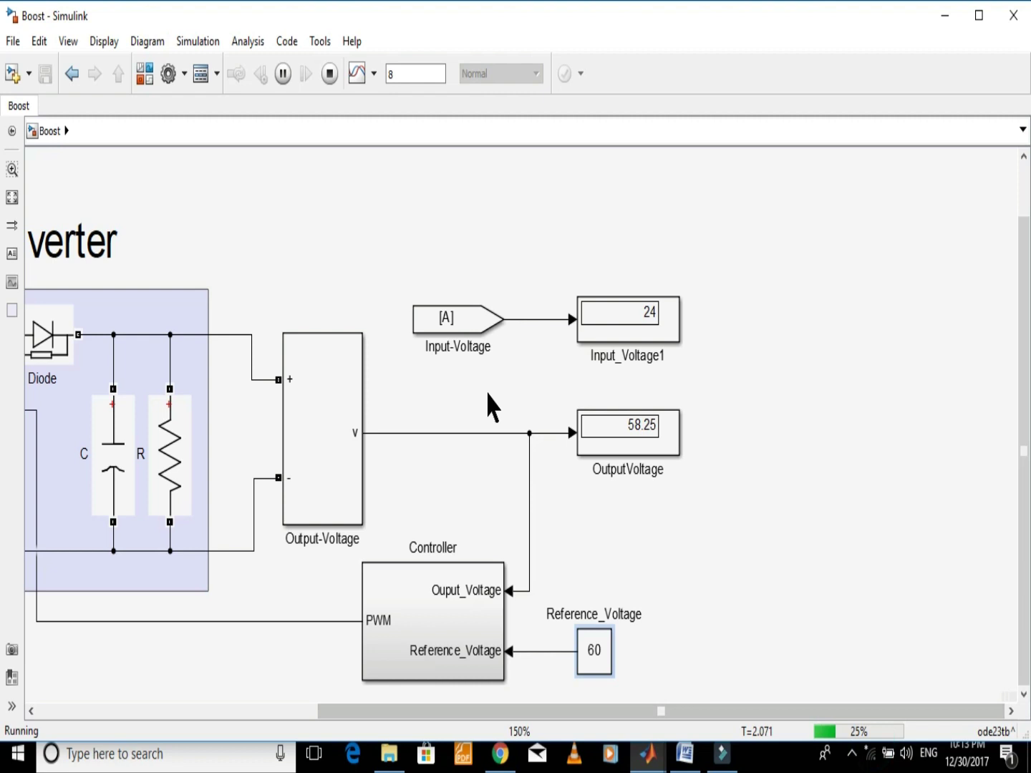
left_click(330, 73)
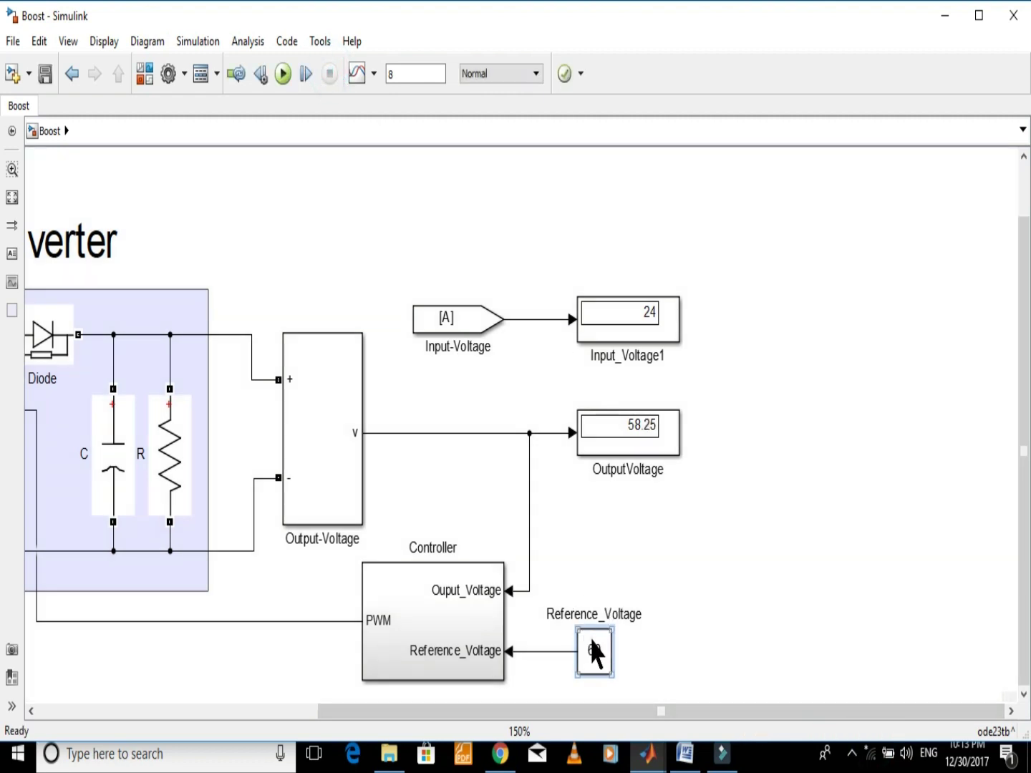
double_click(593, 648)
type("100")
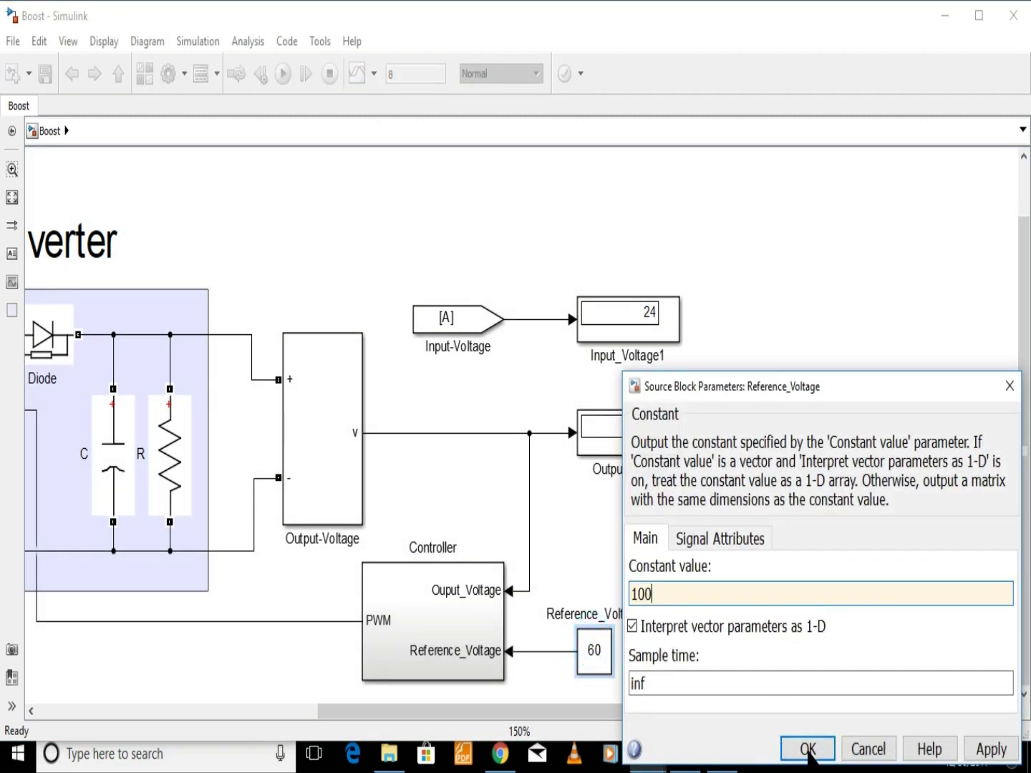
left_click(808, 749)
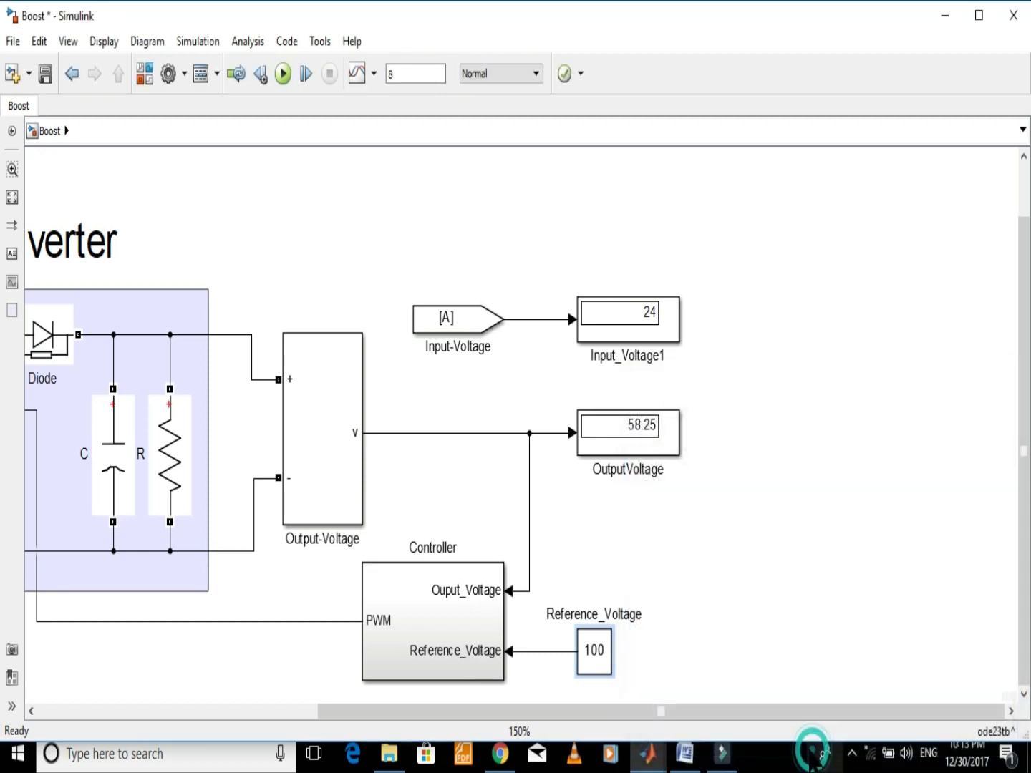
Simulate the boost converter to a 97.59 V output, then zoom out to the whole model
left_click(283, 74)
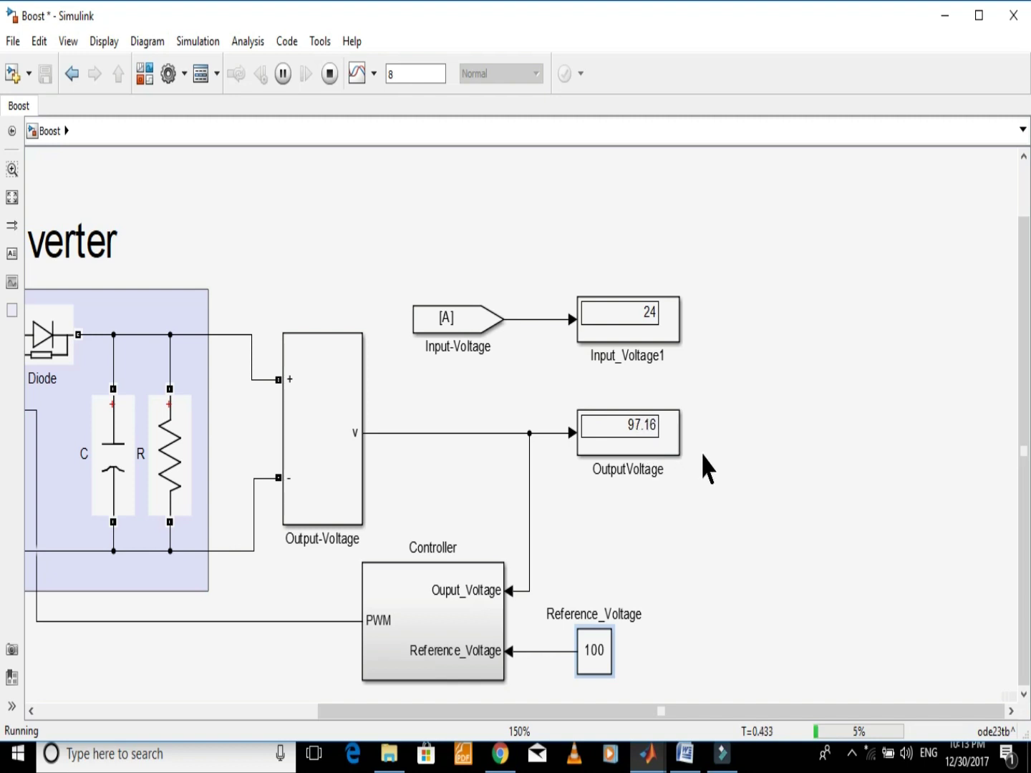
left_click(331, 75)
scroll(435, 239, "down", 1)
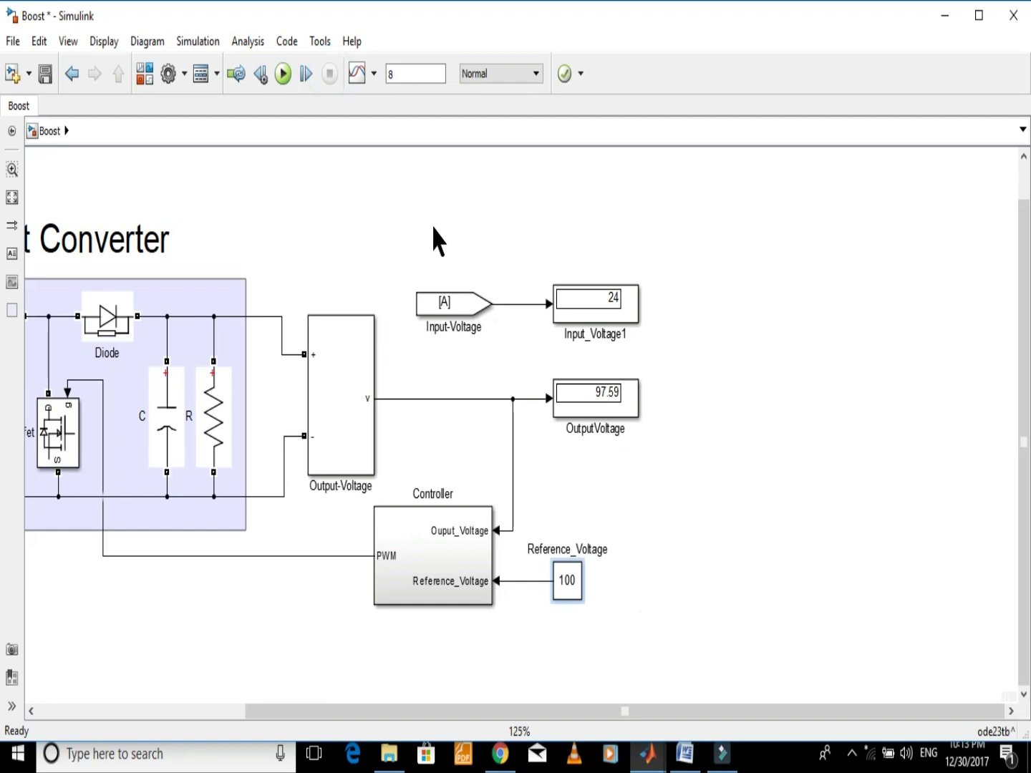
left_click_drag(622, 712, 363, 730)
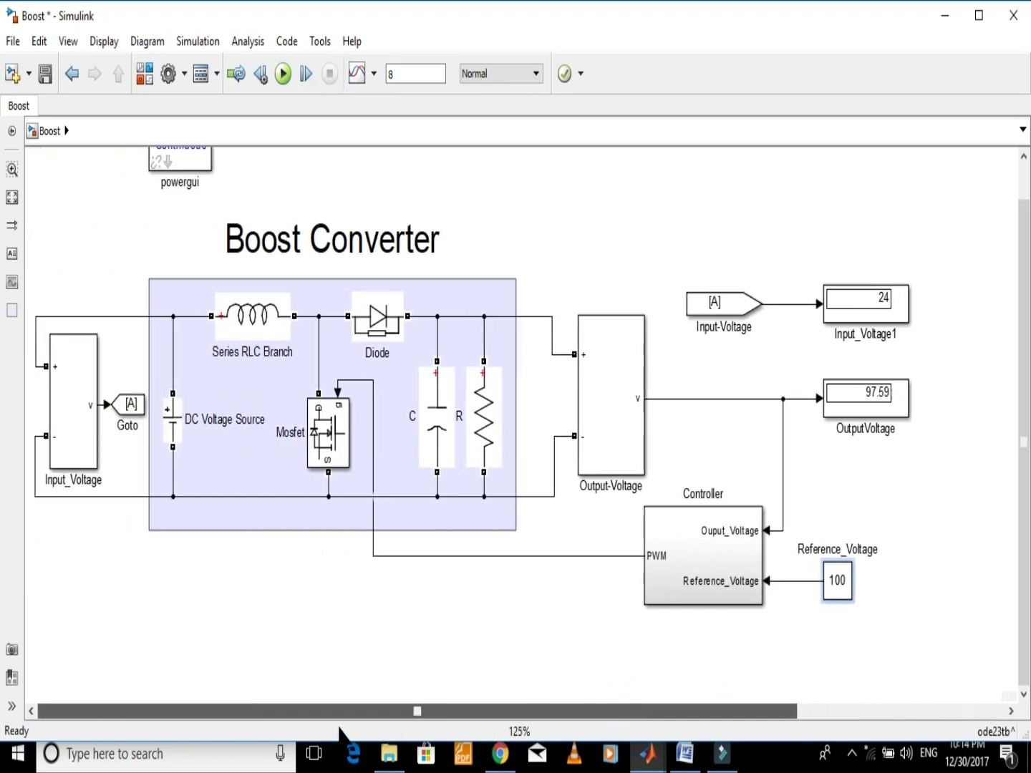
scroll(352, 456, "down", 1)
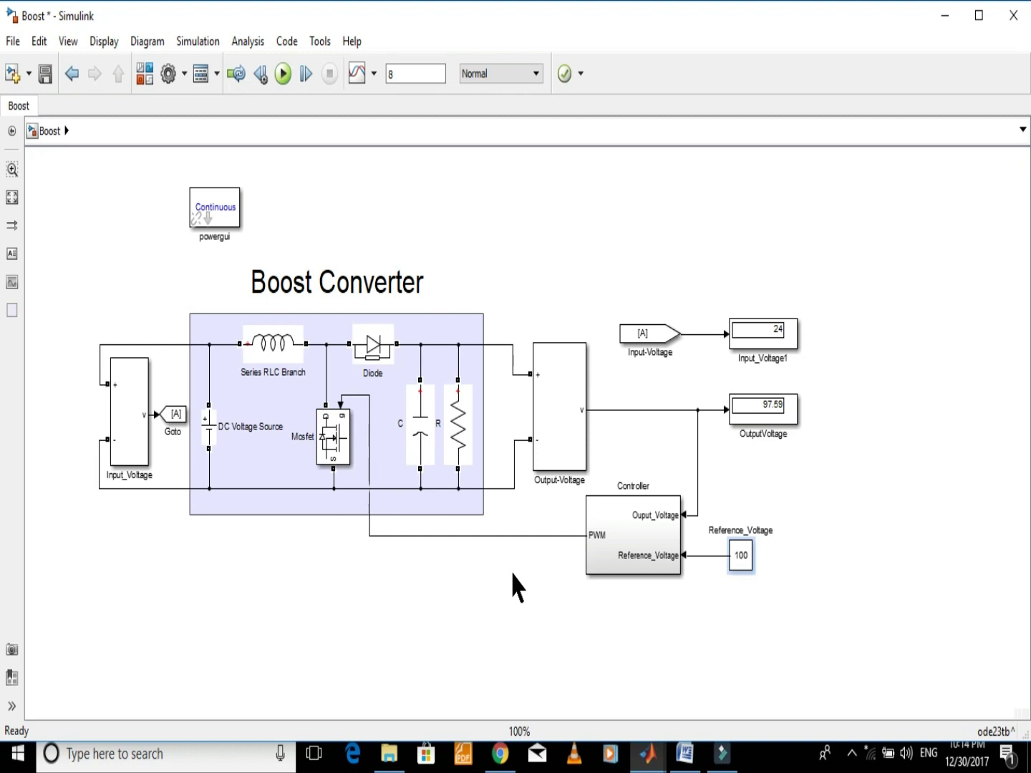
Bring up the buck-boost model, zoom on its displays, and simulate it toward -99.72 V
mouse_move(649, 757)
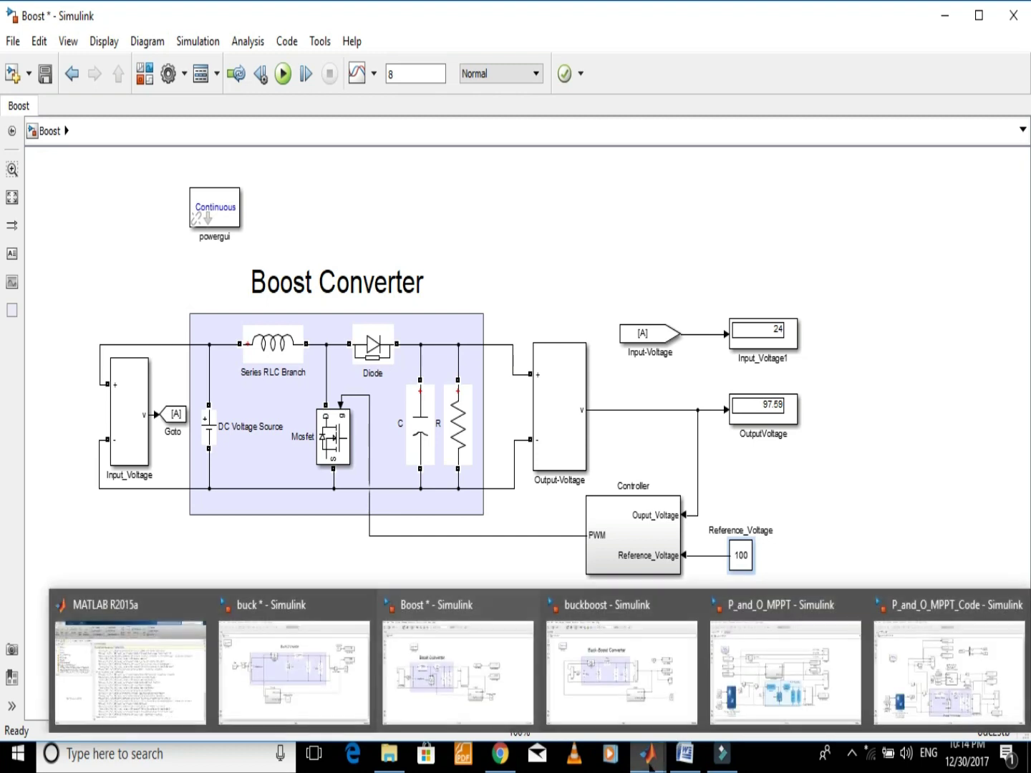
left_click(615, 644)
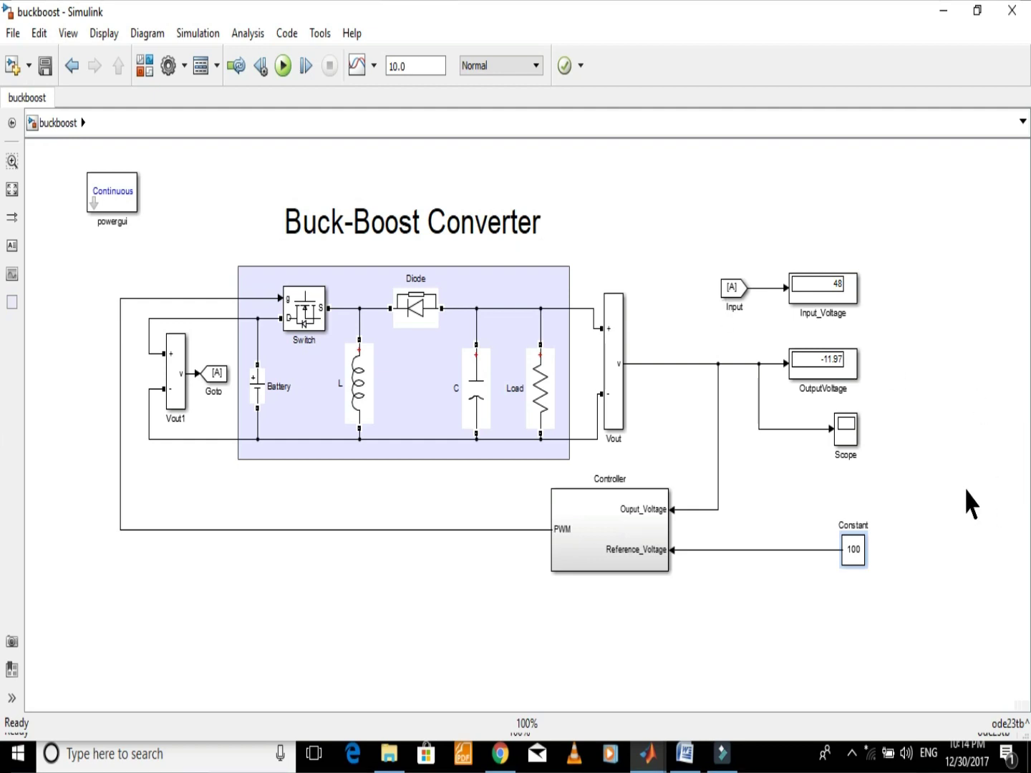
scroll(964, 485, "up", 2)
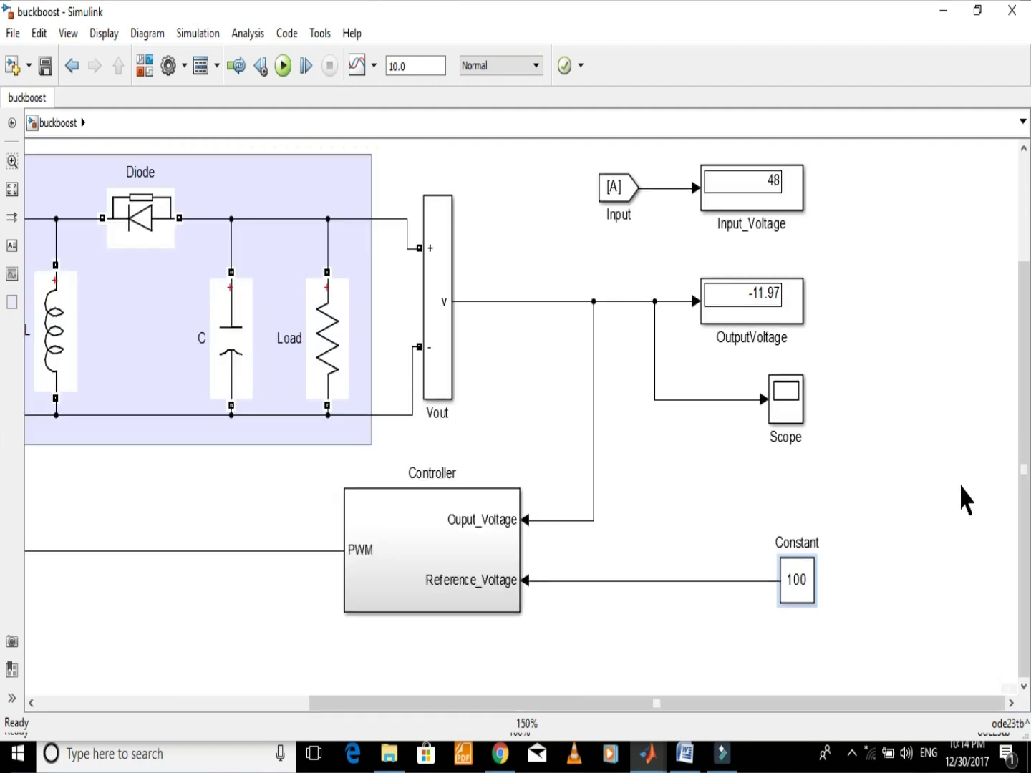
scroll(3, 390, "up", 3)
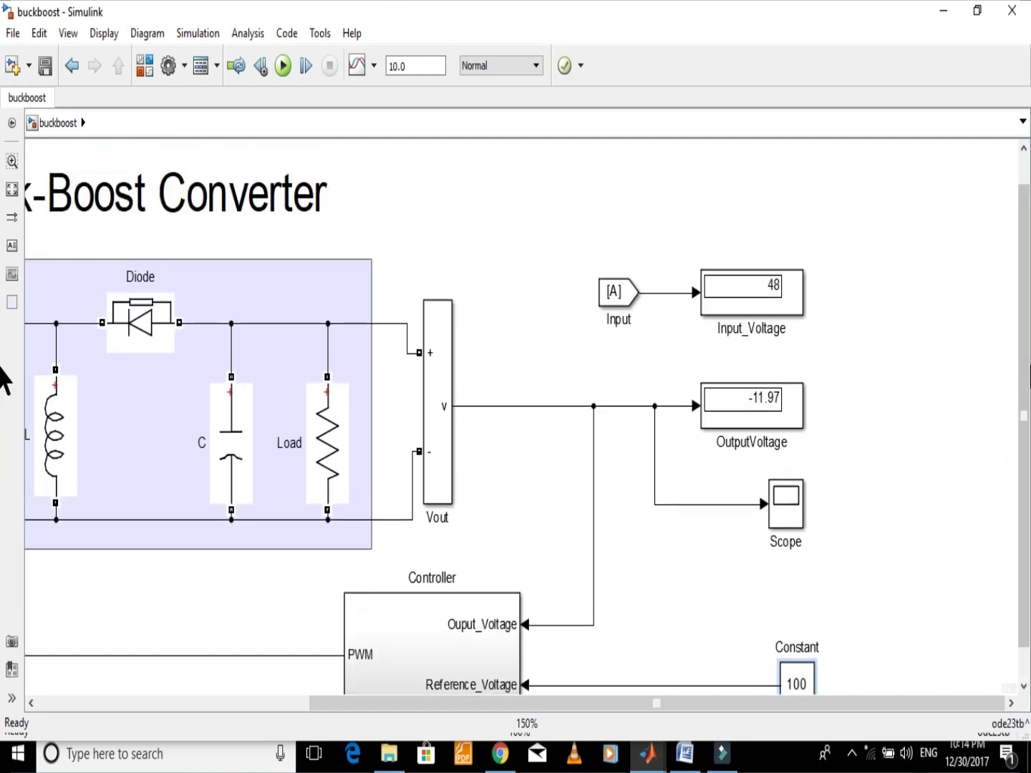
scroll(2, 387, "down", 1)
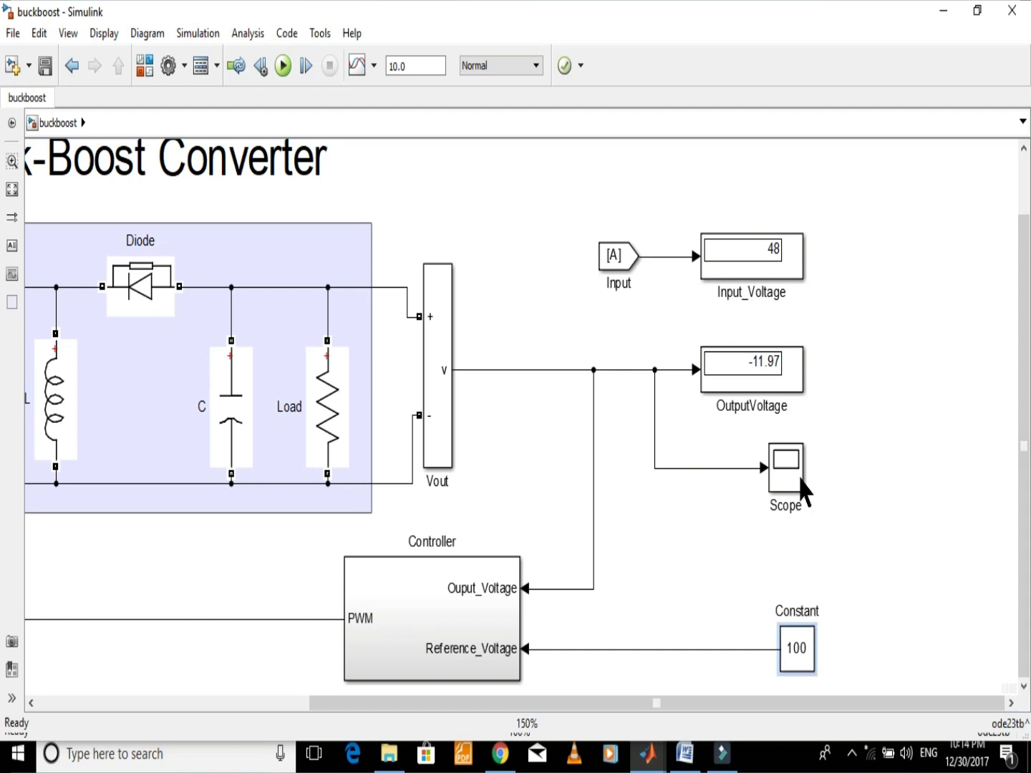
left_click(773, 248)
left_click(772, 269)
left_click(285, 68)
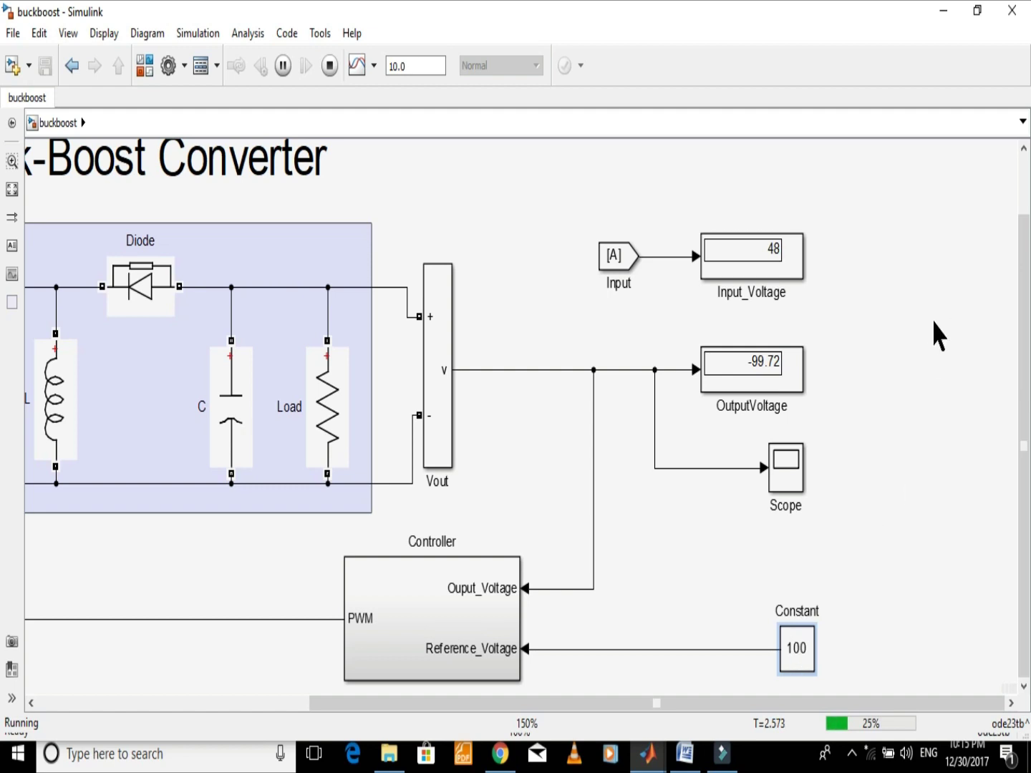
Stop the simulation and set the Constant reference block to 24
left_click(331, 66)
left_click(806, 645)
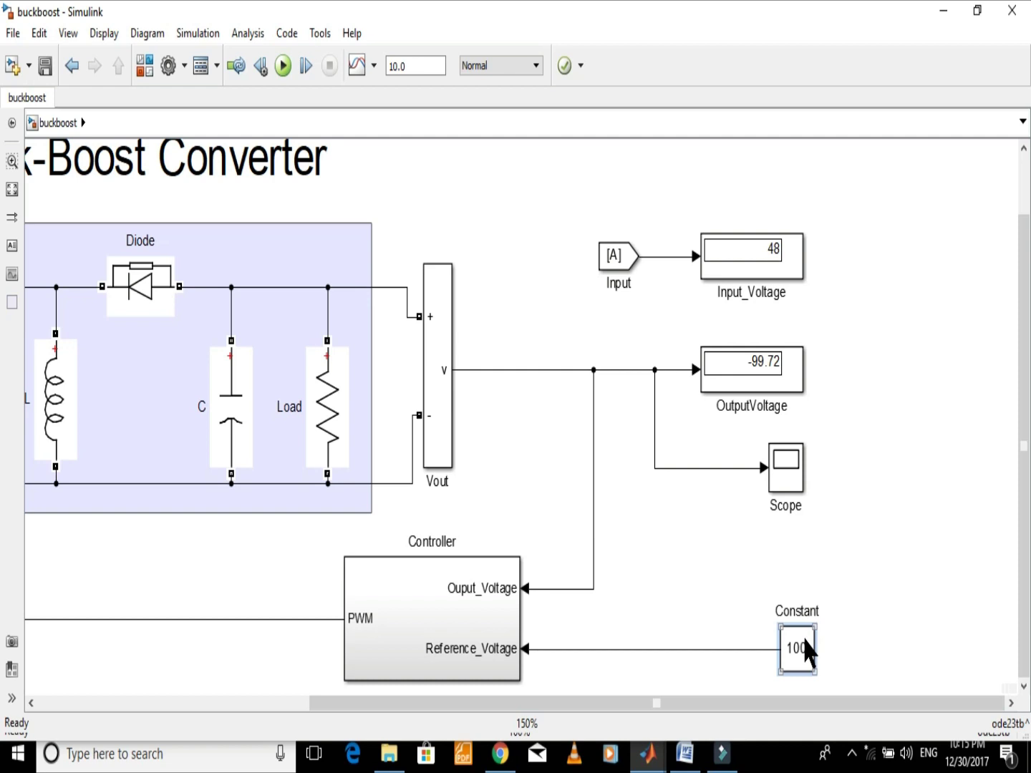
double_click(805, 643)
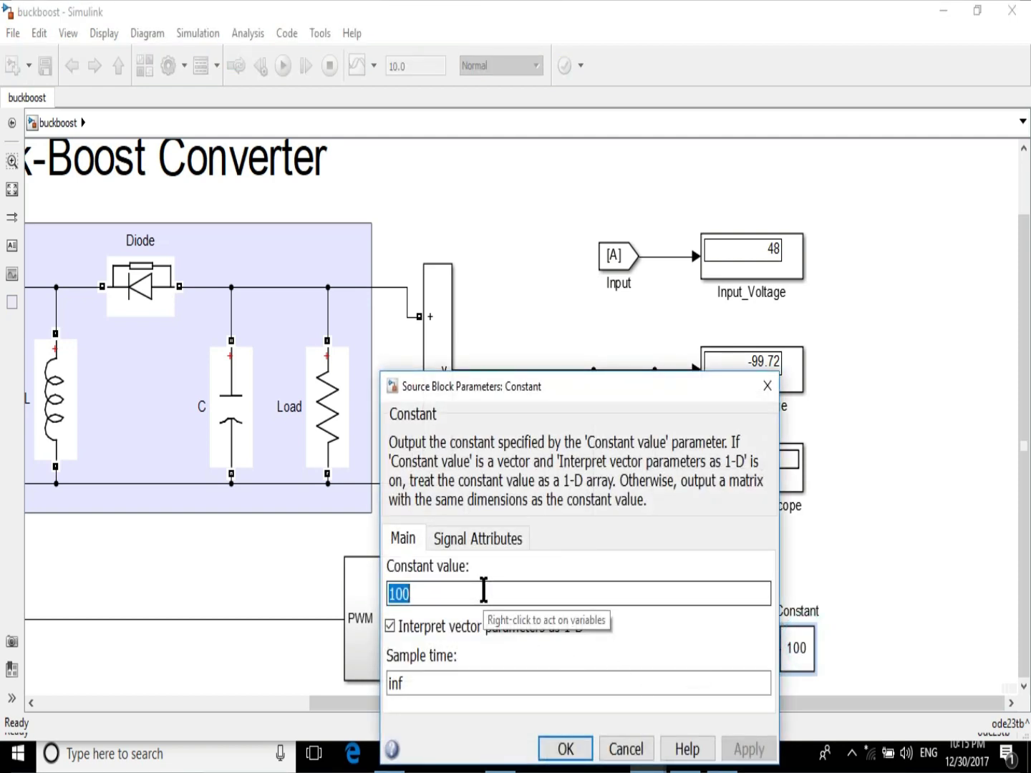
type("24")
left_click(566, 749)
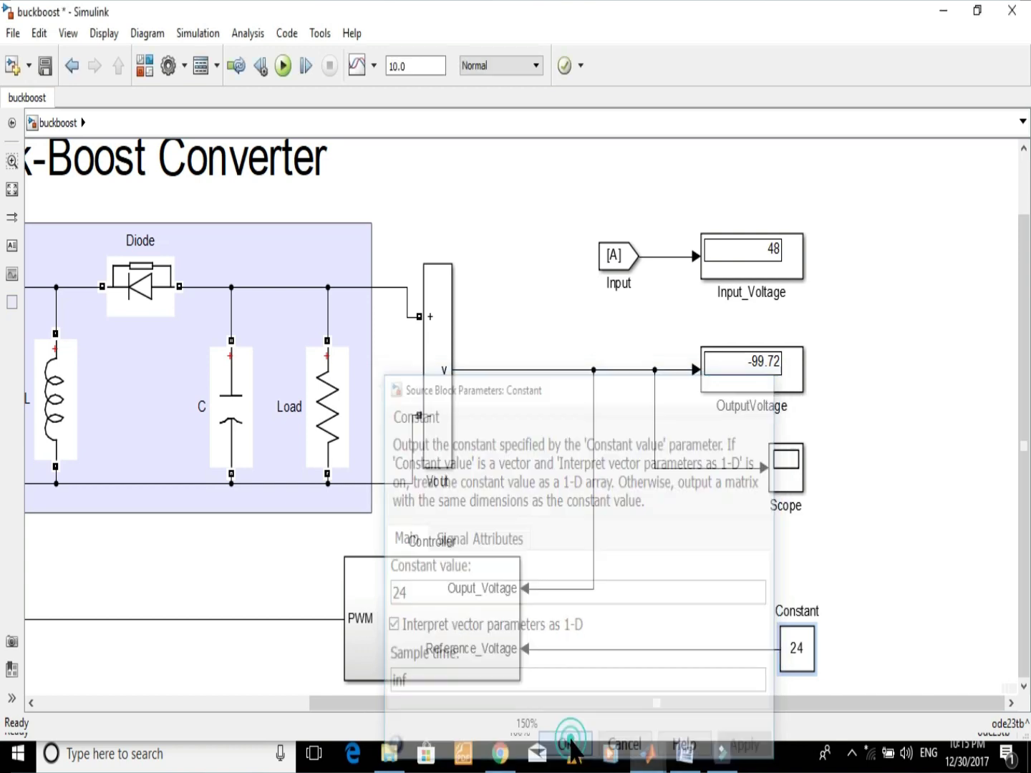
Rerun and stop the buck-boost converter at an output of -23.94 V, then zoom out
left_click(284, 66)
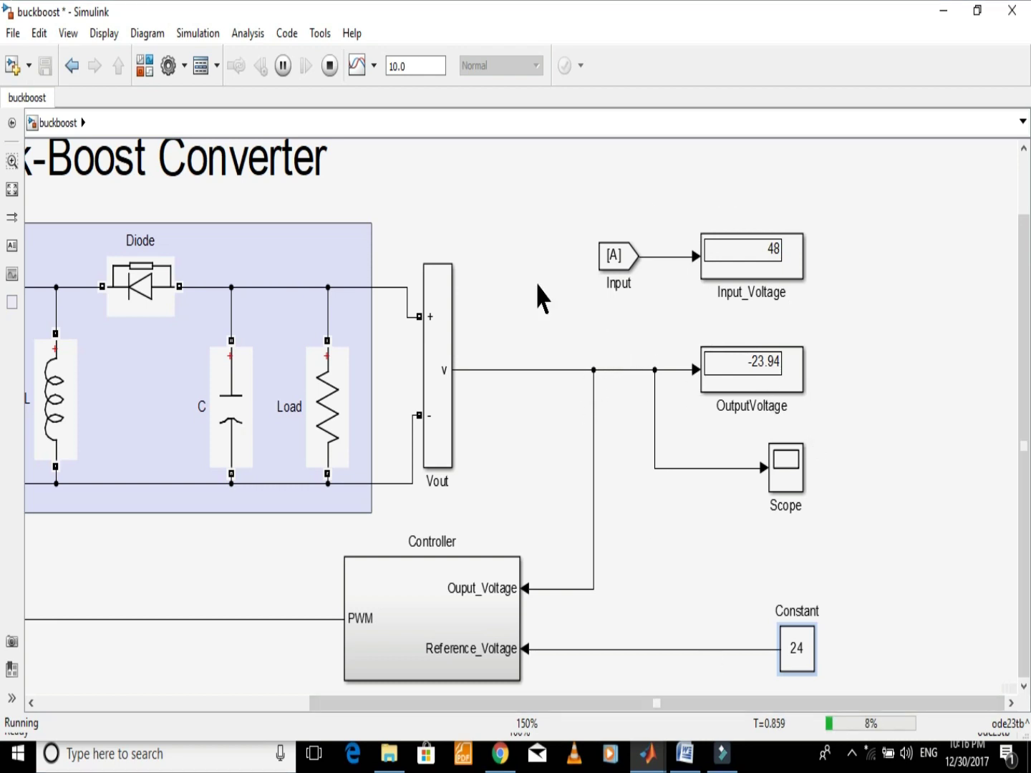
left_click(331, 66)
scroll(533, 265, "down", 2)
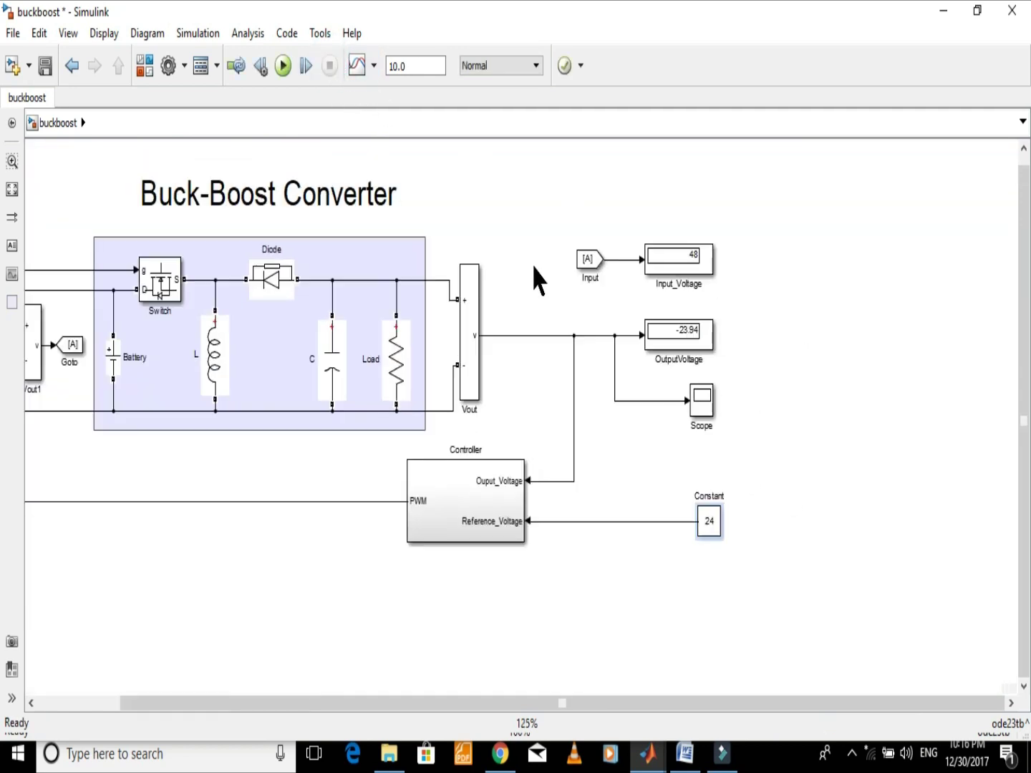
left_click_drag(584, 704, 440, 673)
left_click(468, 213)
left_click(545, 237)
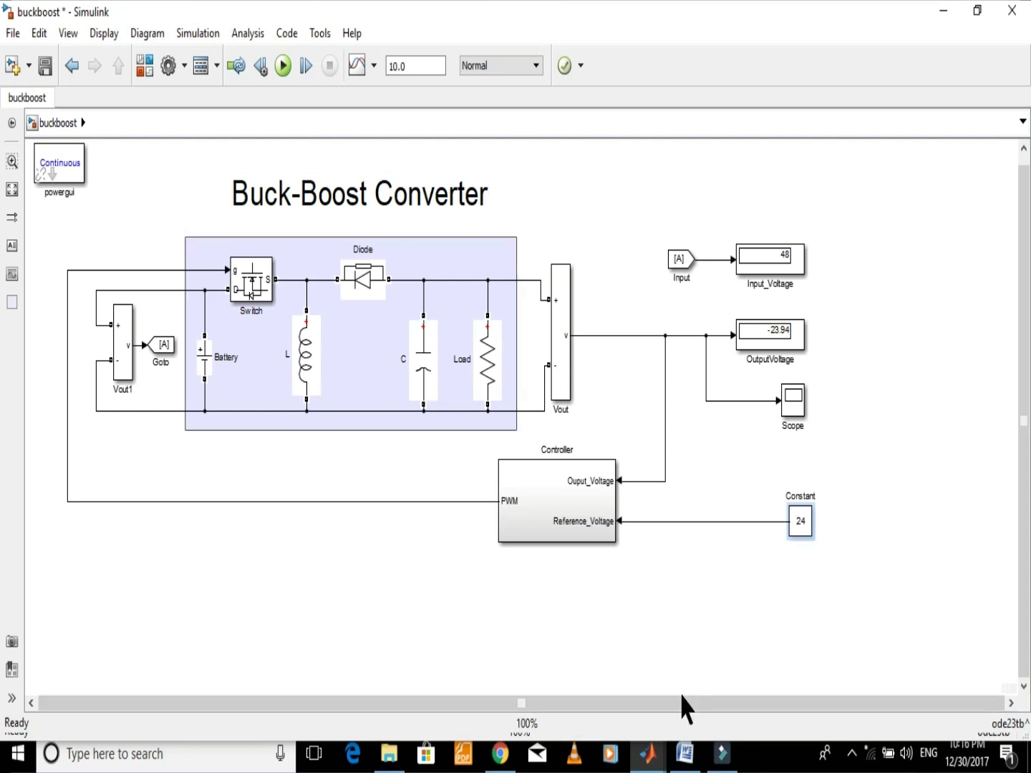
left_click(653, 761)
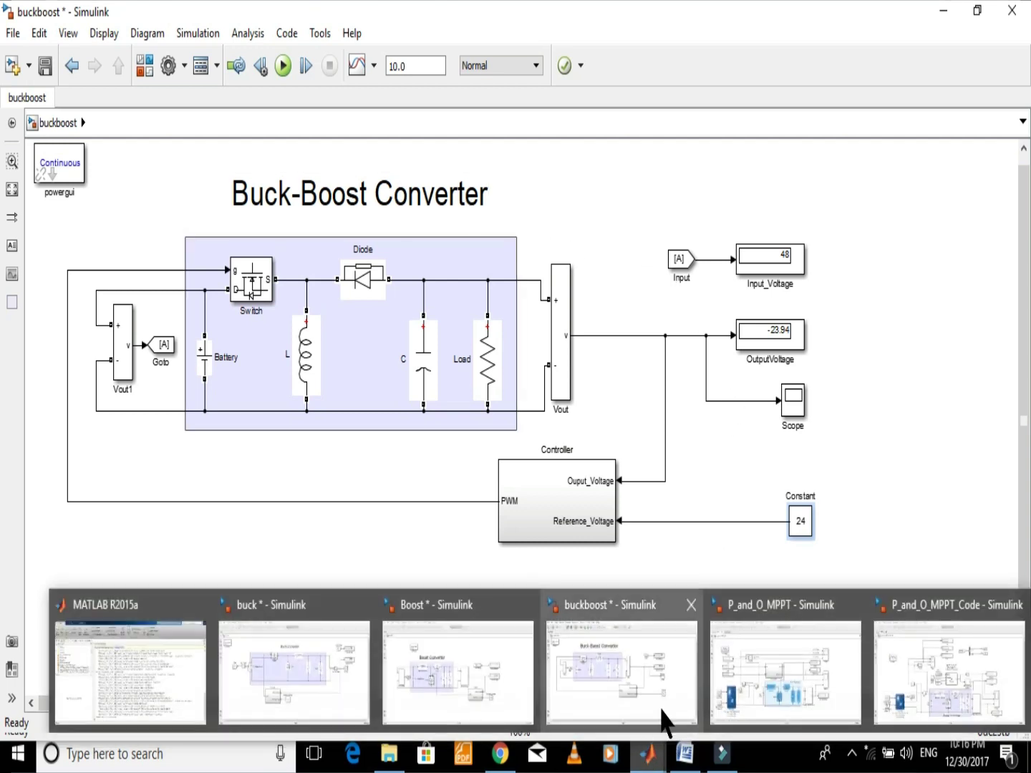
Open the PV Array block parameters in the P_and_O_MPPT model and widen the window
left_click(787, 646)
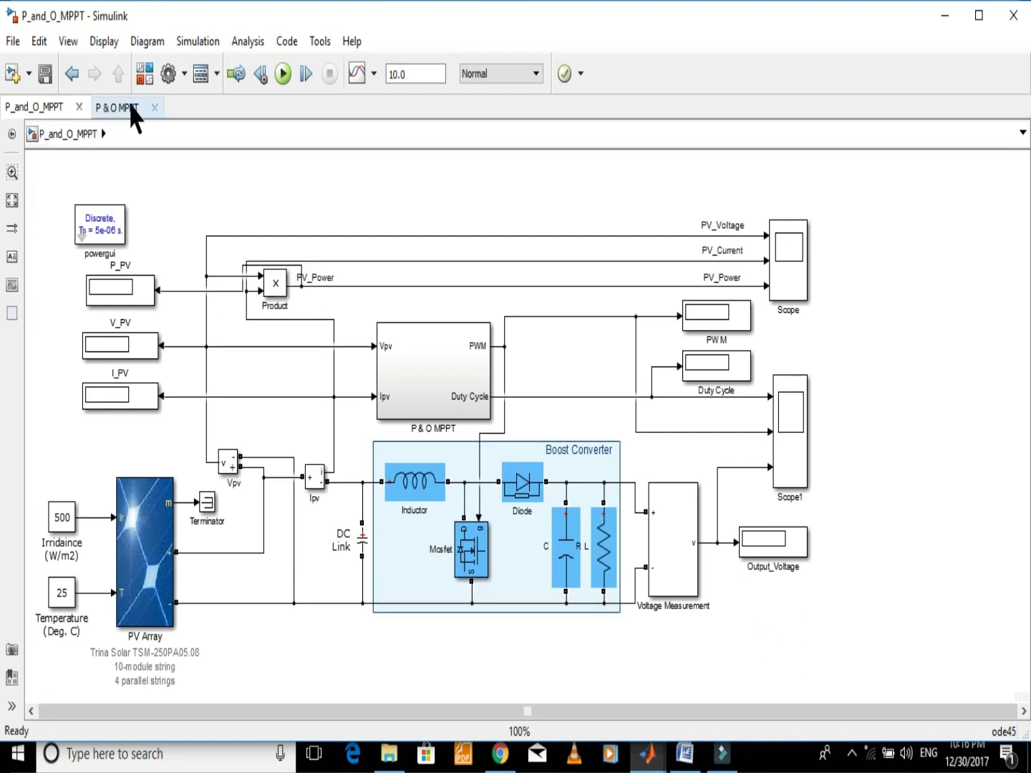
left_click(154, 520)
left_click(153, 517)
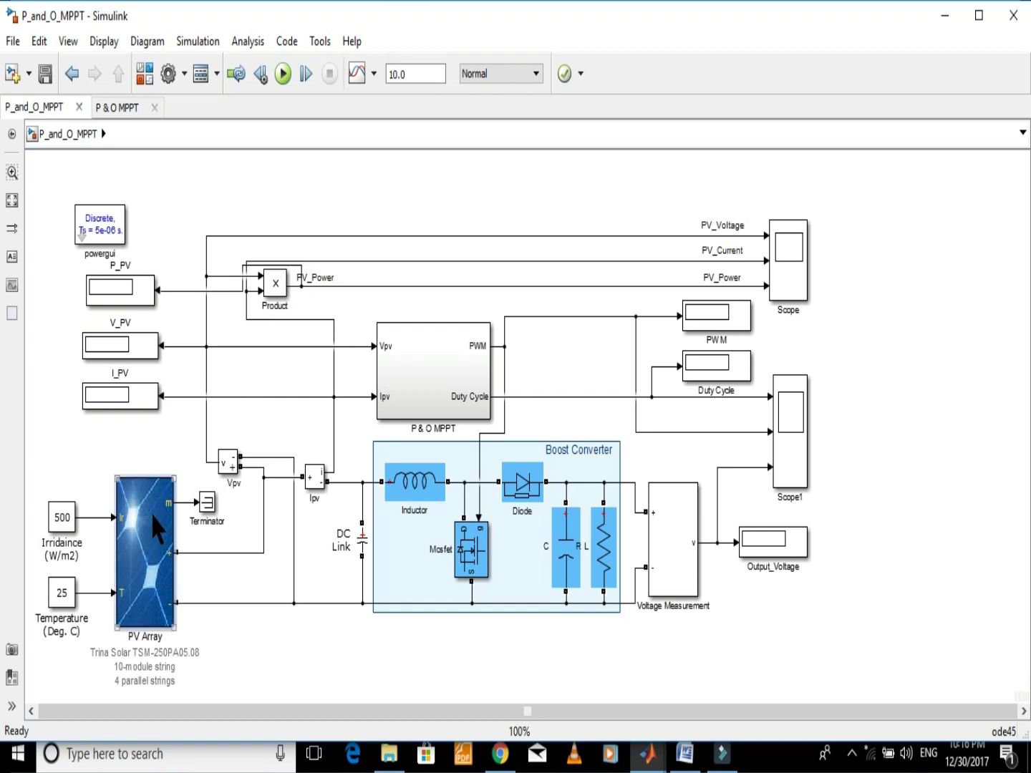
double_click(152, 513)
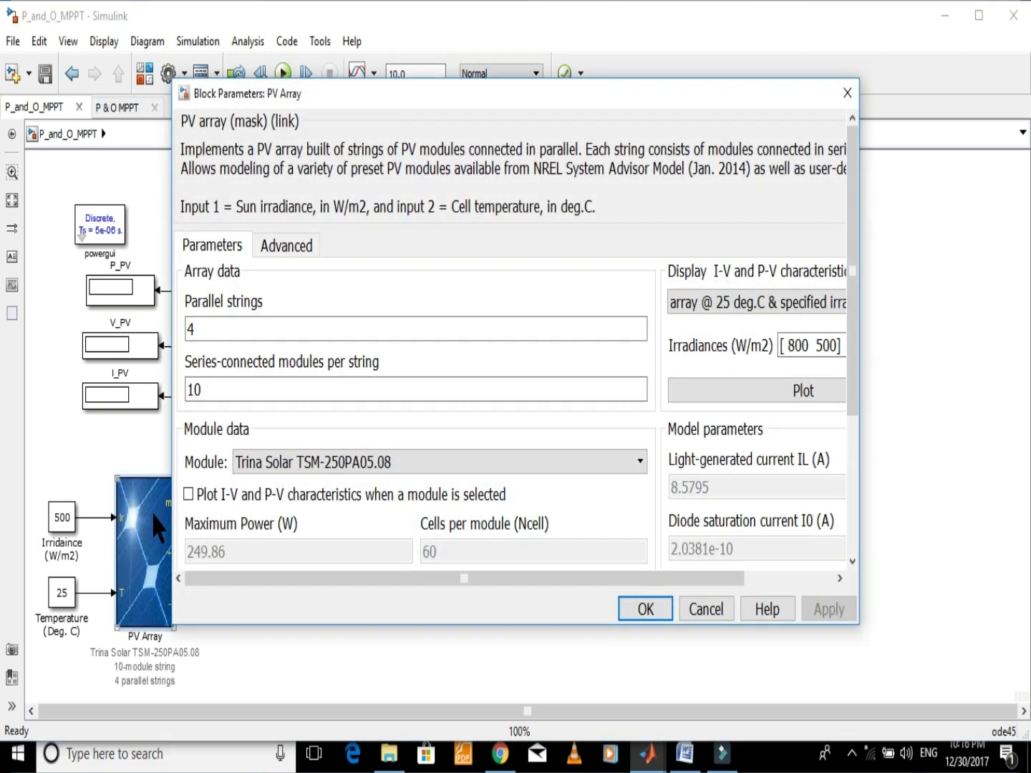
left_click_drag(860, 362, 972, 363)
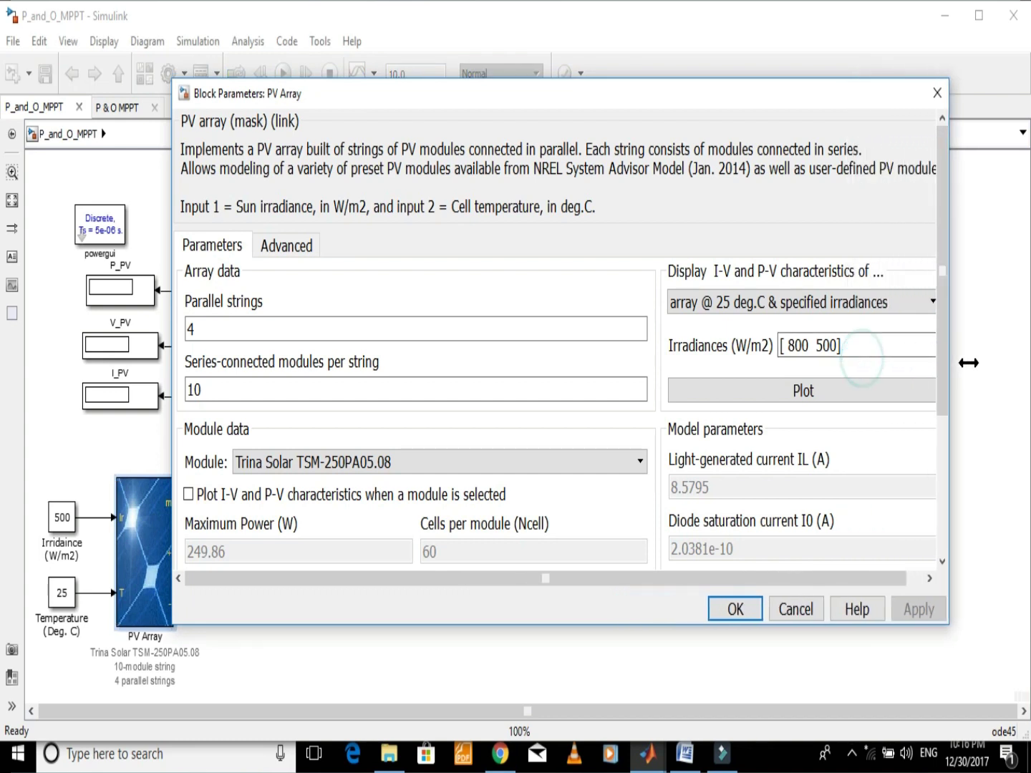
Plot 'array @ 1000 W/m2 & specified temperatures' characteristics with T_cell set to [ 0 100 ]
left_click(899, 301)
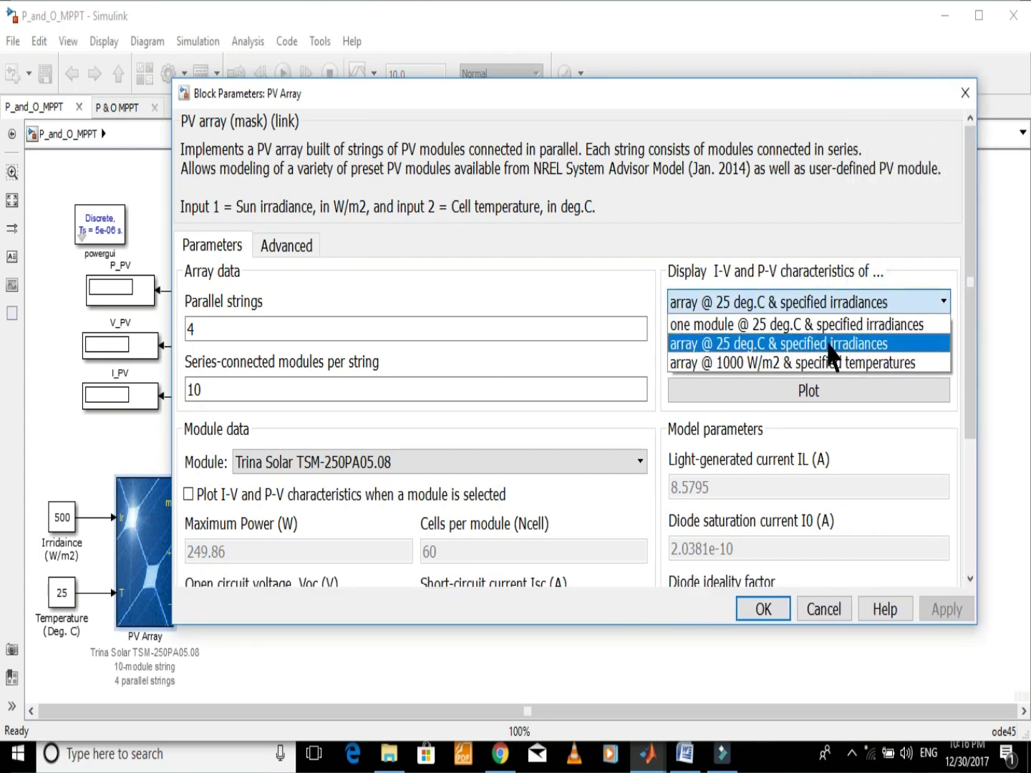
left_click(813, 363)
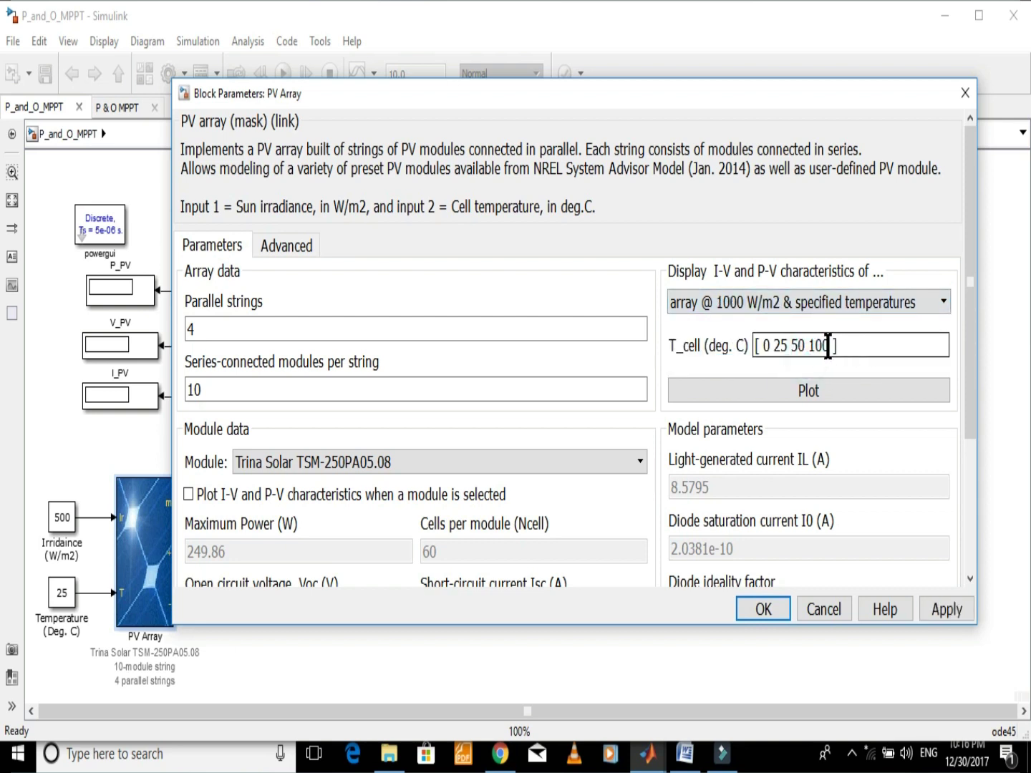
triple_click(830, 346)
left_click(847, 396)
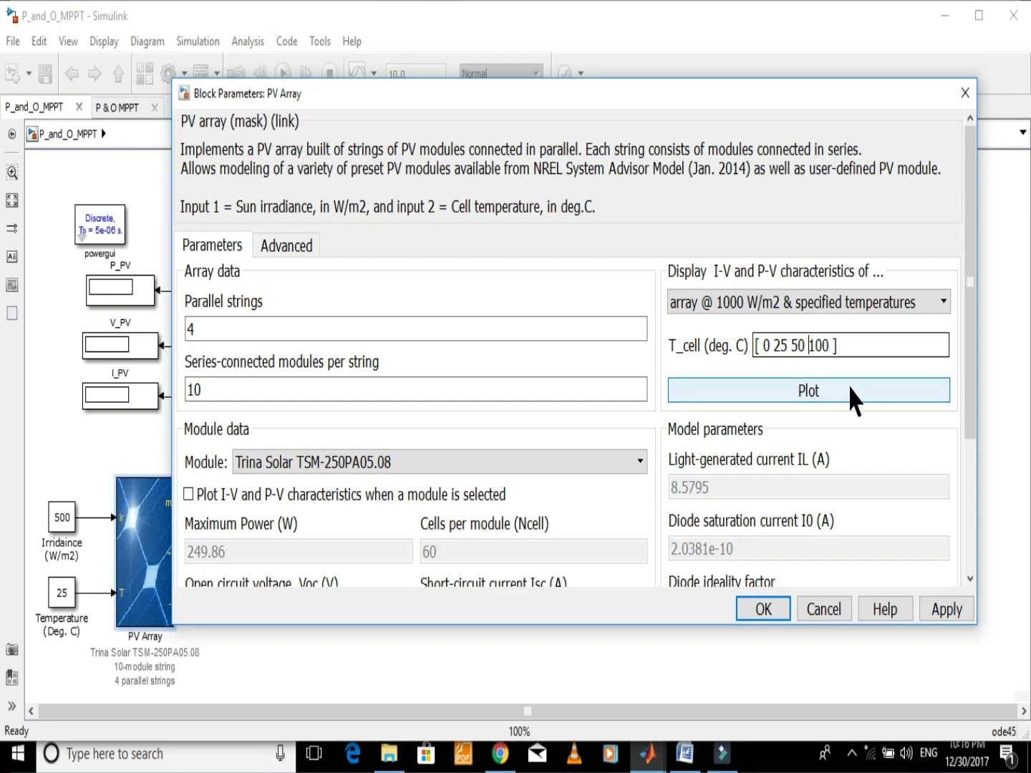
key("BackSpace")
key("BackSpace")
key("BackSpace")
key("BackSpace")
key("BackSpace")
key("BackSpace")
key("BackSpace")
left_click(824, 401)
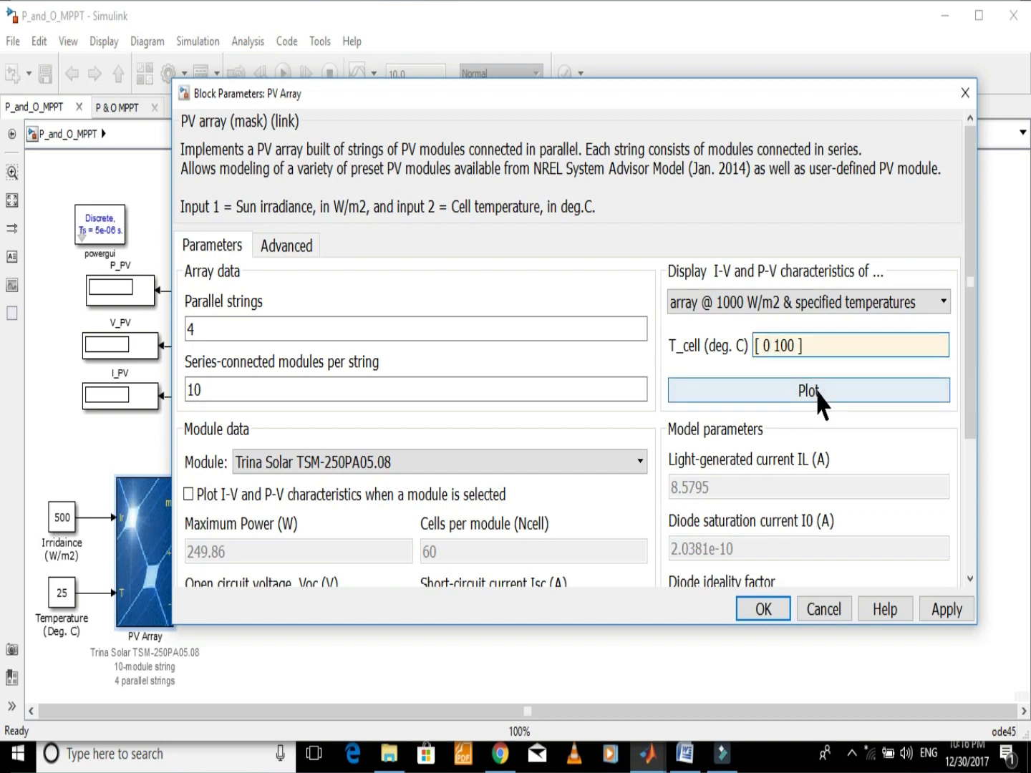
left_click(820, 400)
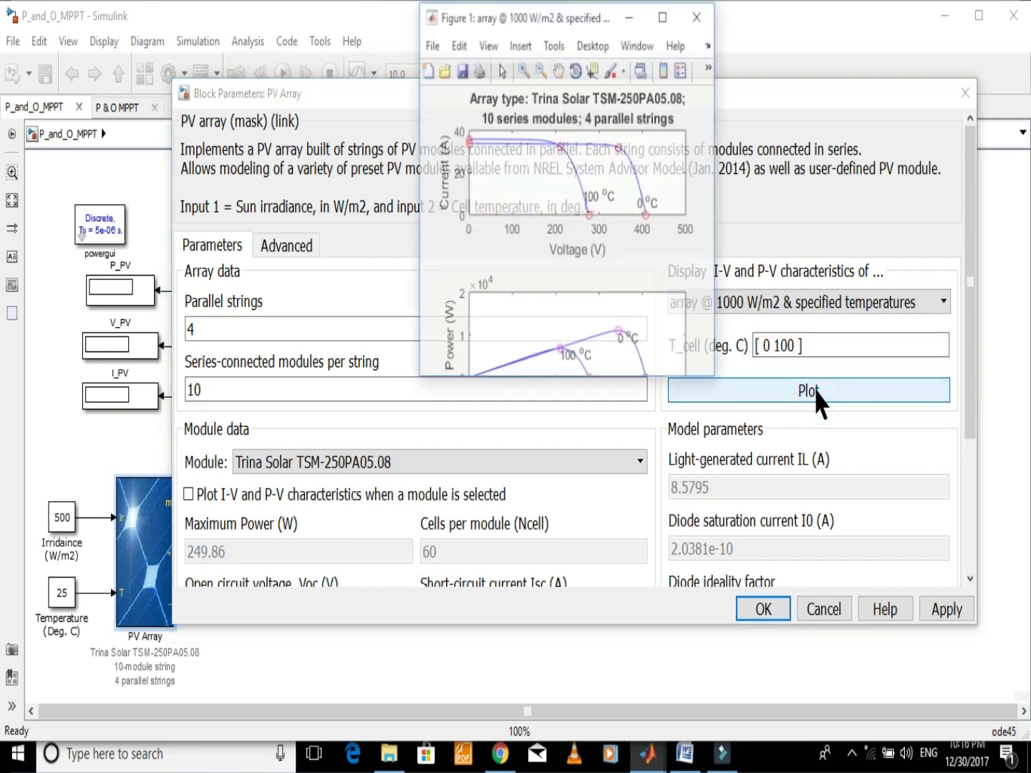
Maximize the figure, turn on plot editing, and delete the current-voltage plot
left_click(664, 15)
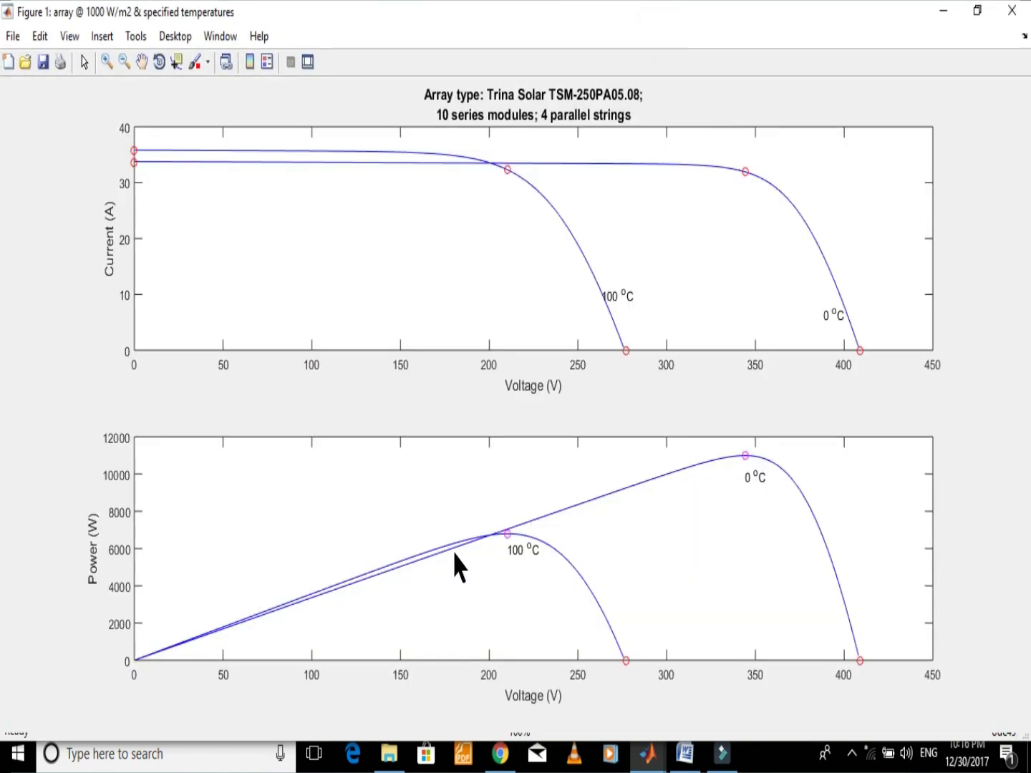
left_click(570, 274)
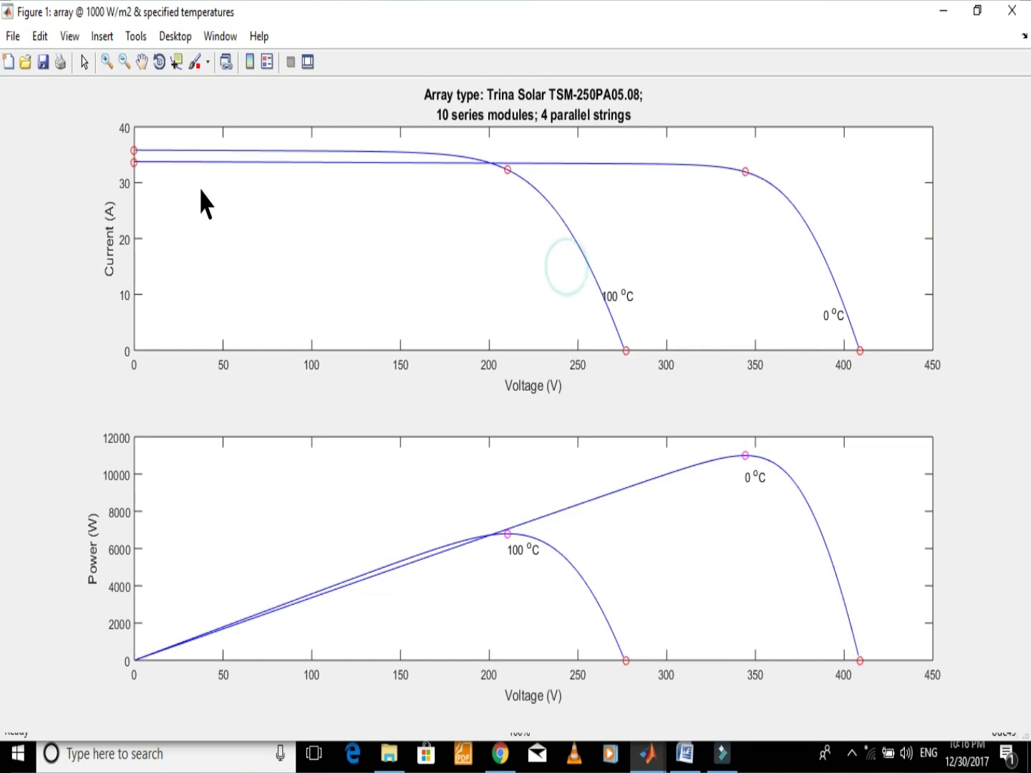
left_click(136, 37)
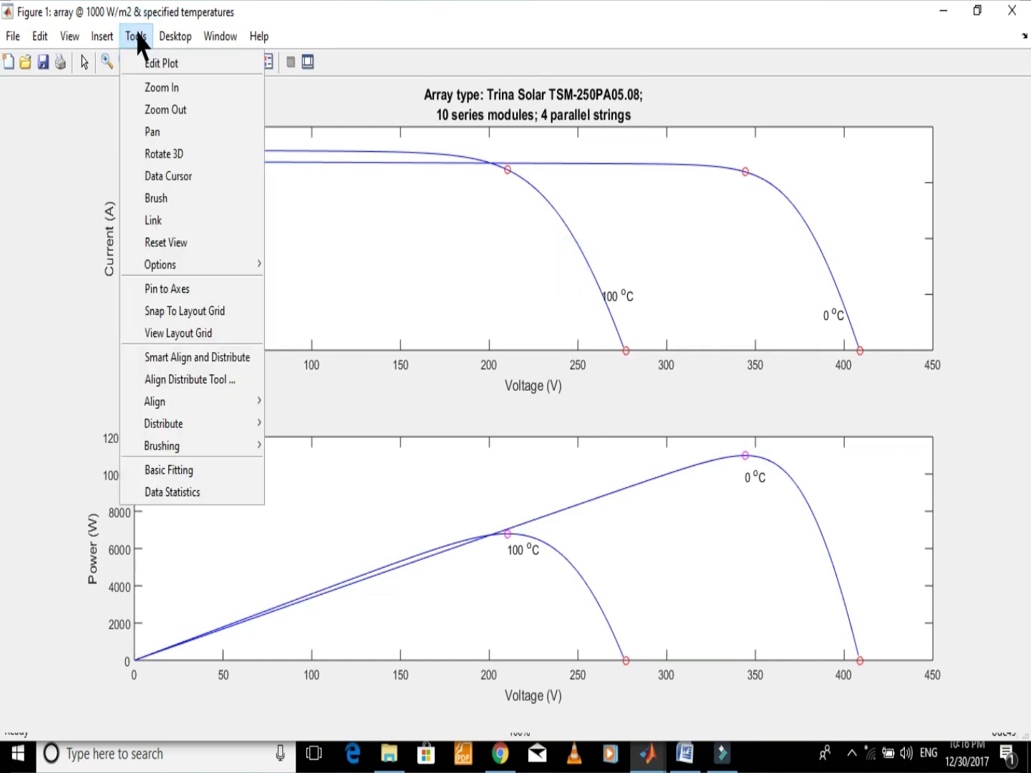
left_click(162, 64)
left_click(542, 191)
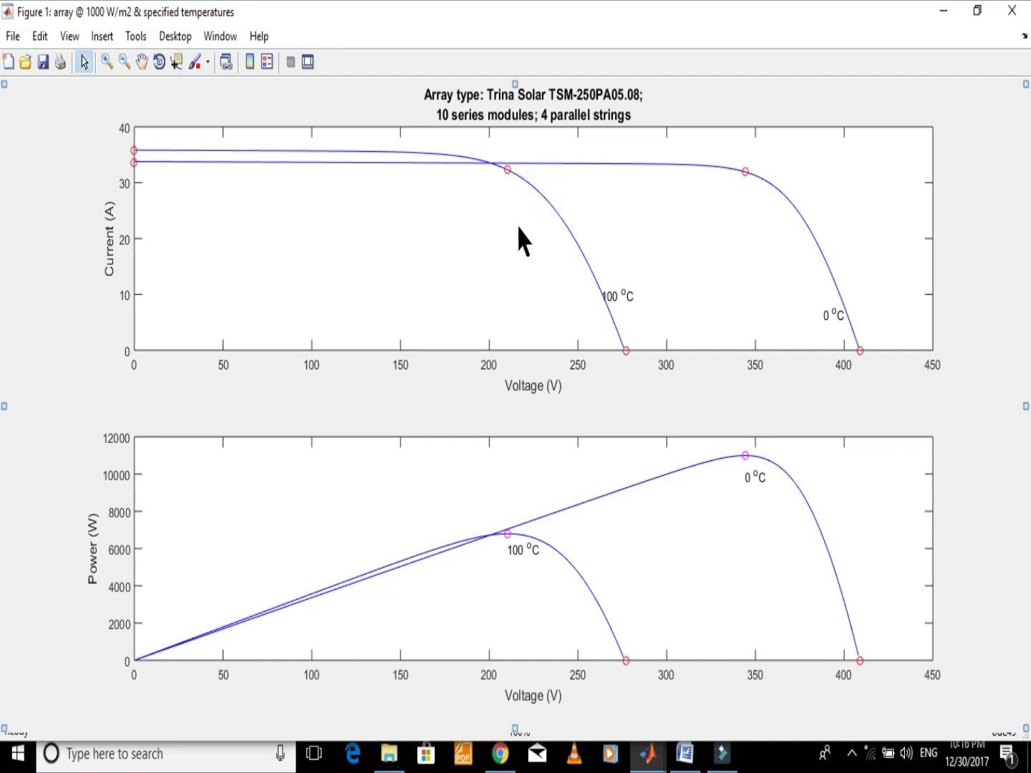
left_click(513, 229)
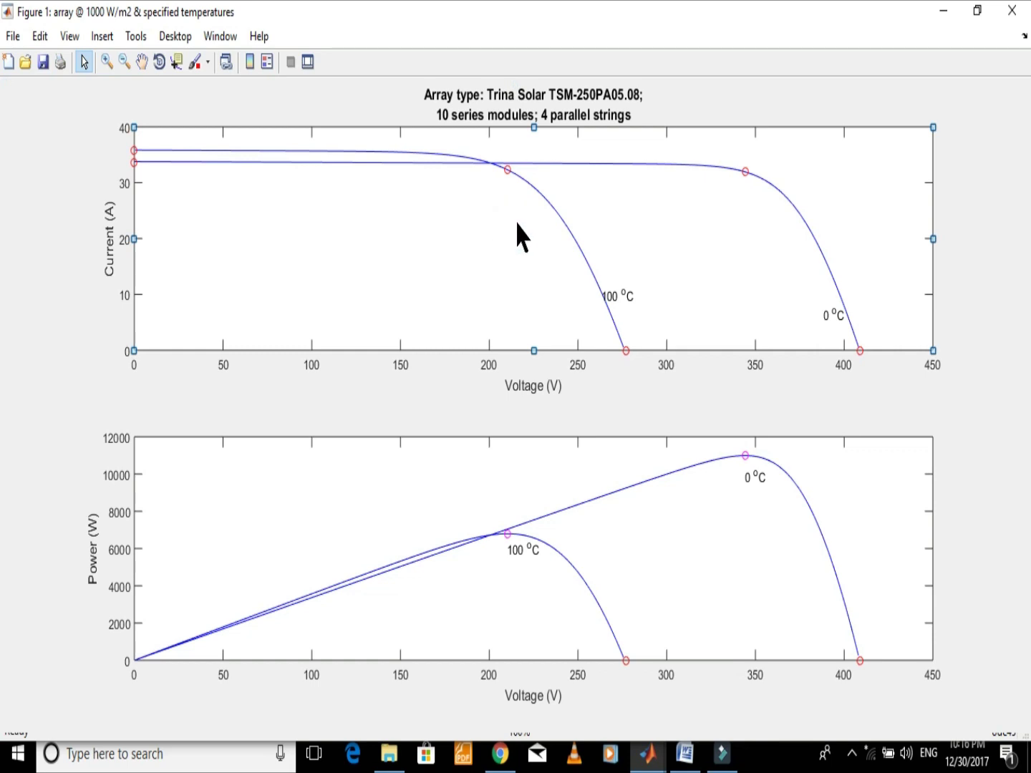
key("Delete")
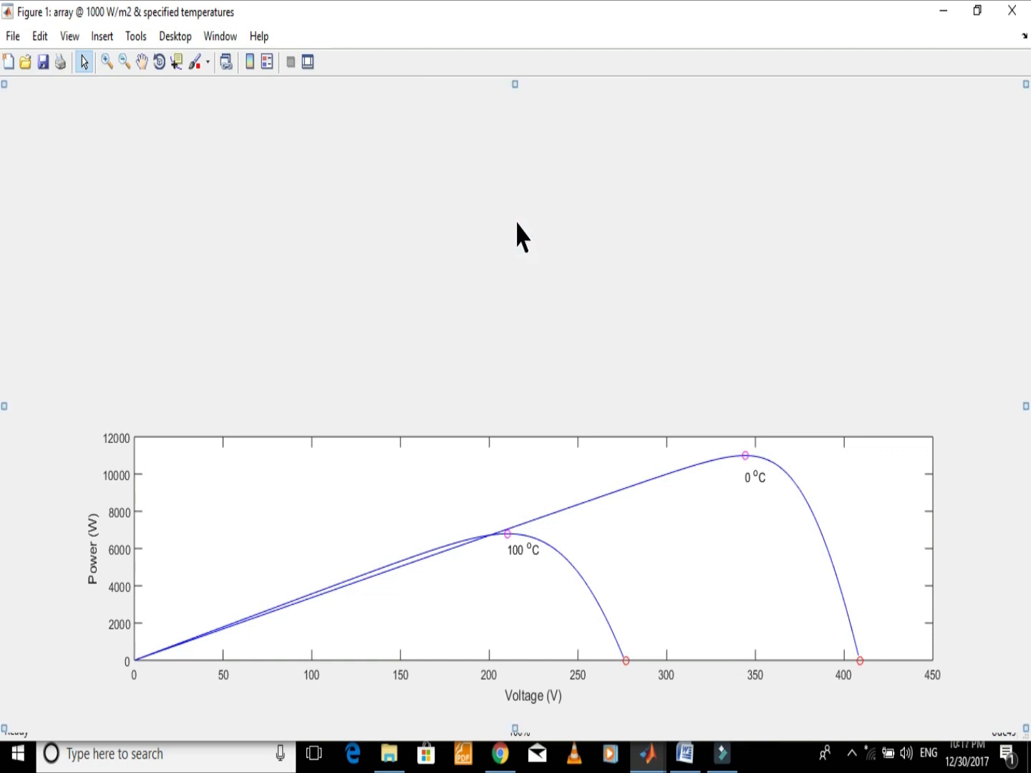
Stretch the power-voltage plot taller and narrower, then open its axes properties
left_click(514, 456)
left_click_drag(534, 436, 540, 101)
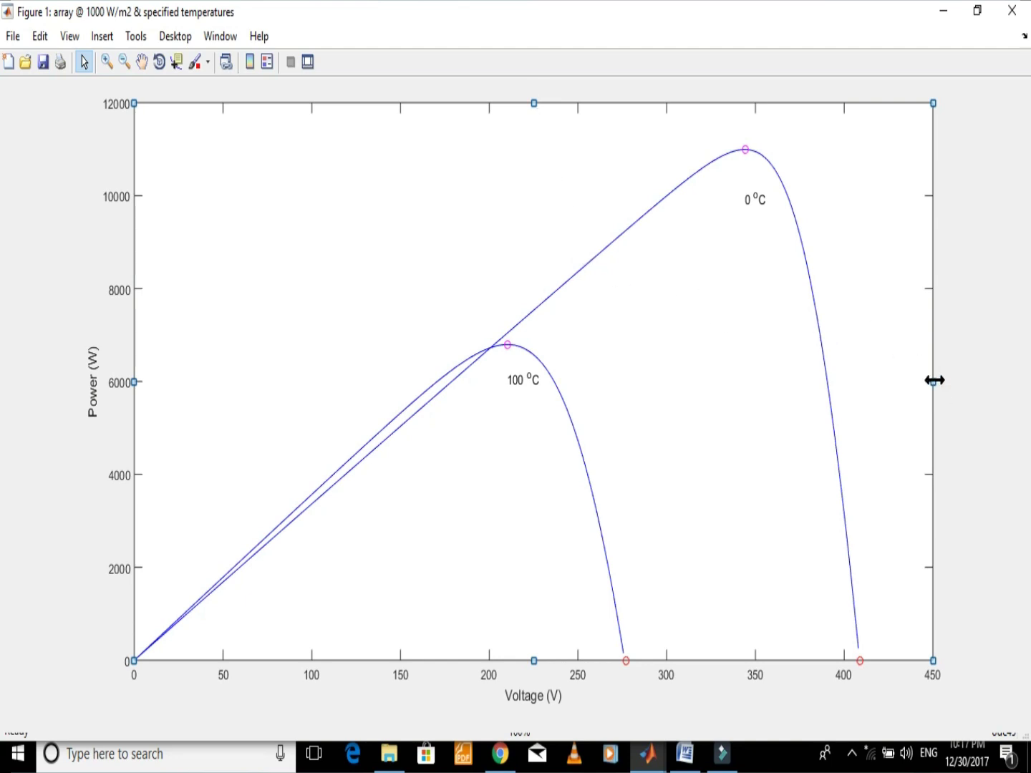
left_click_drag(935, 380, 372, 380)
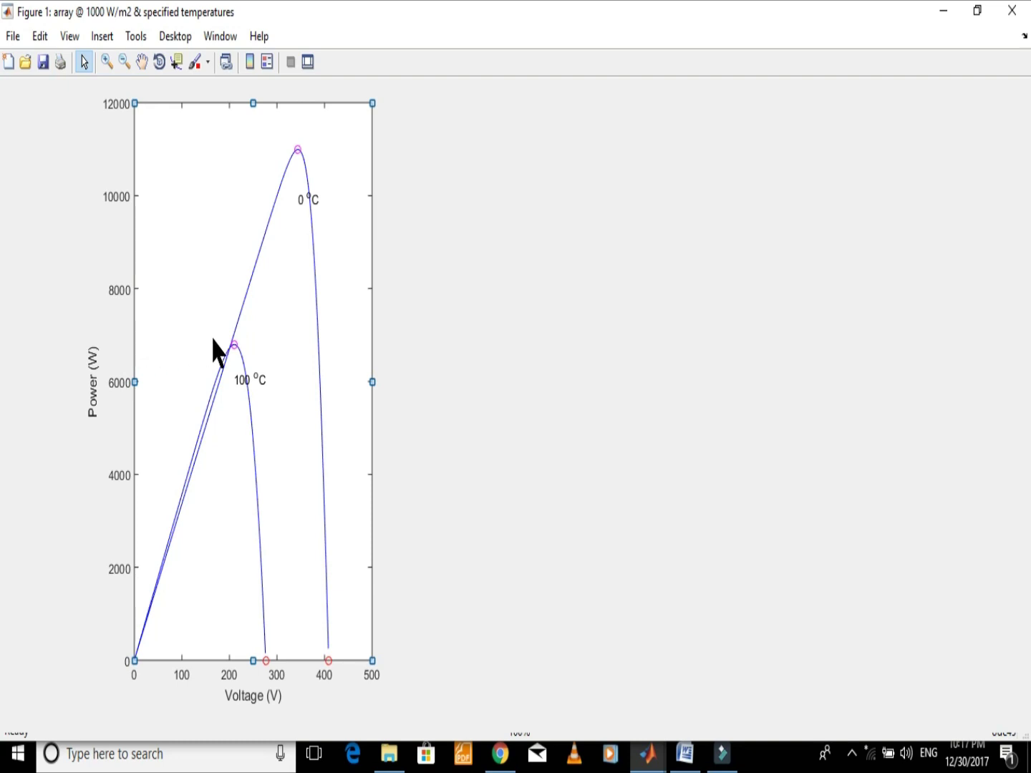
double_click(301, 416)
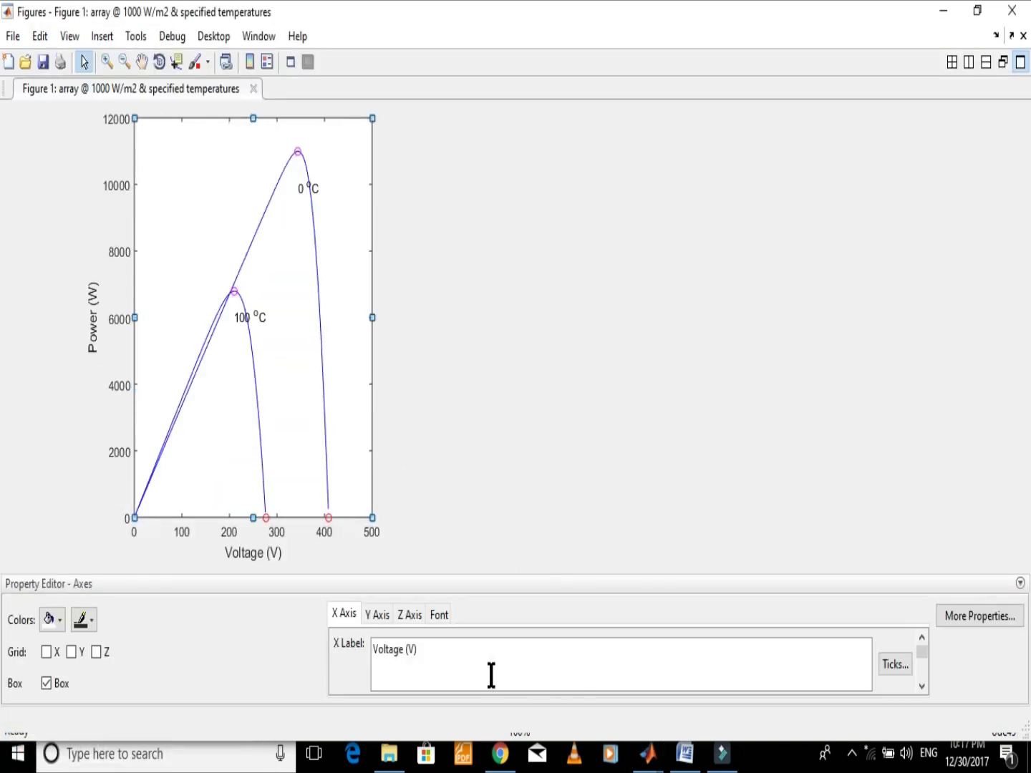
Set the power axis lower Y limit to 6000 W, then return to the P_and_O_MPPT model
left_click(380, 614)
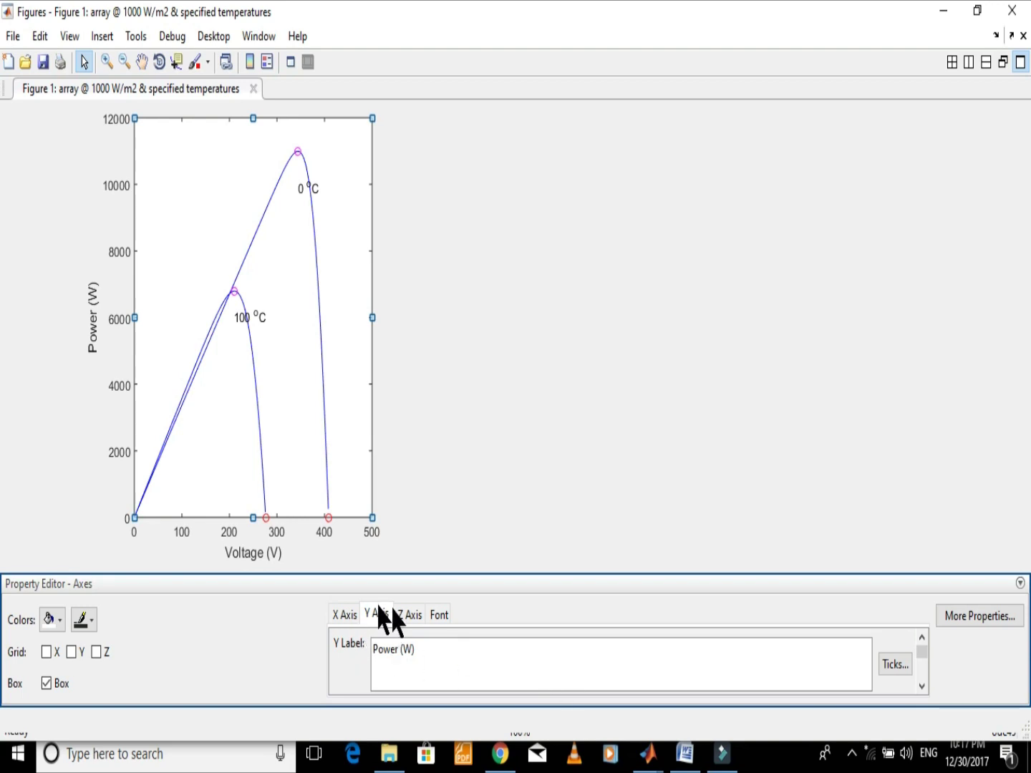
left_click_drag(923, 649, 923, 674)
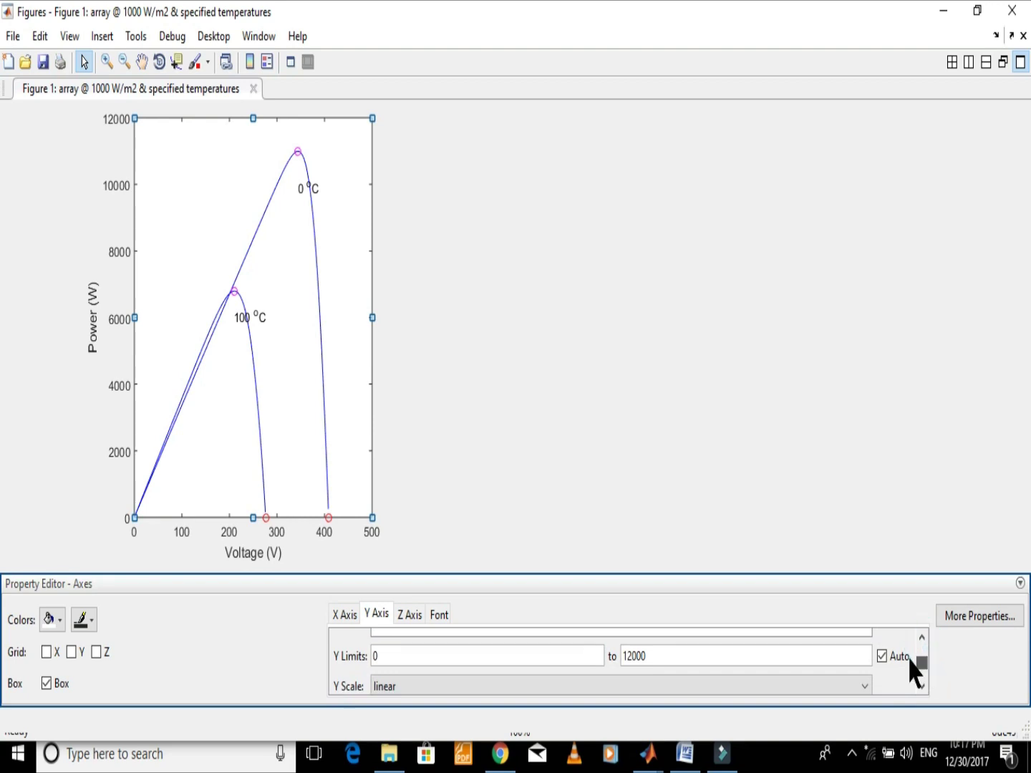
double_click(376, 655)
type("6000")
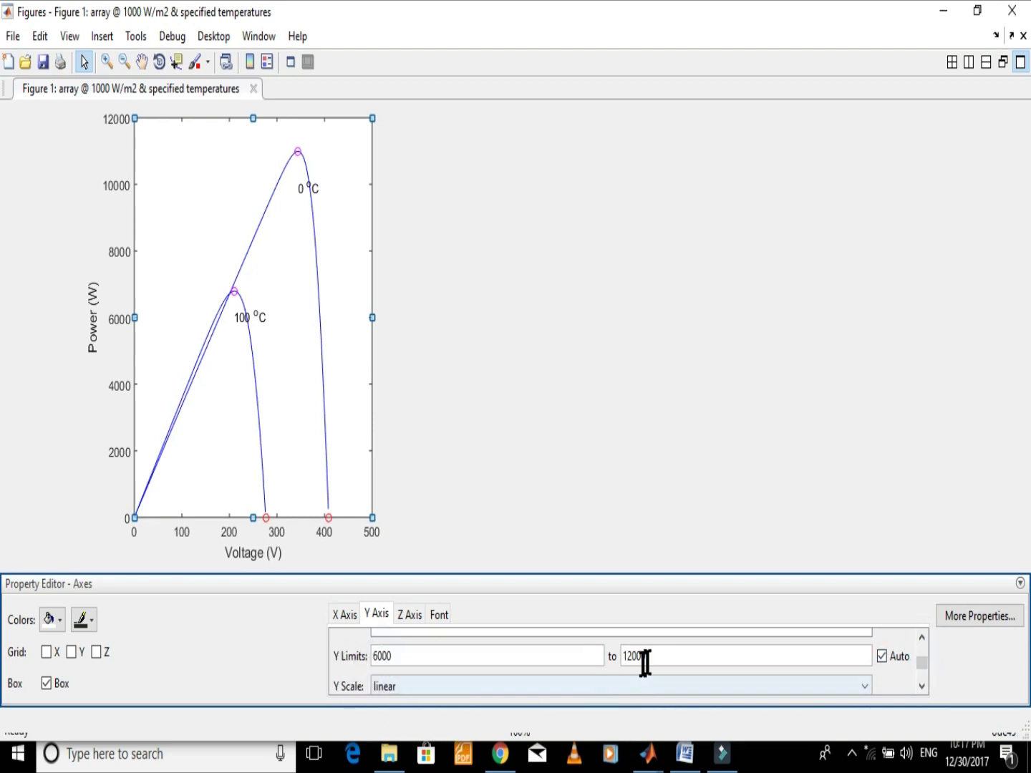
left_click(687, 656)
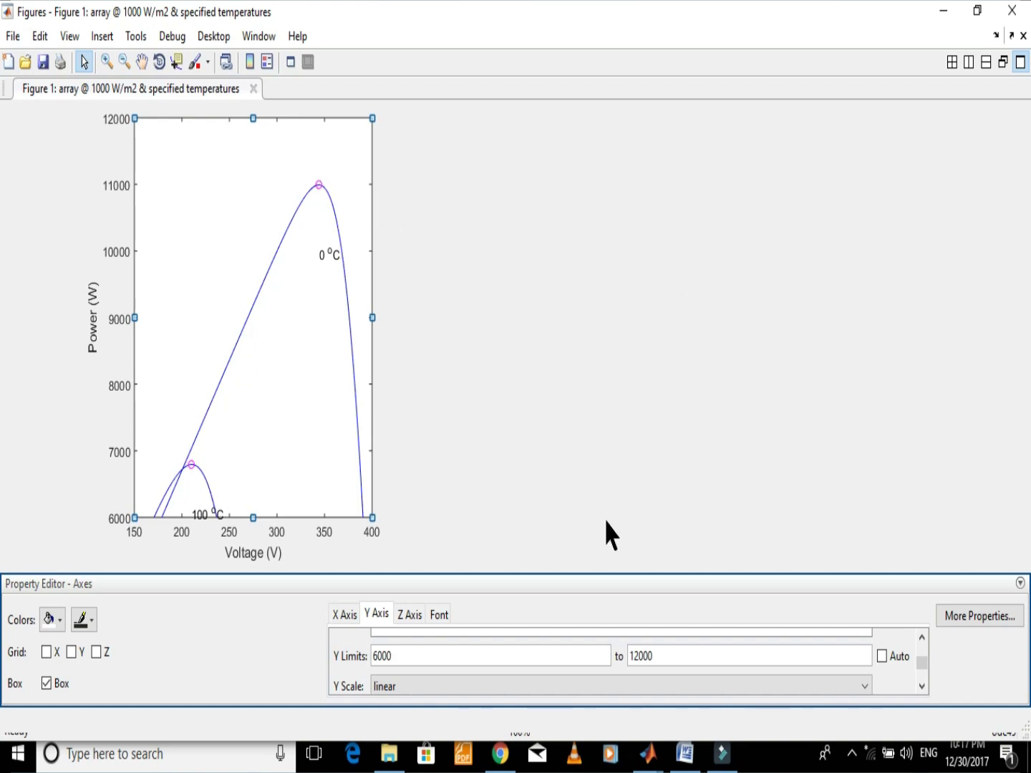
left_click(648, 754)
left_click(573, 698)
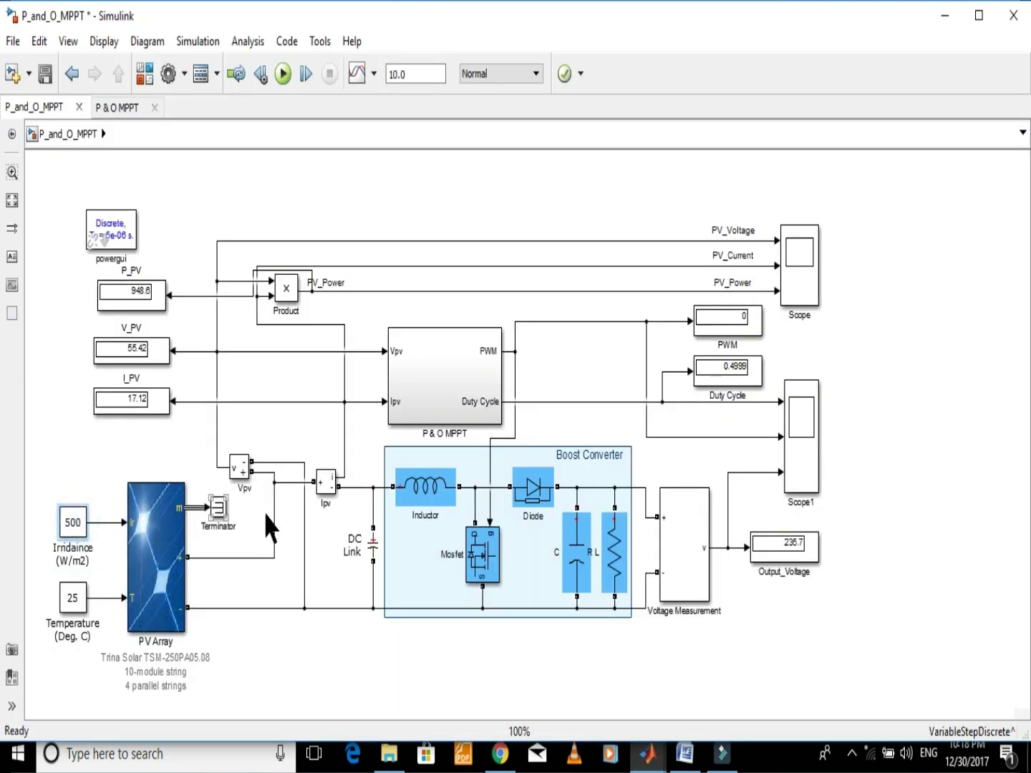
Set the irradiance constant to 1000 W/m2
double_click(73, 522)
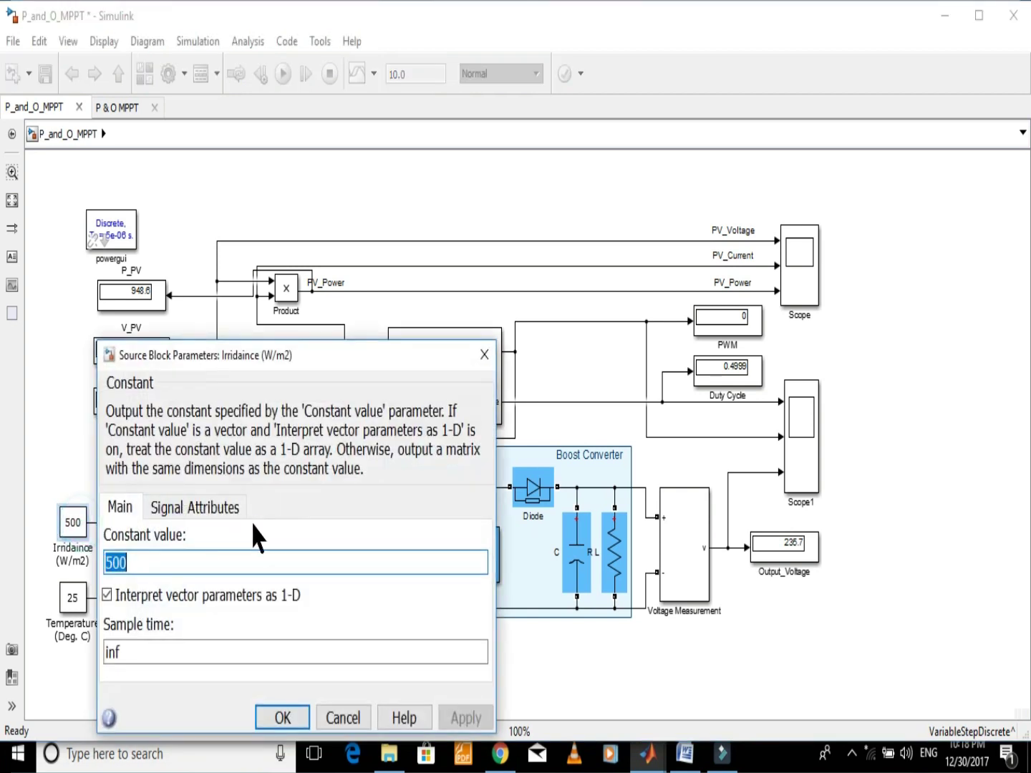
type("1")
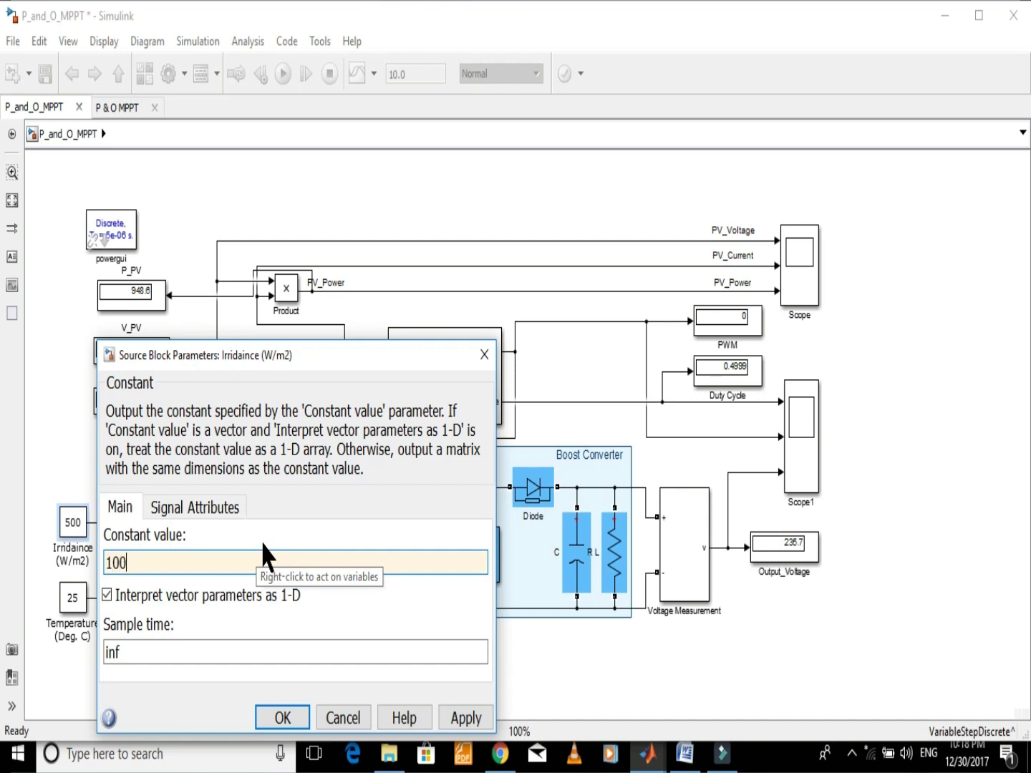
left_click(281, 719)
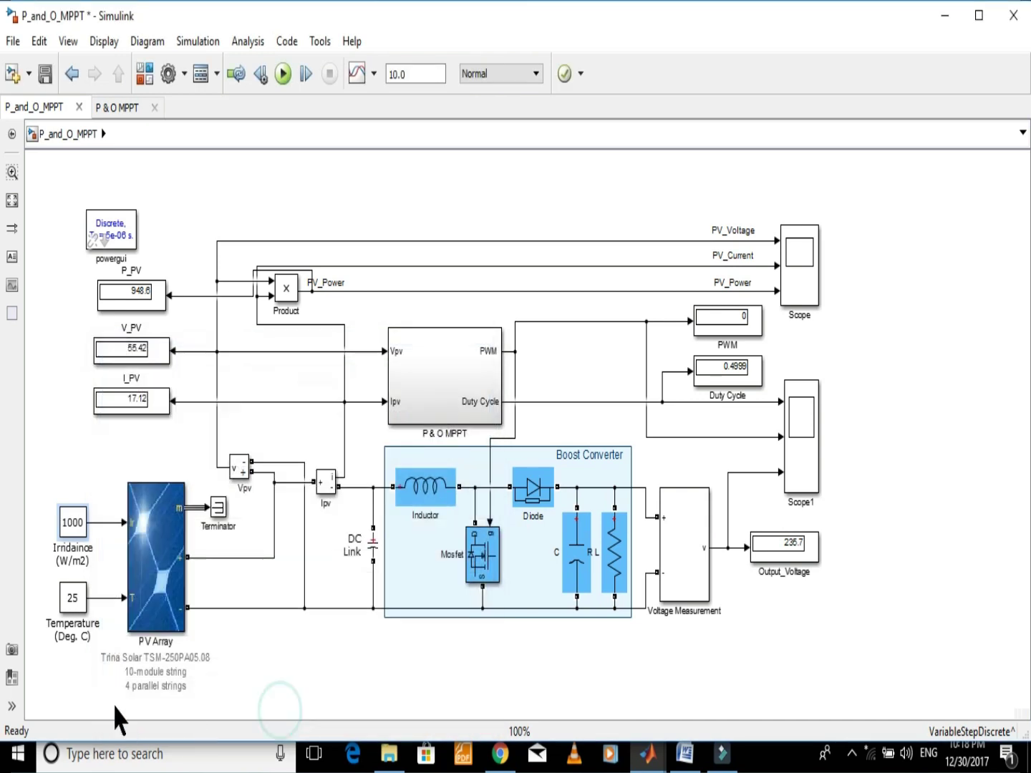
Set the Temperature (Deg. C) constant to 0
double_click(74, 599)
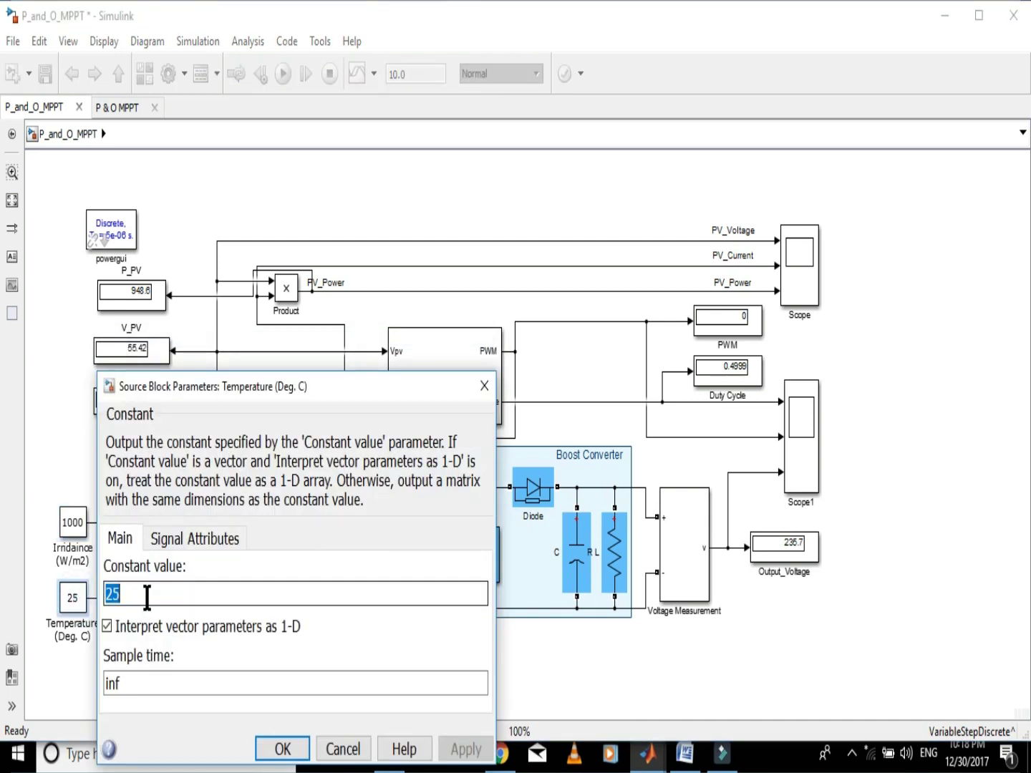
left_click(648, 754)
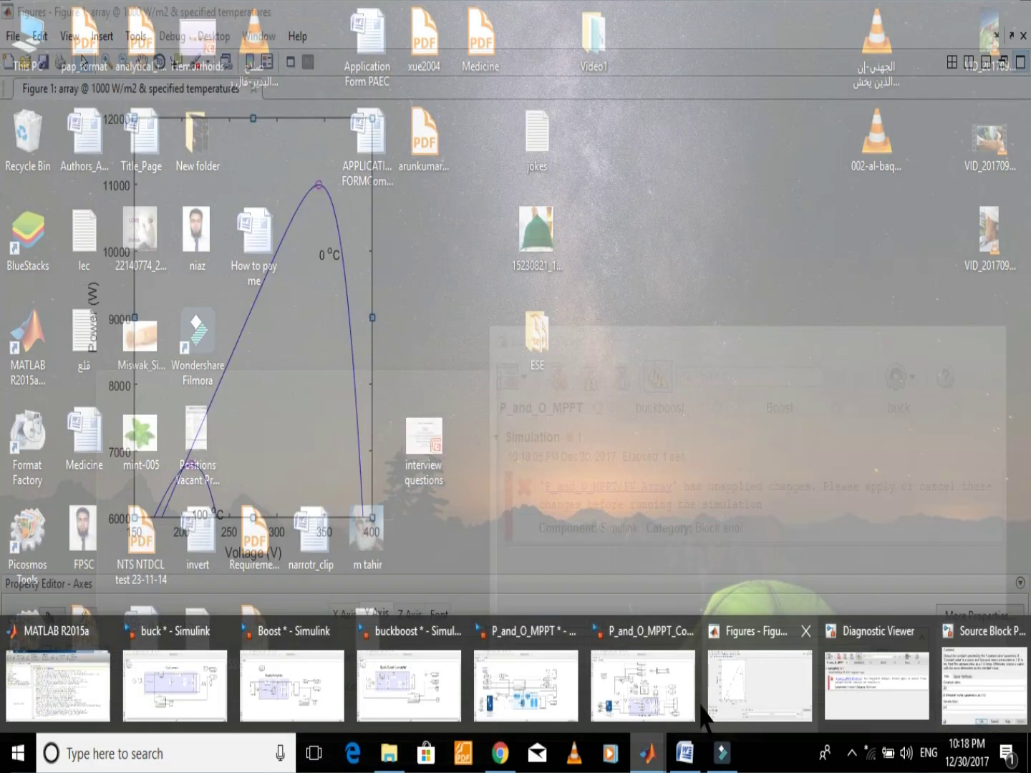
mouse_move(534, 719)
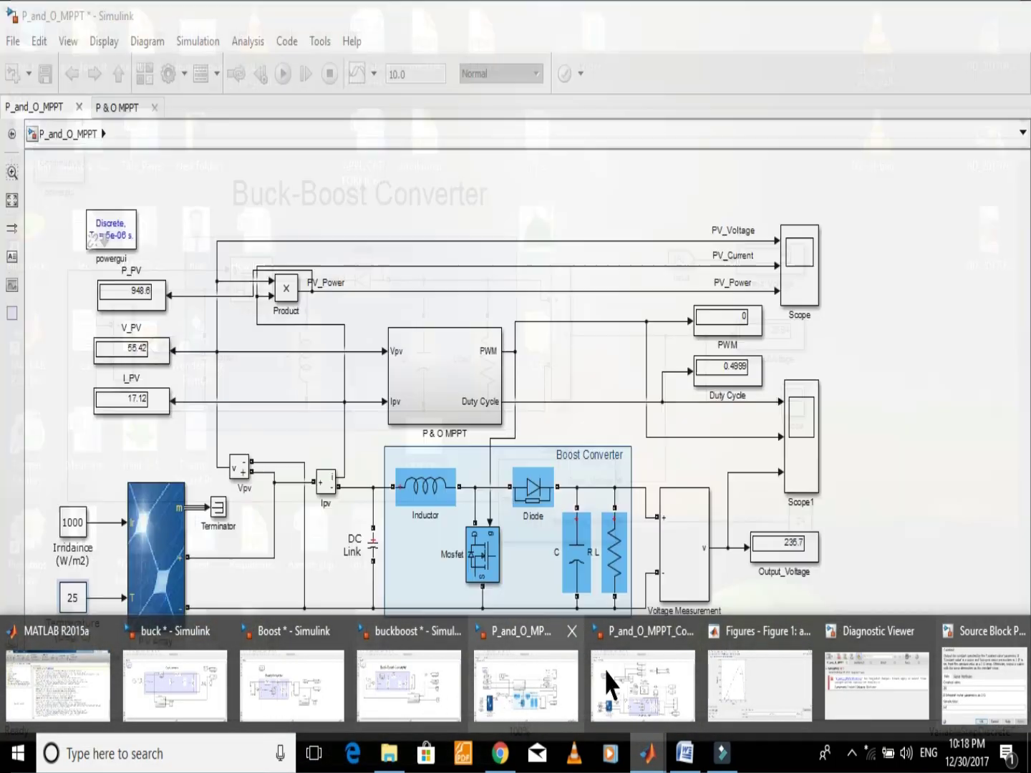
mouse_move(739, 686)
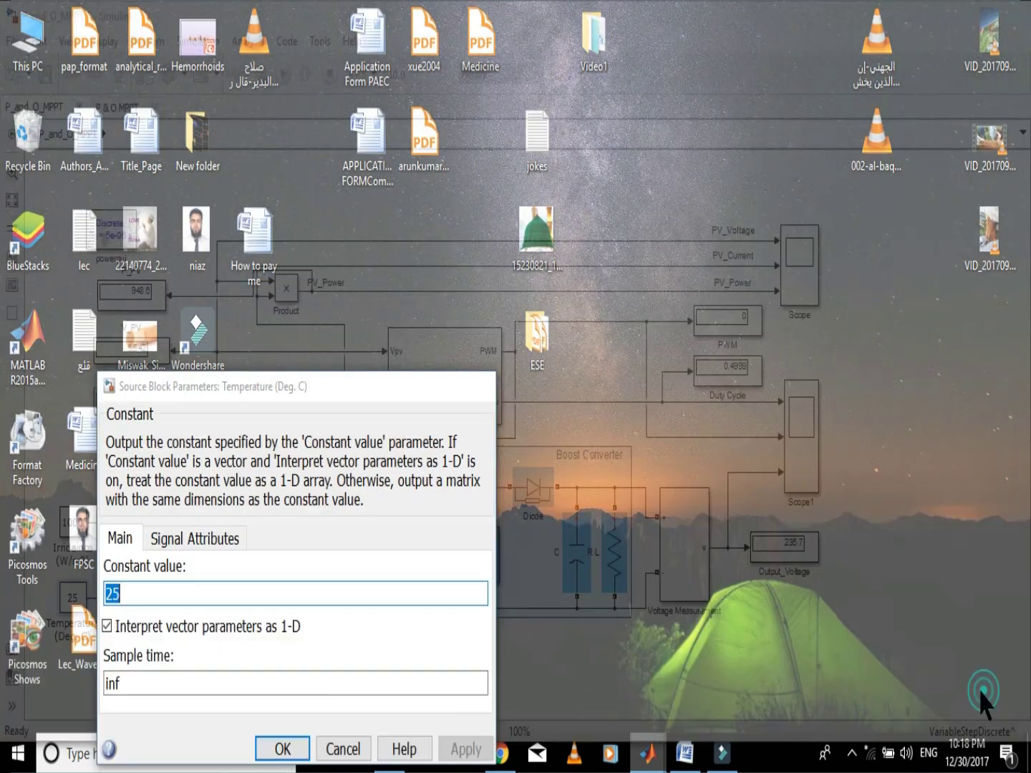
left_click(983, 689)
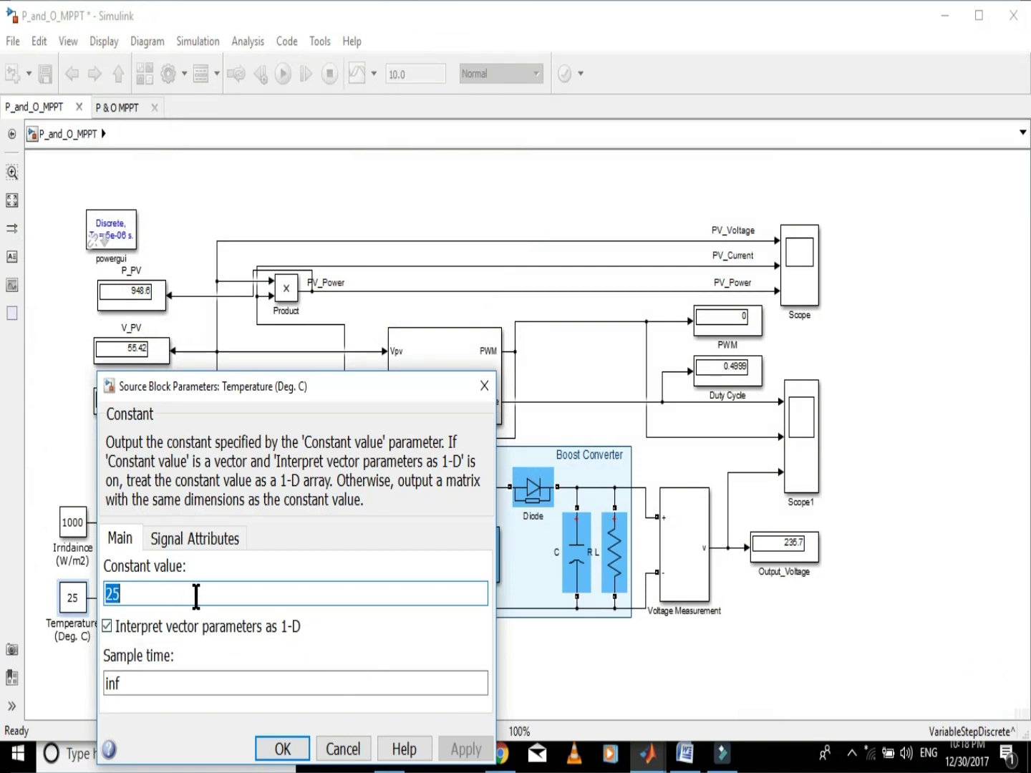
type("0")
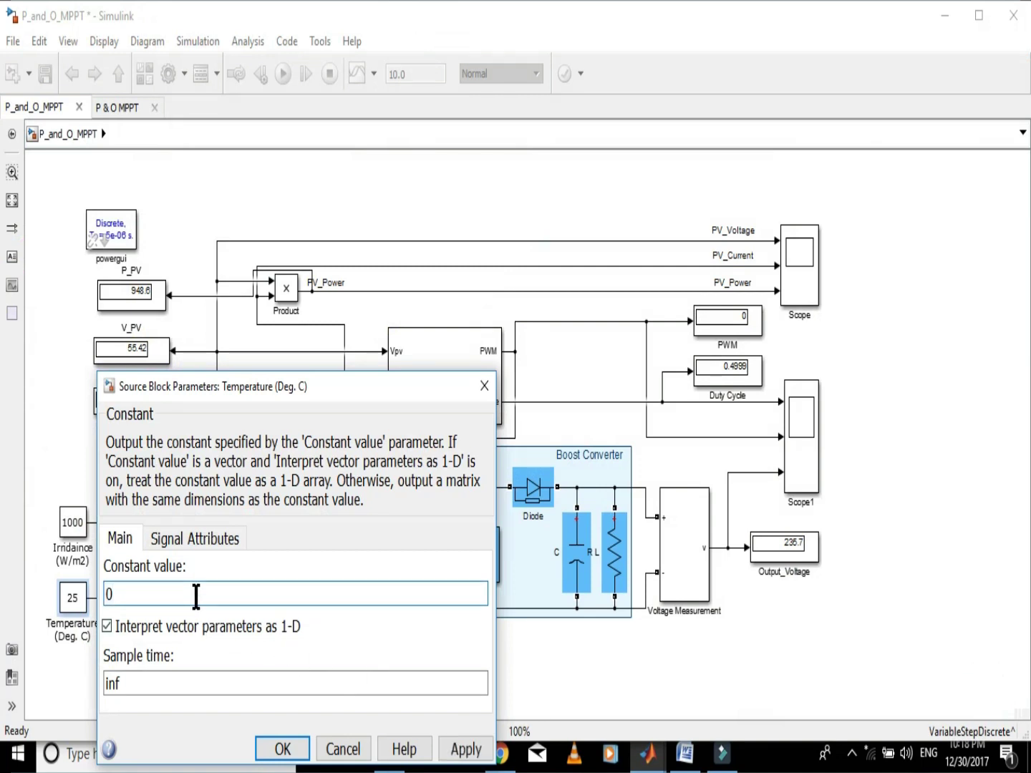
left_click(282, 750)
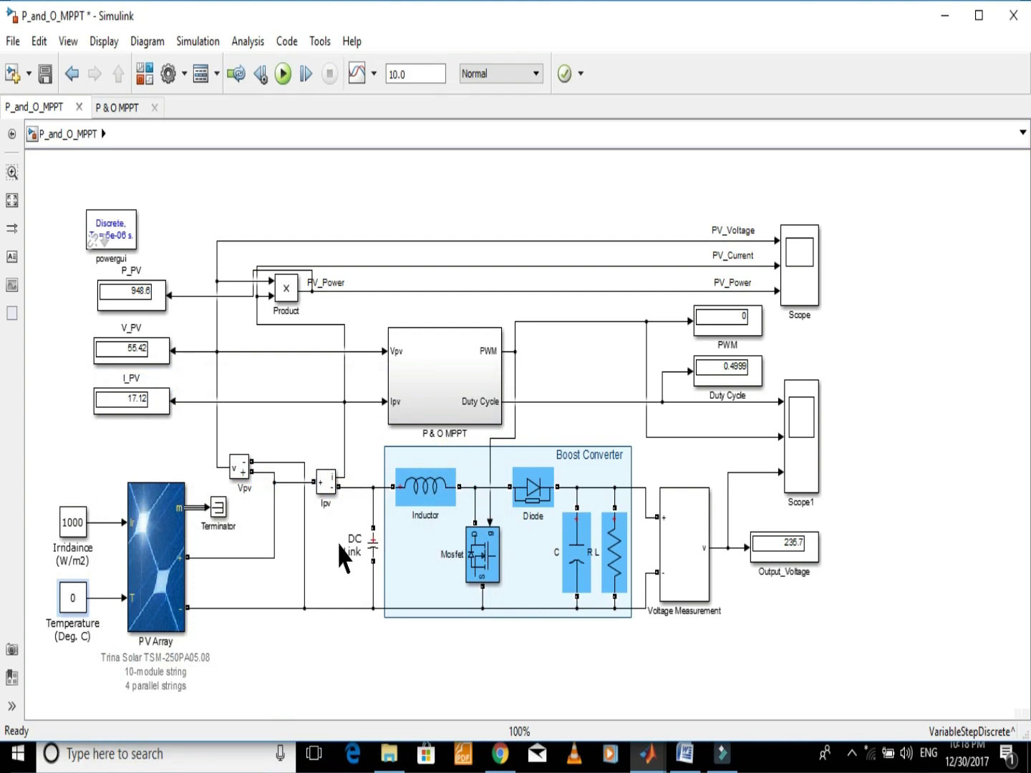
Run the MPPT model and zoom in on the P_PV, V_PV and I_PV readings (≈1.099e+04 W, 346 V)
left_click(285, 76)
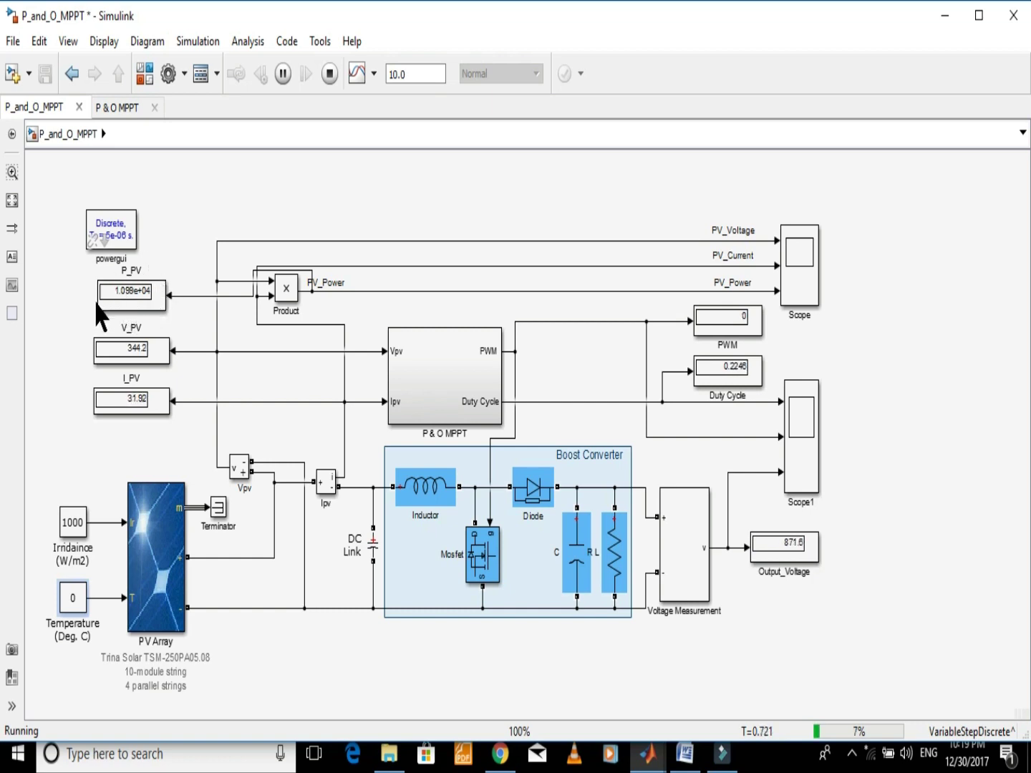
left_click(99, 310)
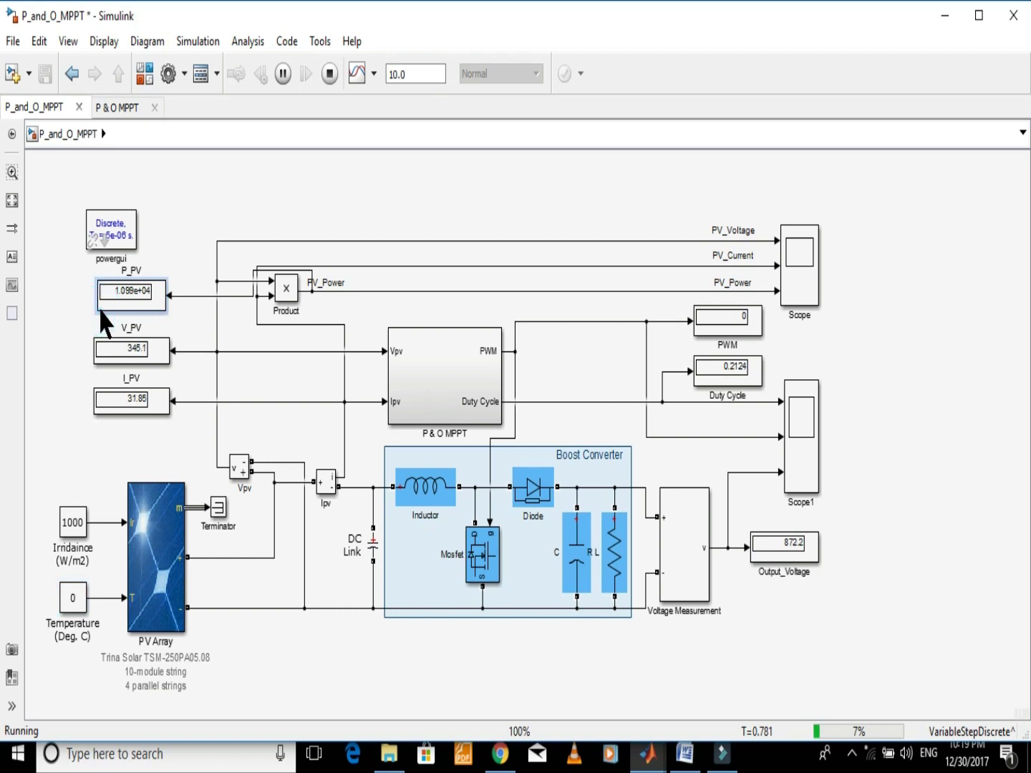
scroll(104, 299, "up", 5)
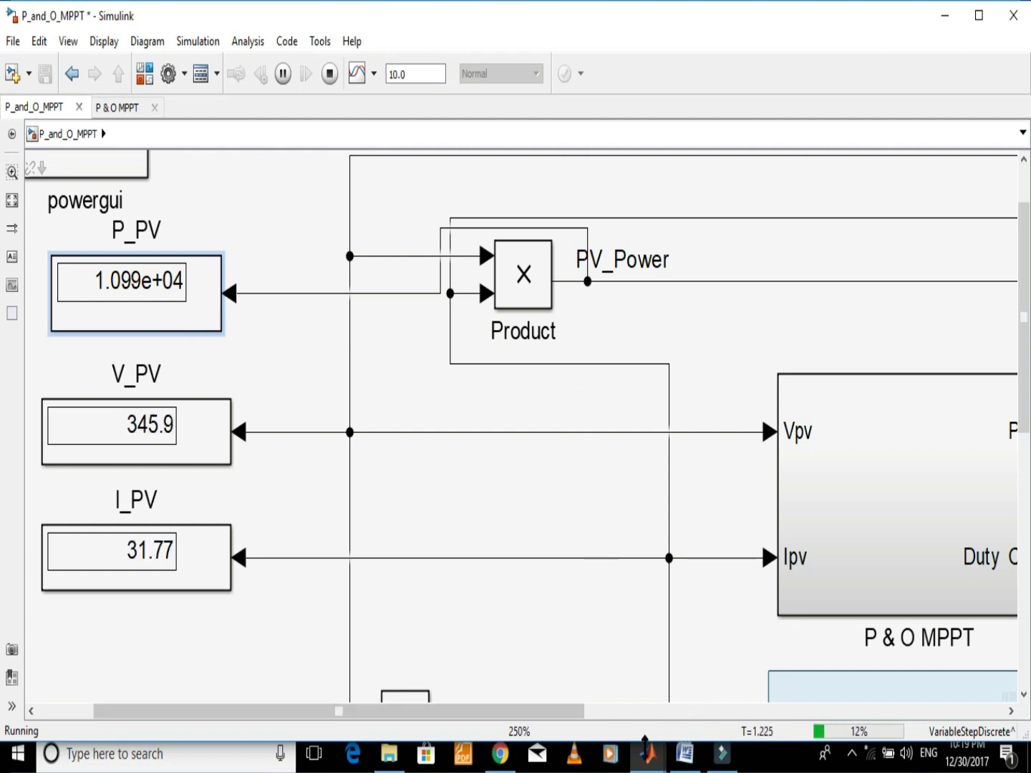
left_click(651, 755)
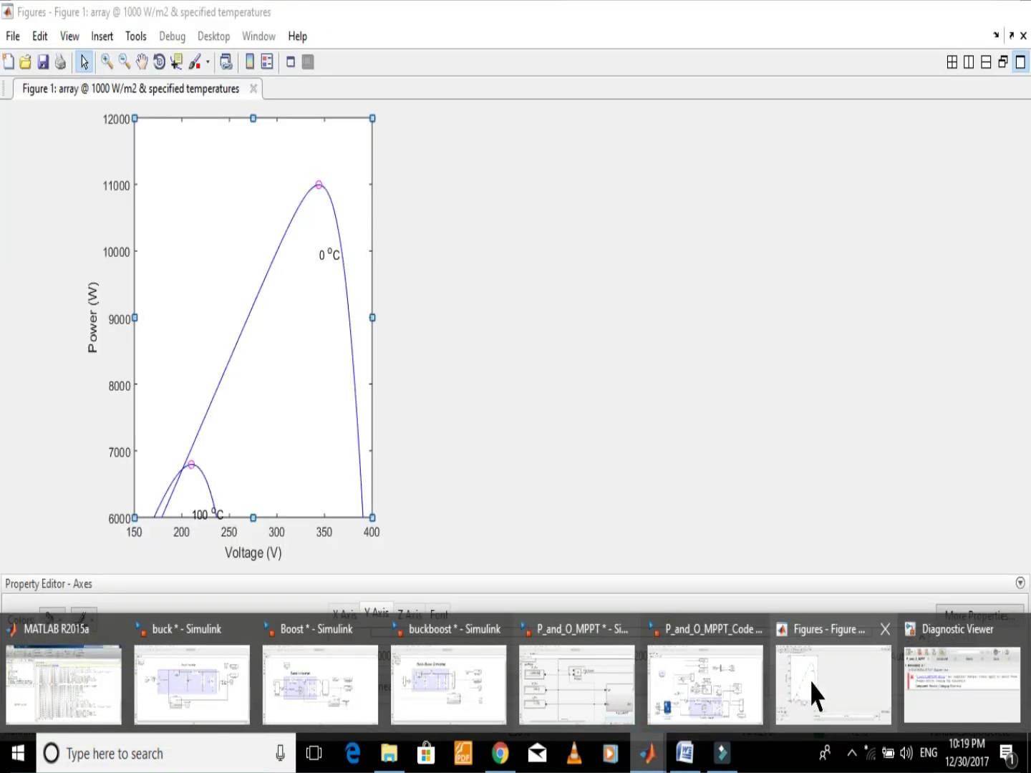
Widen the power plot in the power–voltage figure, then return to the P_and_O_MPPT model
left_click(810, 683)
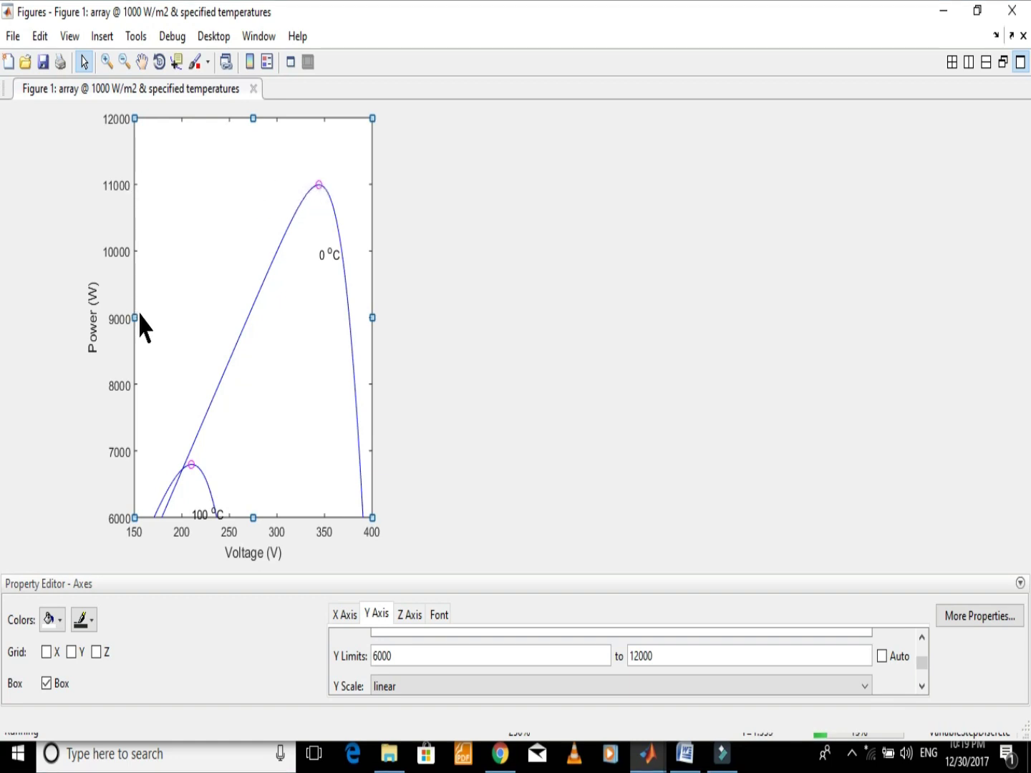
mouse_move(136, 317)
left_mouse_down()
mouse_move(383, 312)
mouse_move(142, 306)
left_mouse_up()
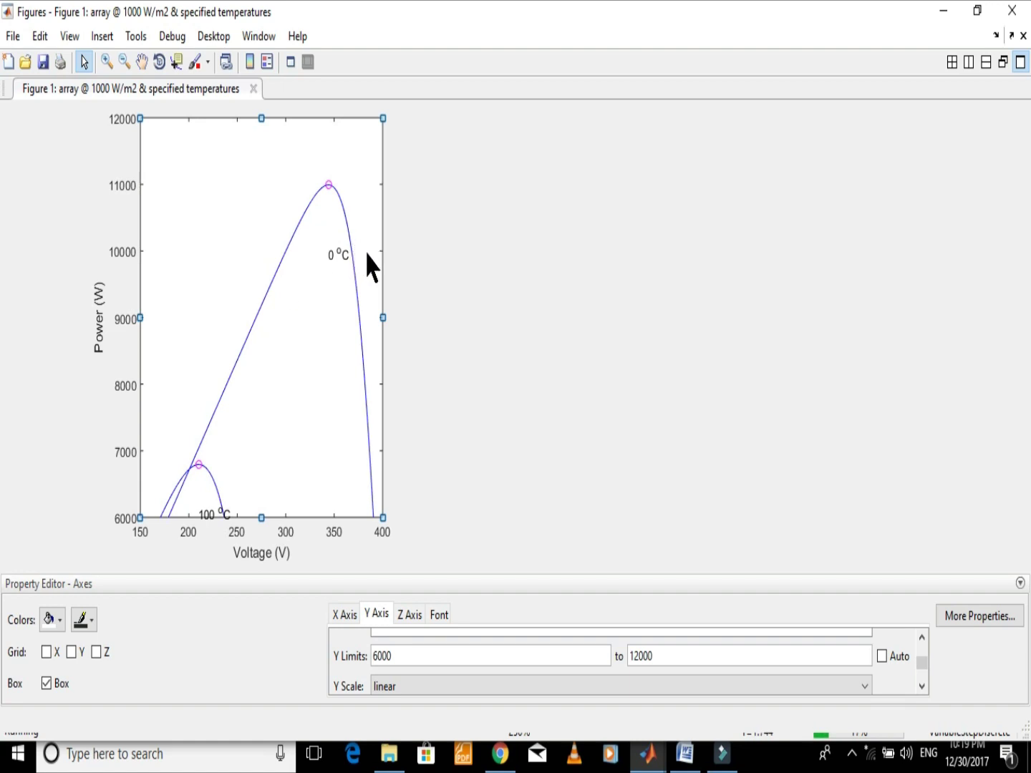
left_click_drag(384, 312, 460, 317)
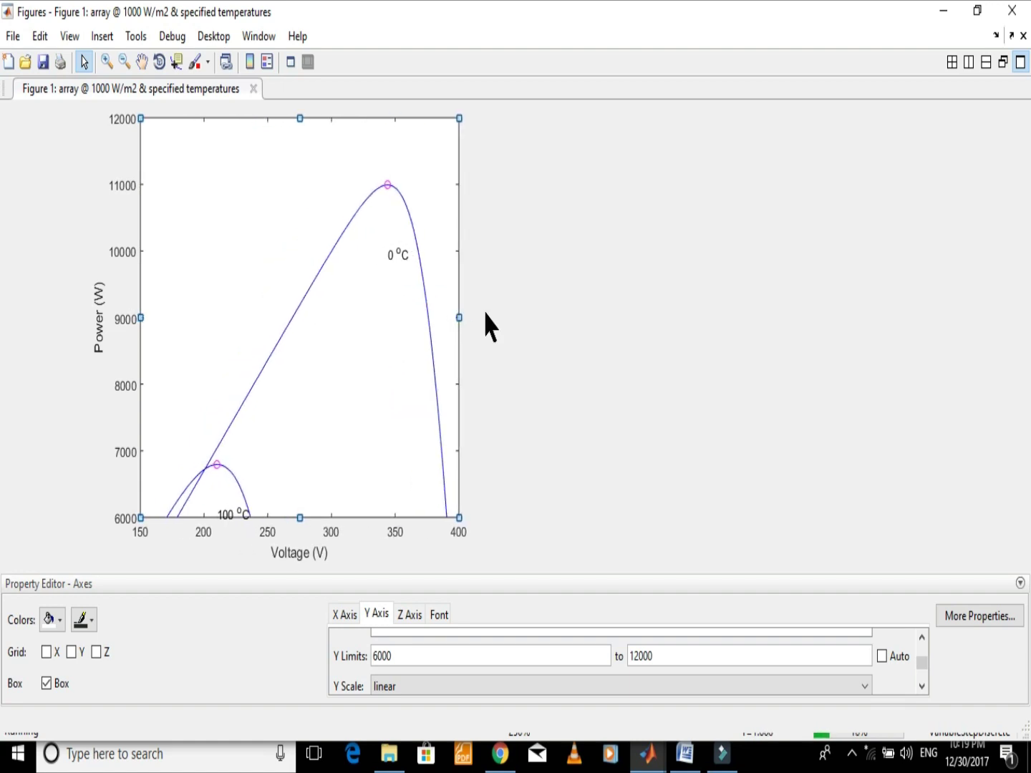
left_click(648, 754)
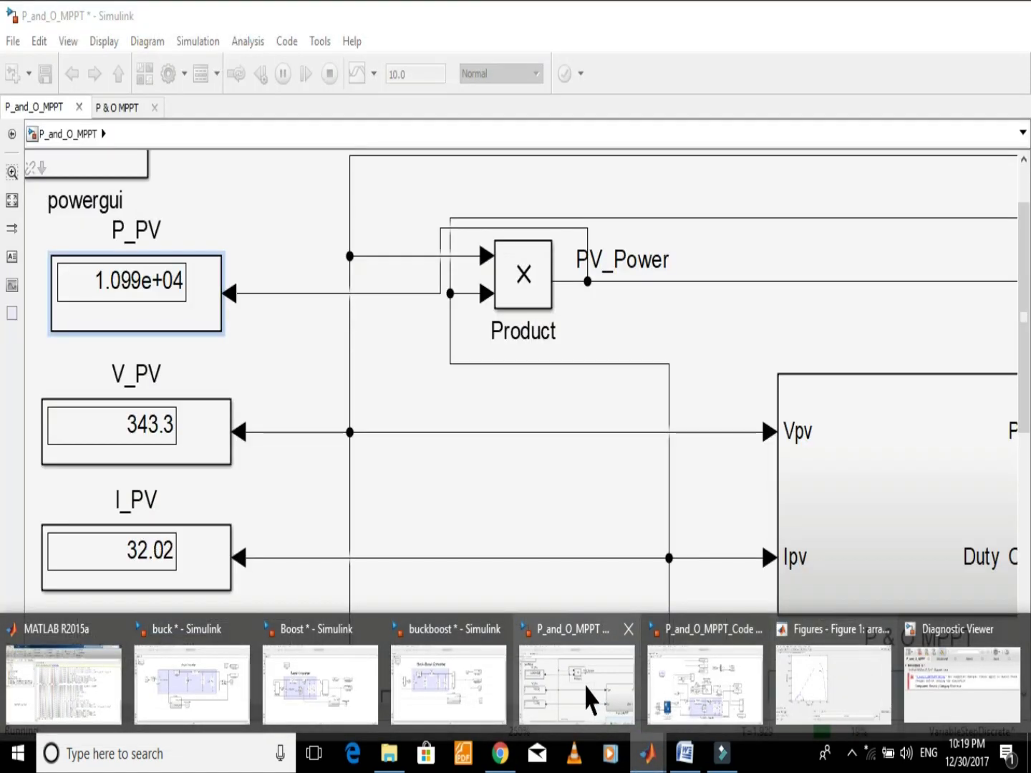
left_click(587, 695)
Stop the running simulation and set the Temperature constant to 100 °C
left_click(330, 73)
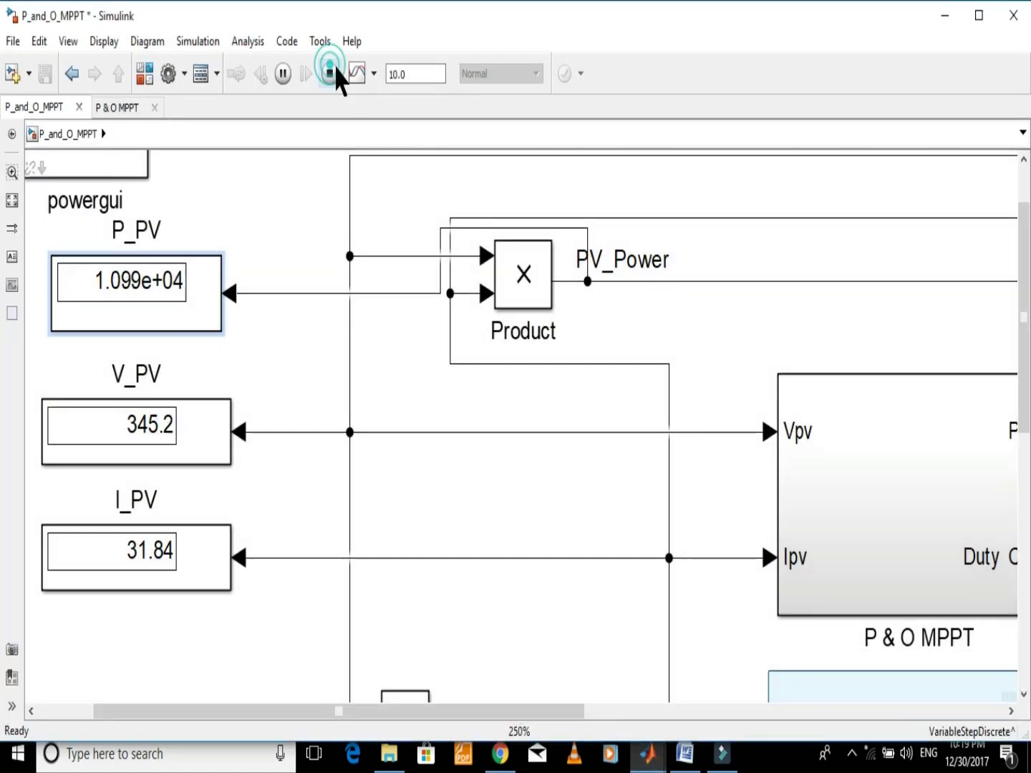
scroll(558, 403, "down", 2)
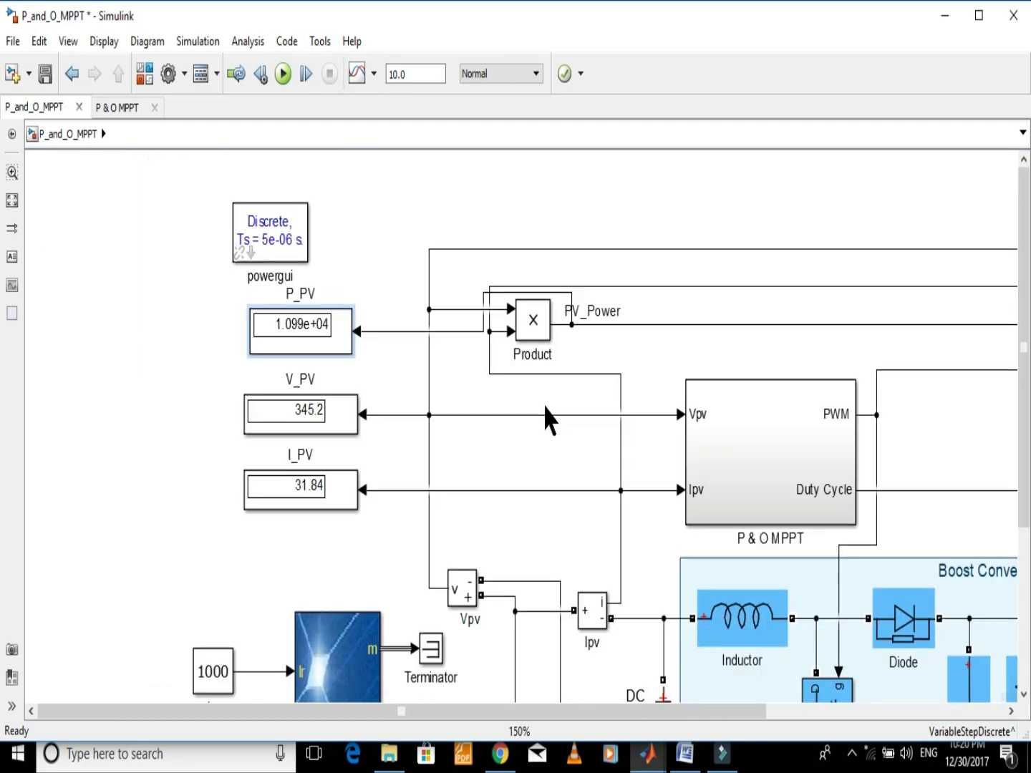
left_click_drag(1024, 342, 1024, 481)
double_click(223, 564)
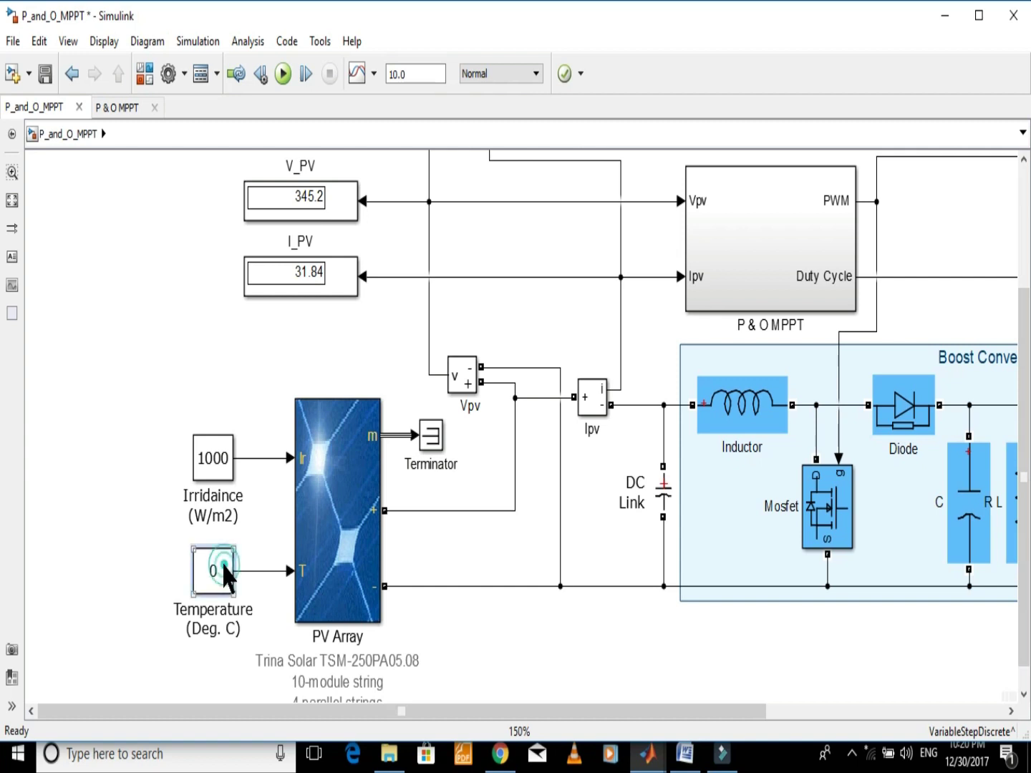
type("100")
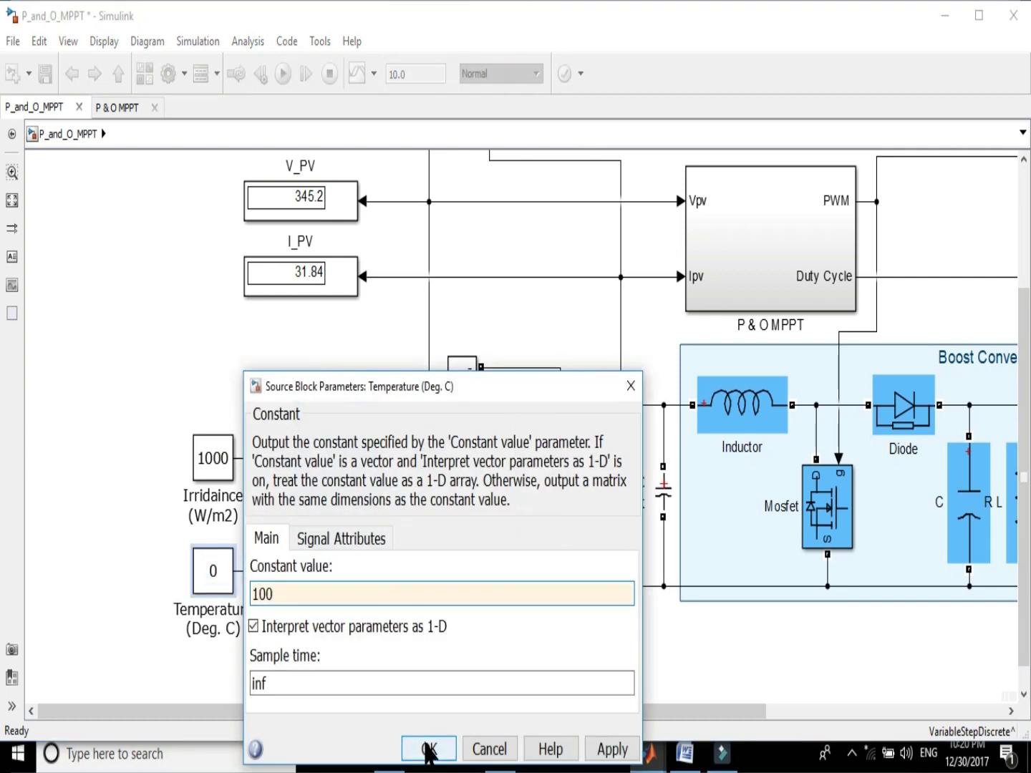
left_click(429, 749)
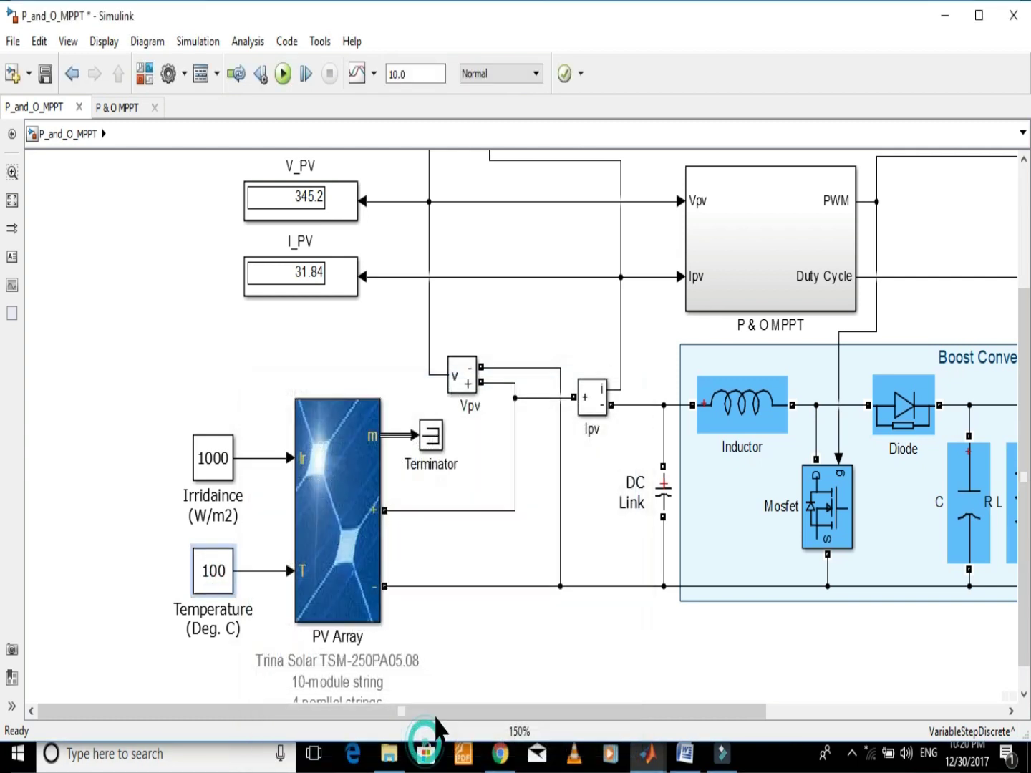
Rerun the model at 100 °C, dropping PV power to about 6795 W
scroll(467, 326, "up", 1)
scroll(466, 325, "up", 1)
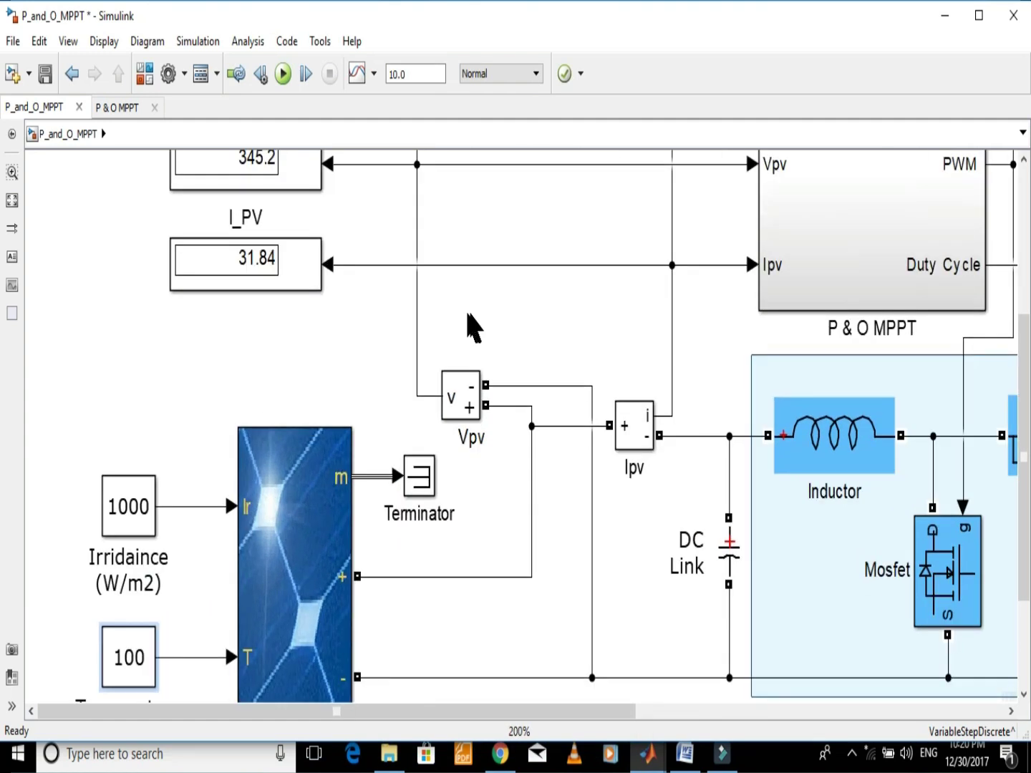
scroll(5, 373, "up", 3)
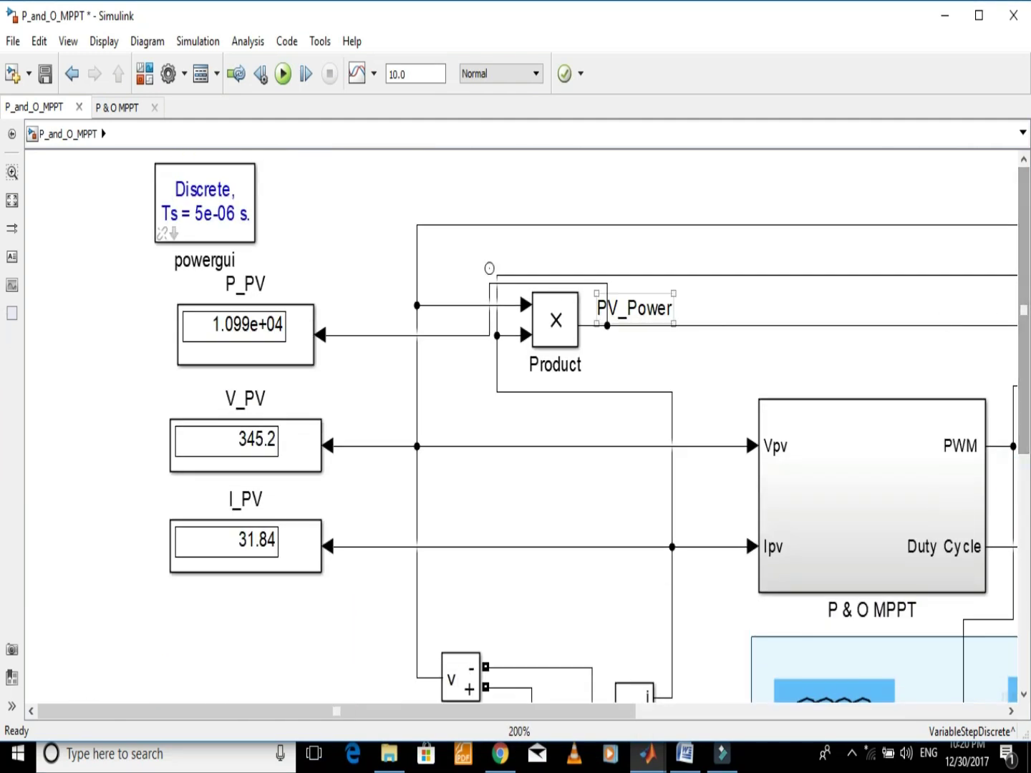
left_click(283, 74)
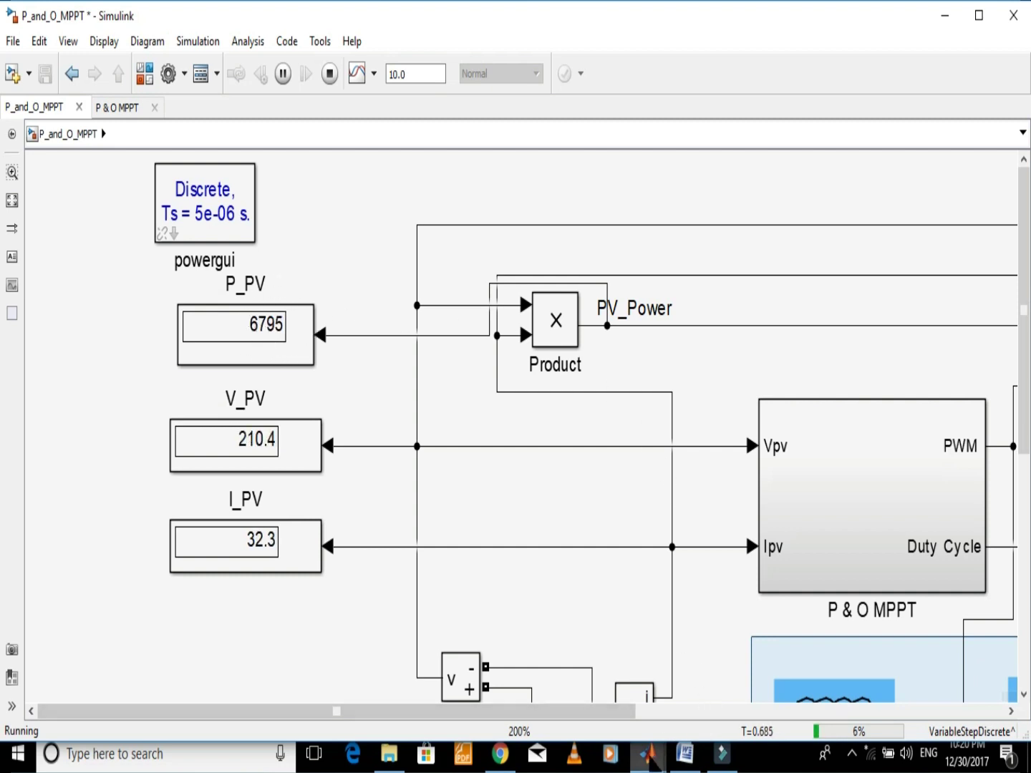
Resize Figure 1's P-V axes wide and tall to show the 100 °C curve, then minimise it
mouse_move(647, 757)
left_click(834, 681)
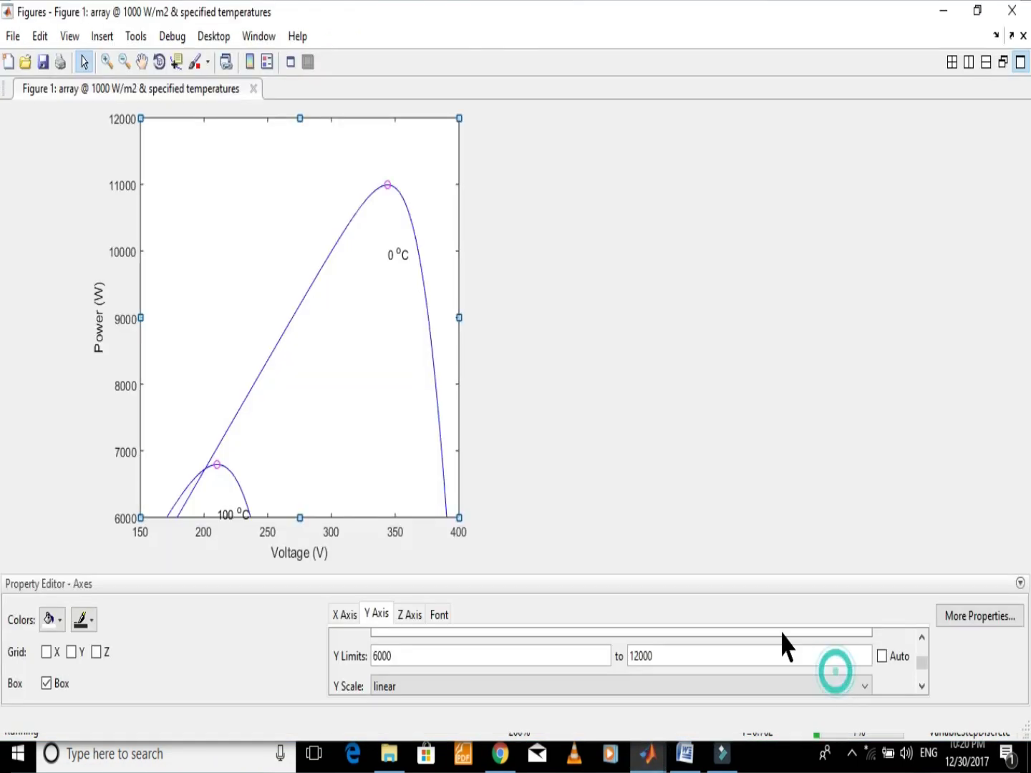
left_click_drag(458, 318, 165, 319)
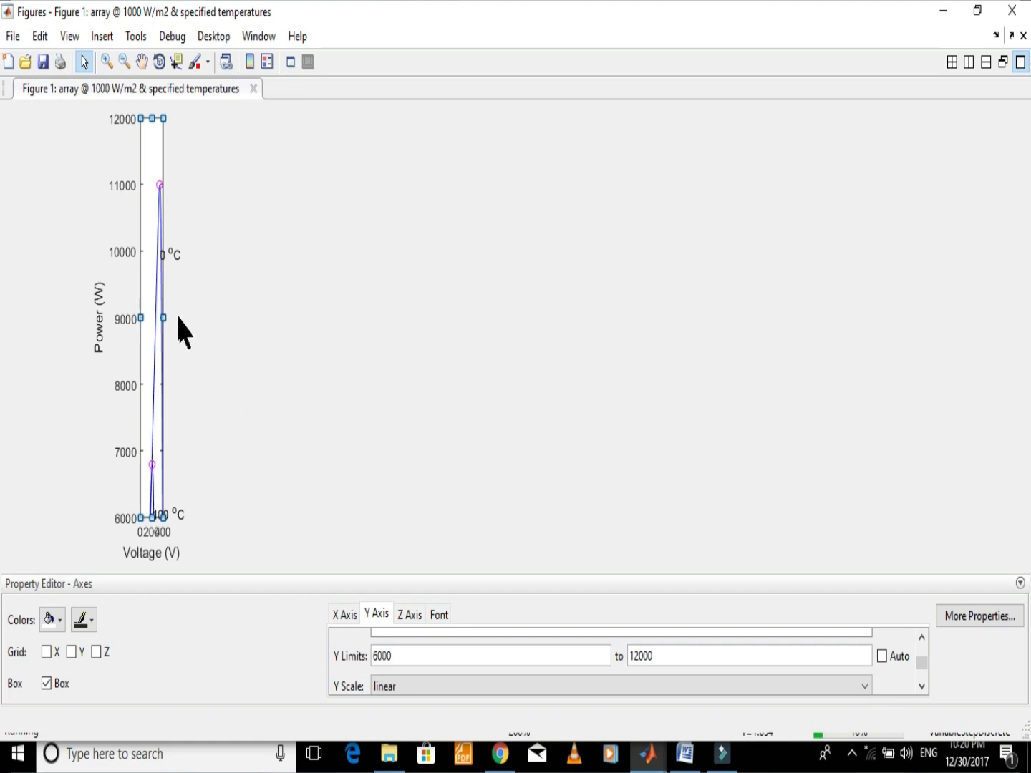
left_click_drag(182, 319, 880, 309)
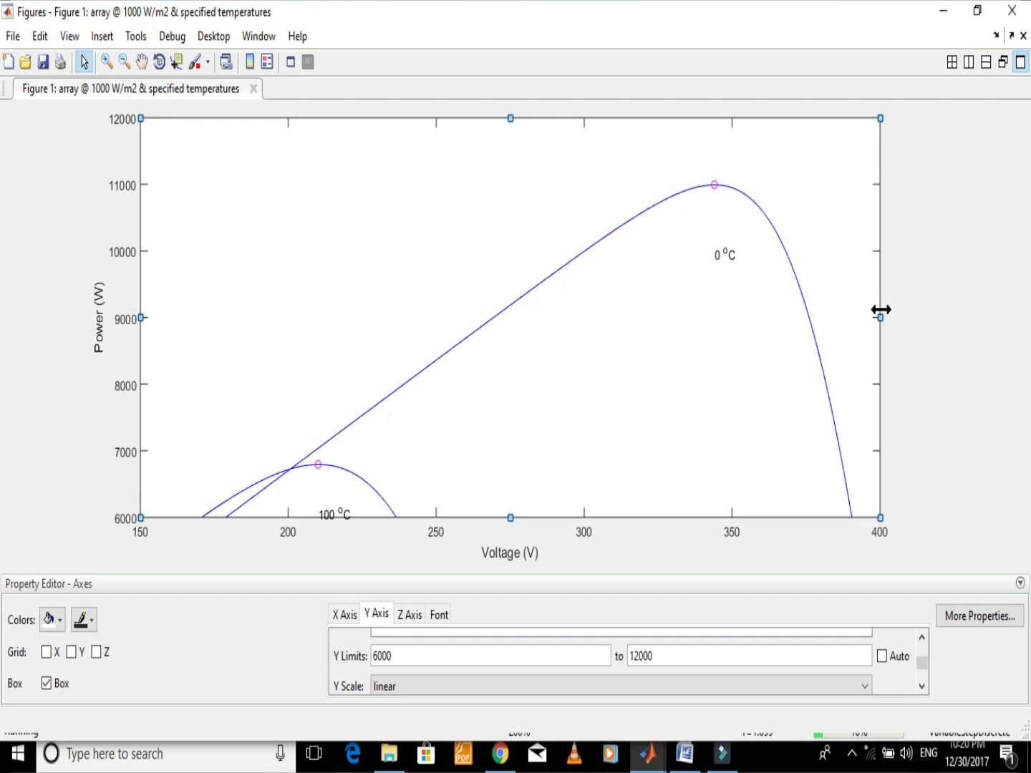
left_click_drag(514, 118, 497, 457)
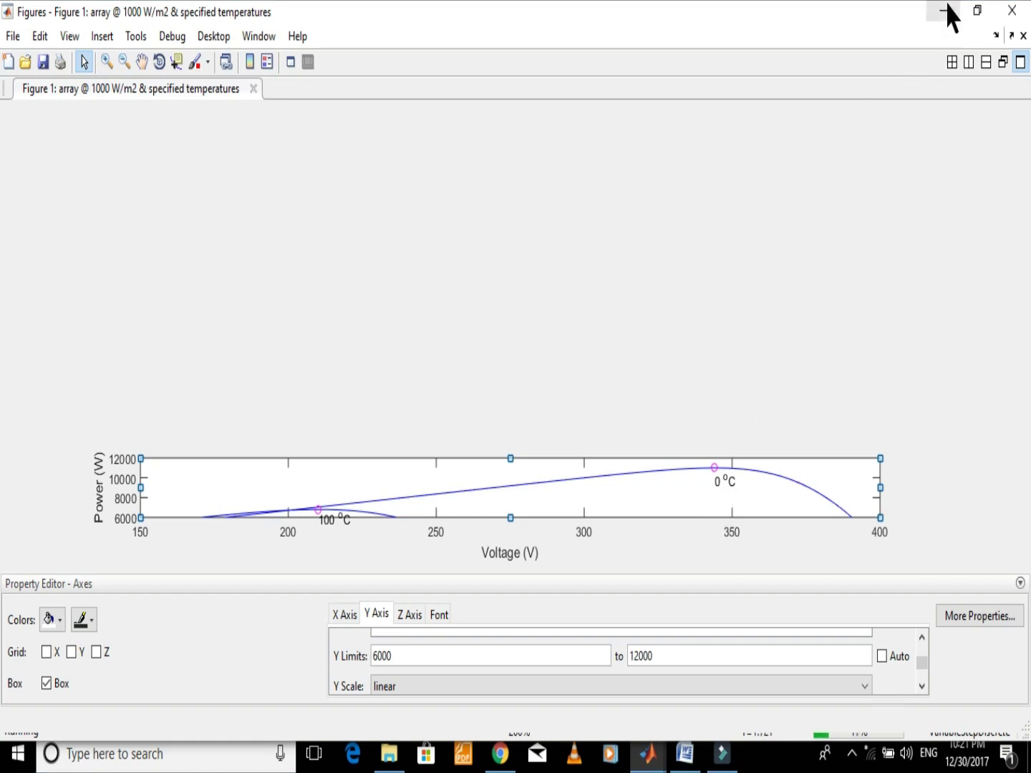
left_click_drag(511, 459, 519, 204)
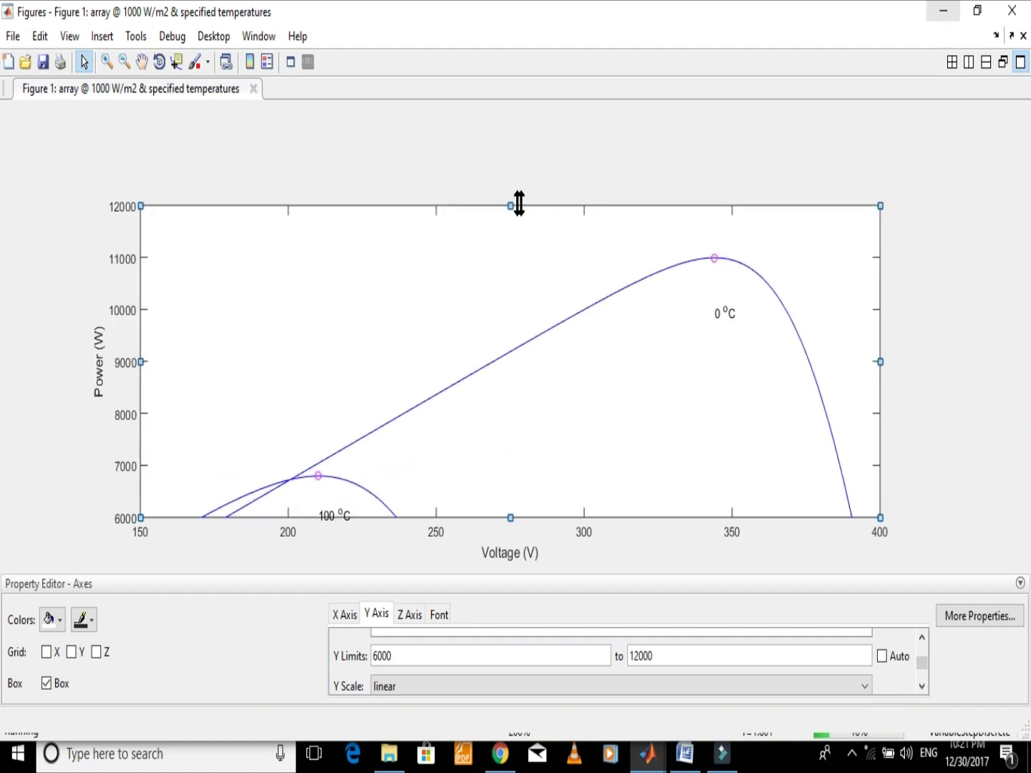
left_click(940, 13)
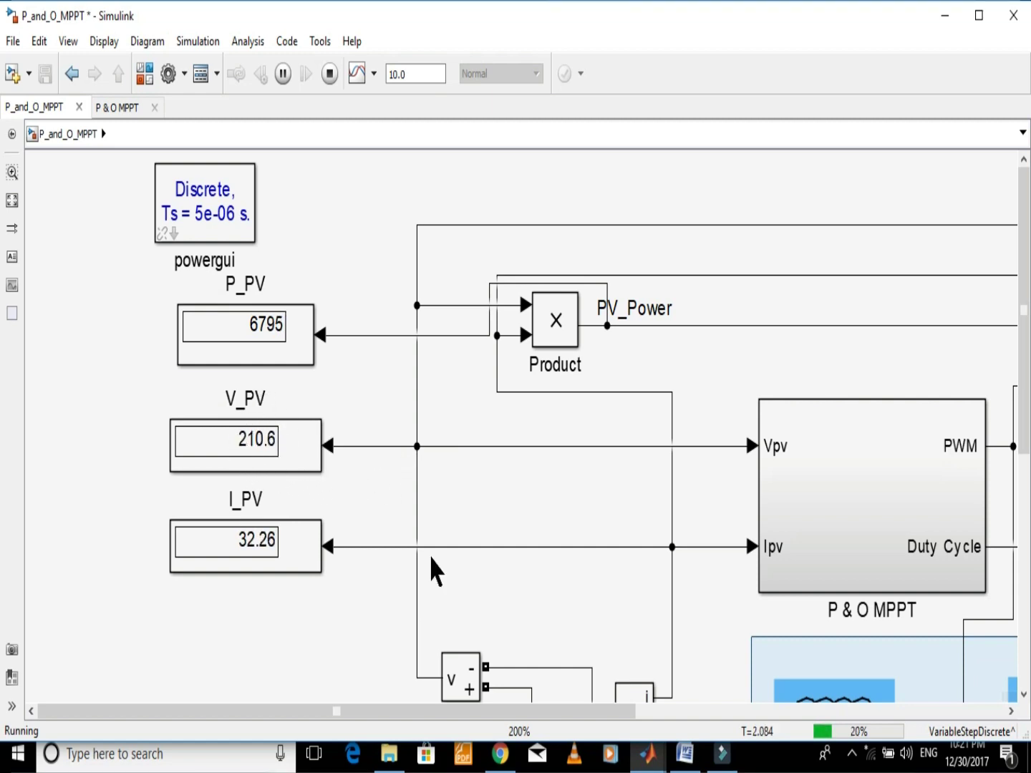
Stop the simulation and set the Temperature constant back to 0 °C
scroll(507, 477, "down", 1)
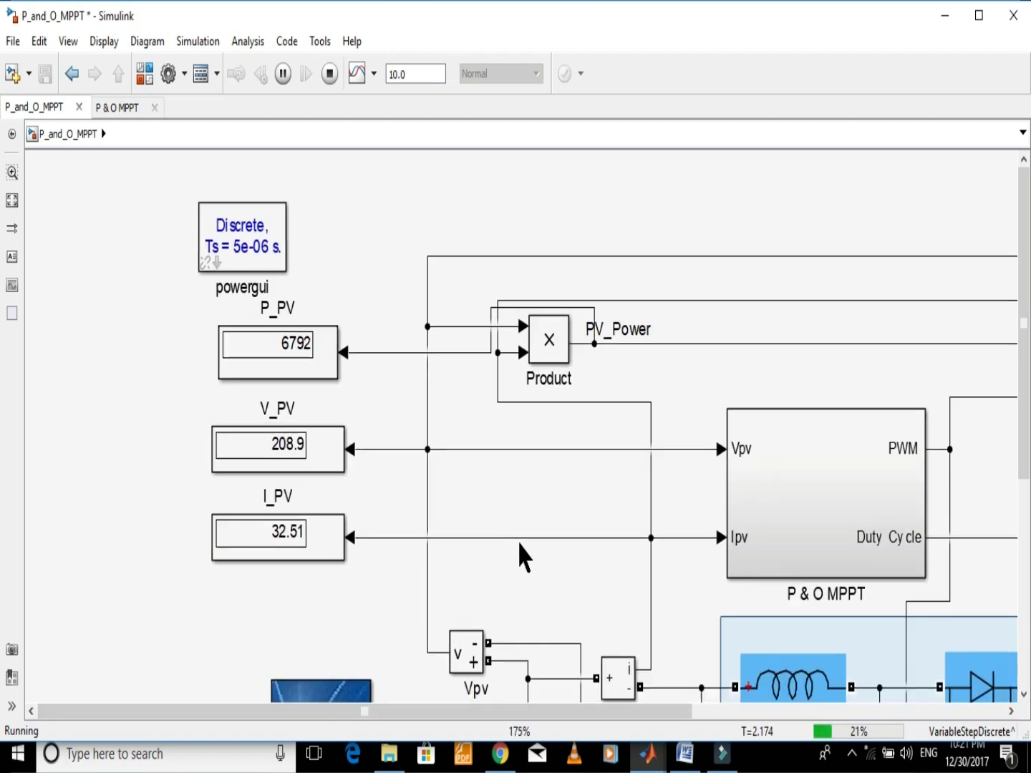
left_click_drag(1024, 330, 809, 580)
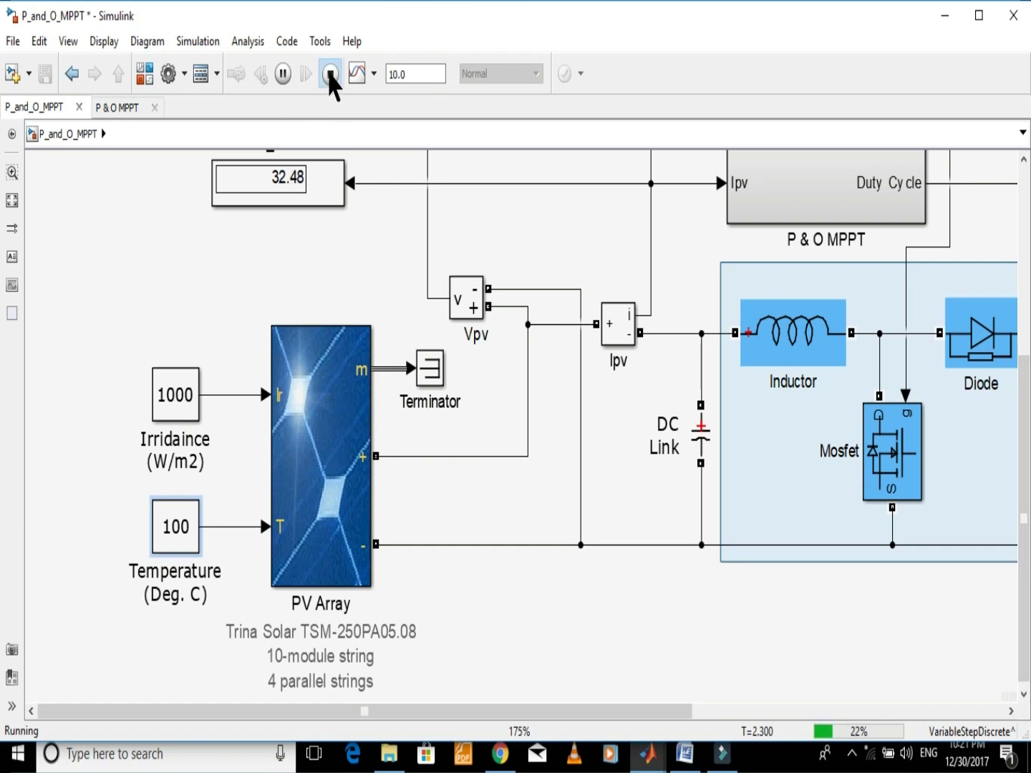
left_click(330, 75)
double_click(171, 531)
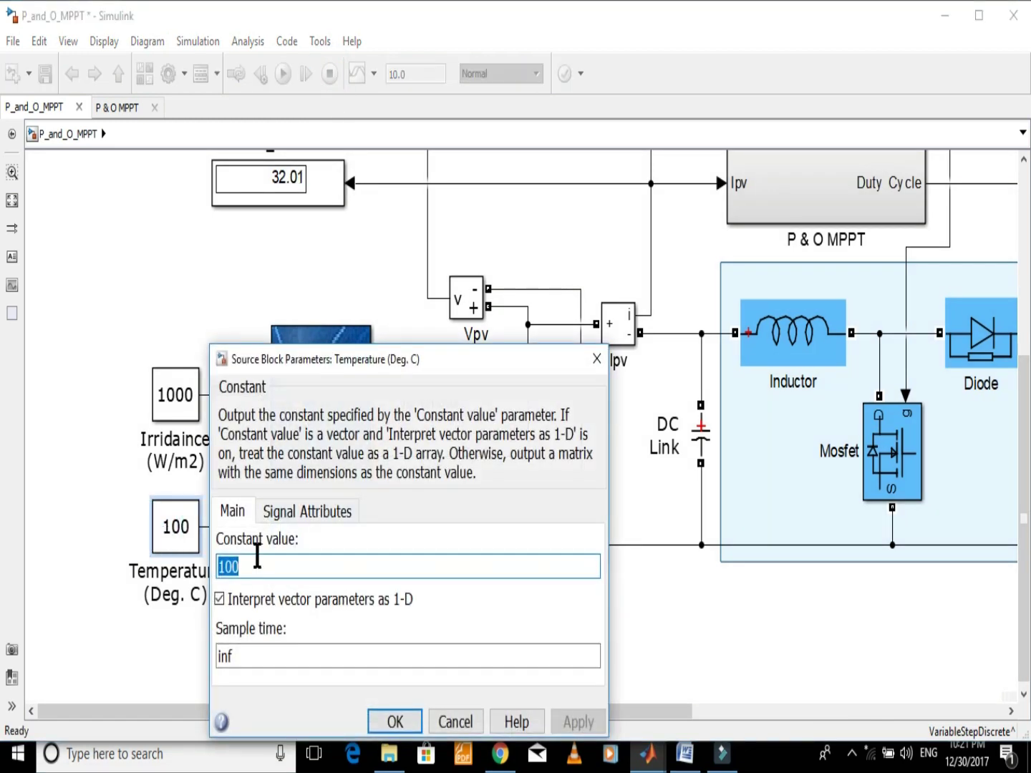
type("0")
left_click(396, 719)
Rerun at 0 °C and stop once readings settle at 1.099e+04 W, 342 V, 32.12 A
left_click(283, 74)
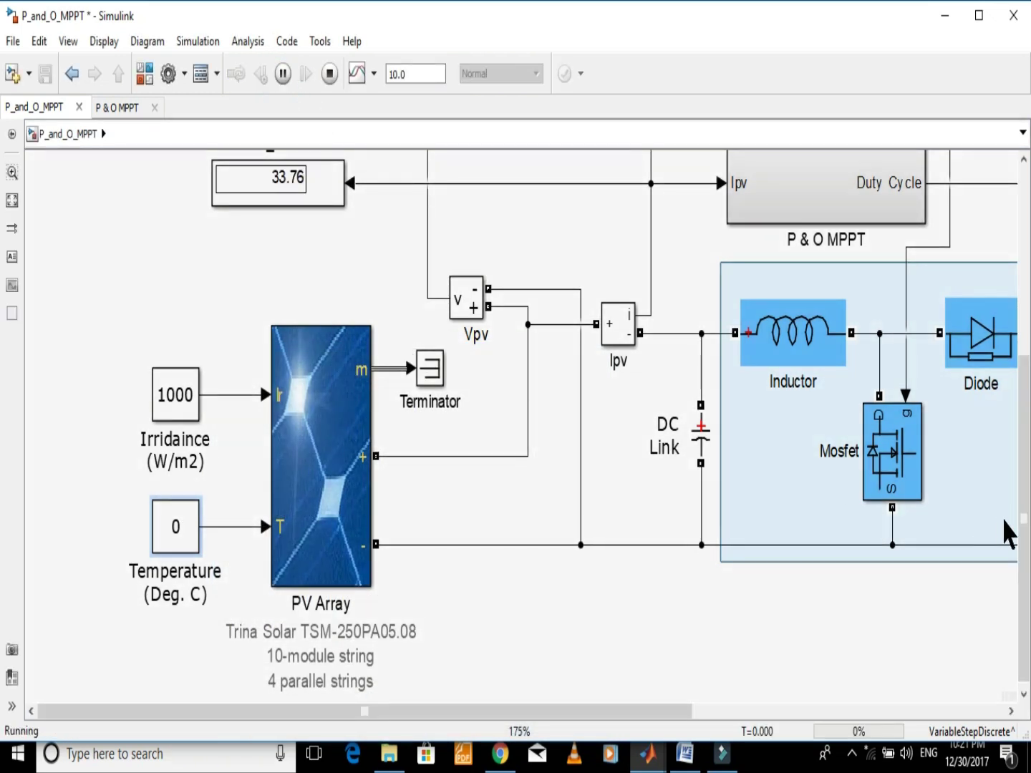
left_click_drag(1024, 518, 1027, 337)
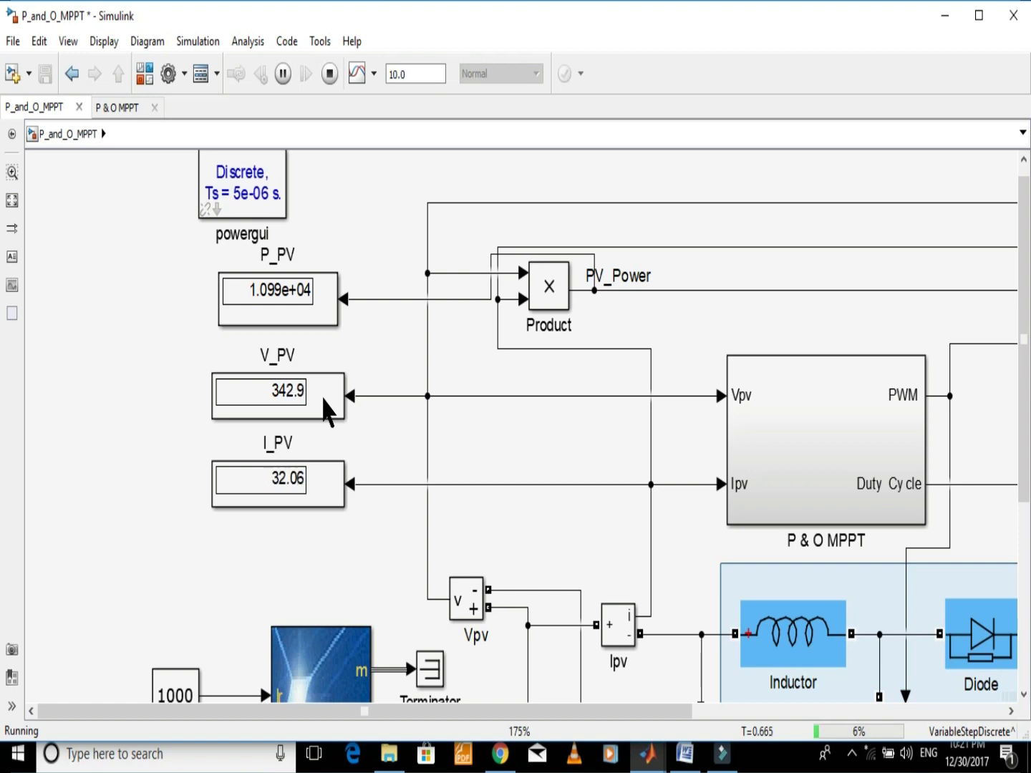
left_click(330, 74)
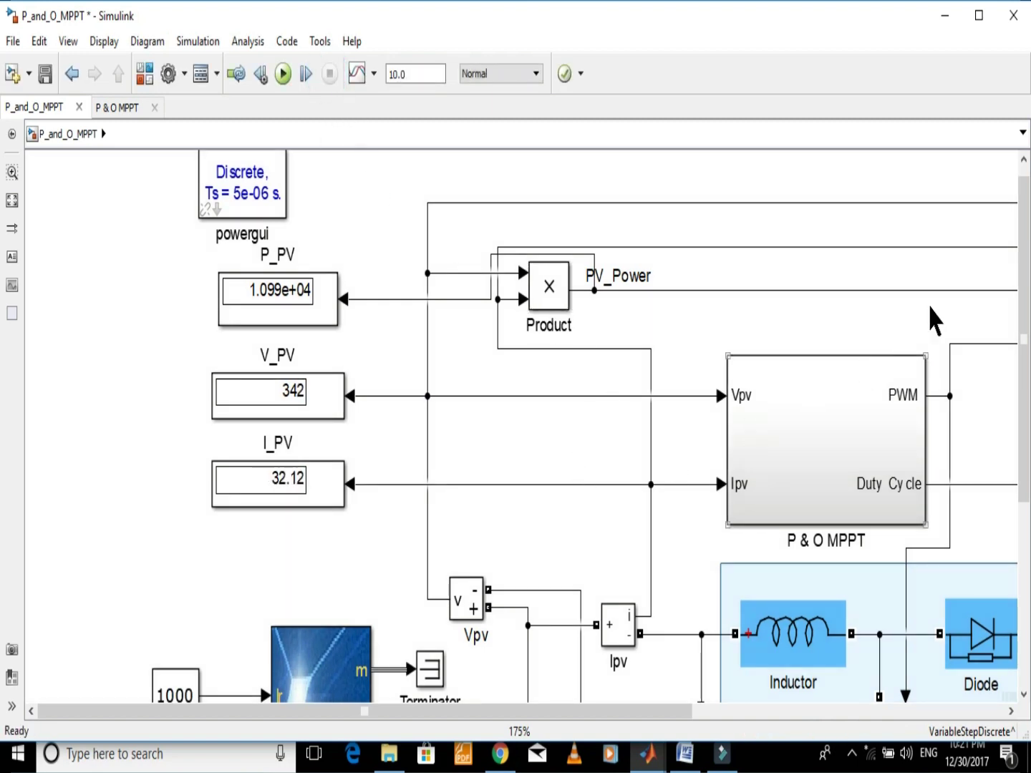
left_click_drag(1024, 277, 809, 612)
From the PV Array block, plot the 'array @ 25 deg.C & specified irradiances' curves and maximise the figure
left_click(347, 419)
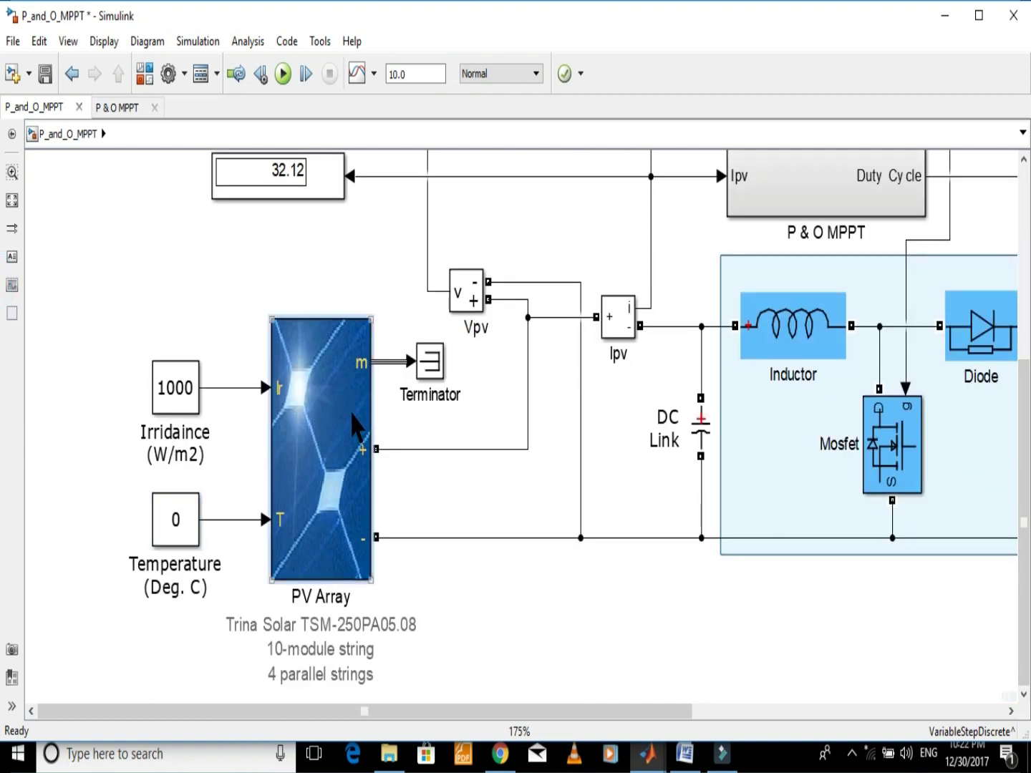
double_click(352, 415)
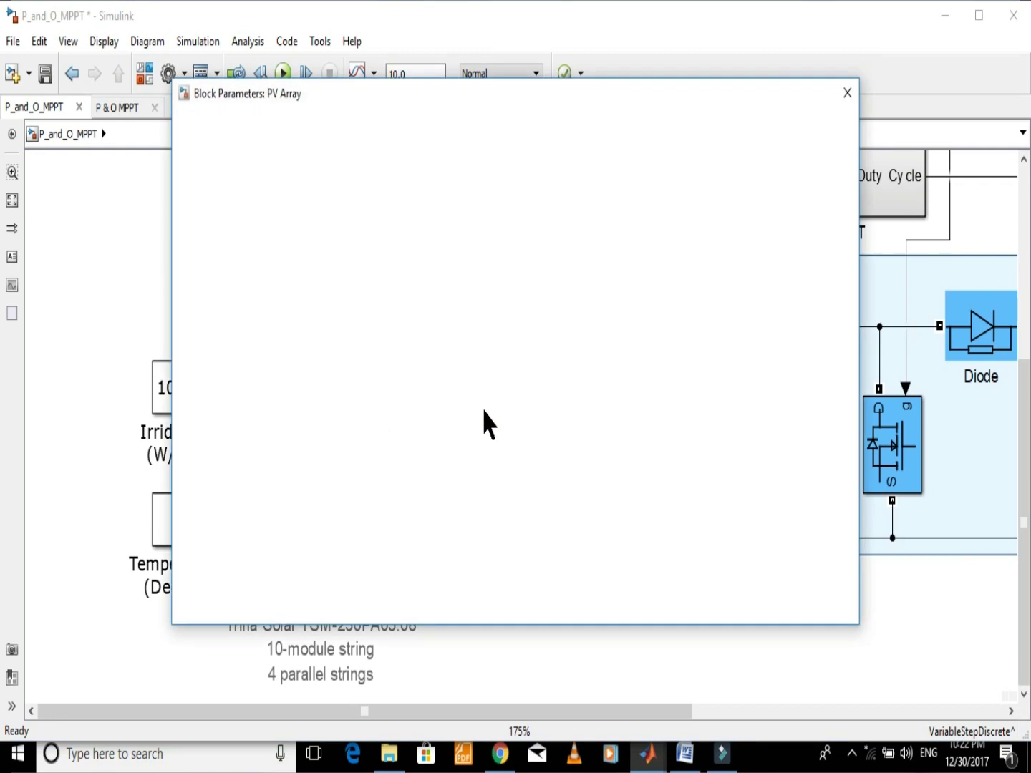
left_click_drag(864, 386, 1000, 387)
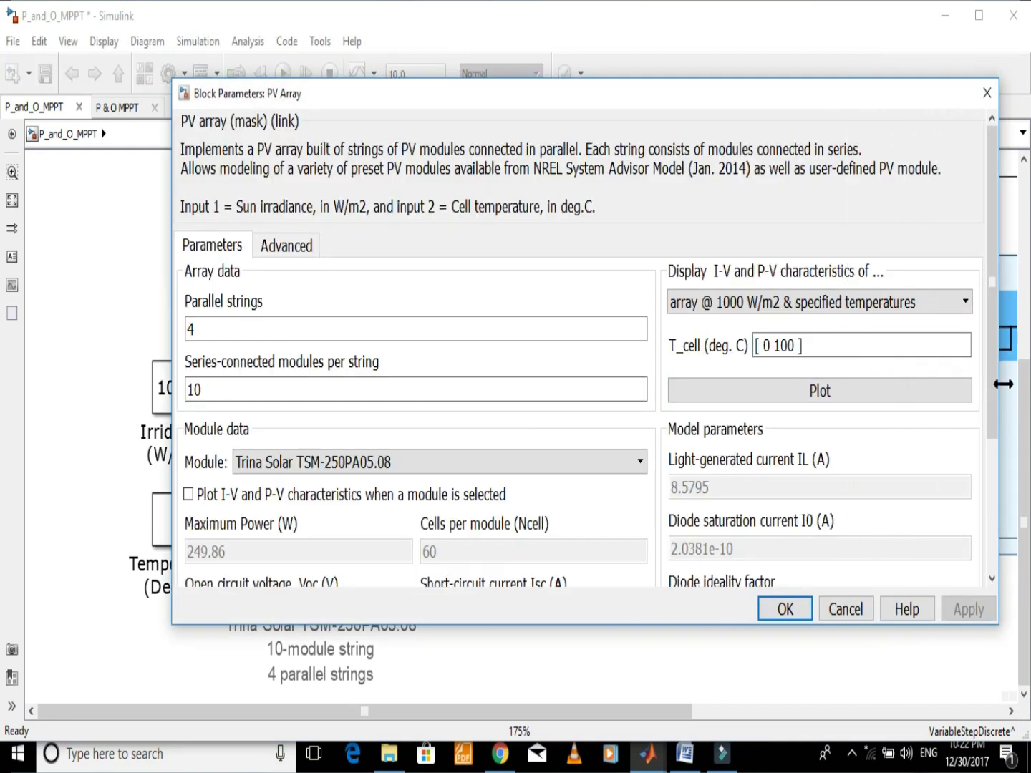
left_click(940, 309)
left_click(867, 344)
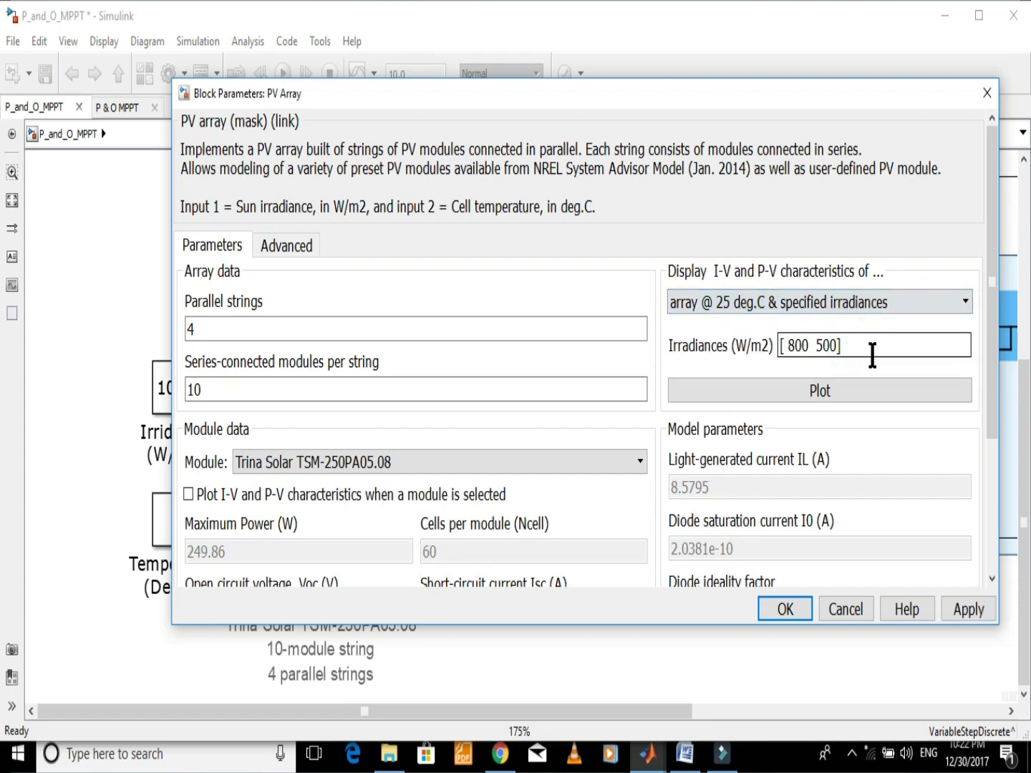
left_click(818, 390)
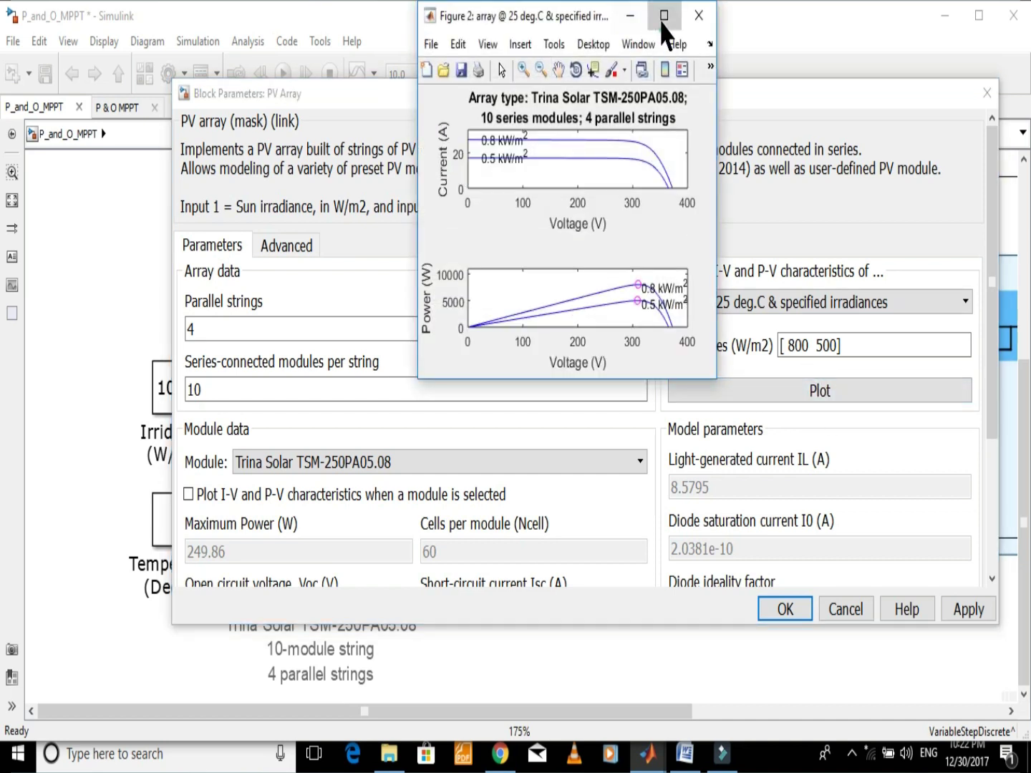
left_click(662, 15)
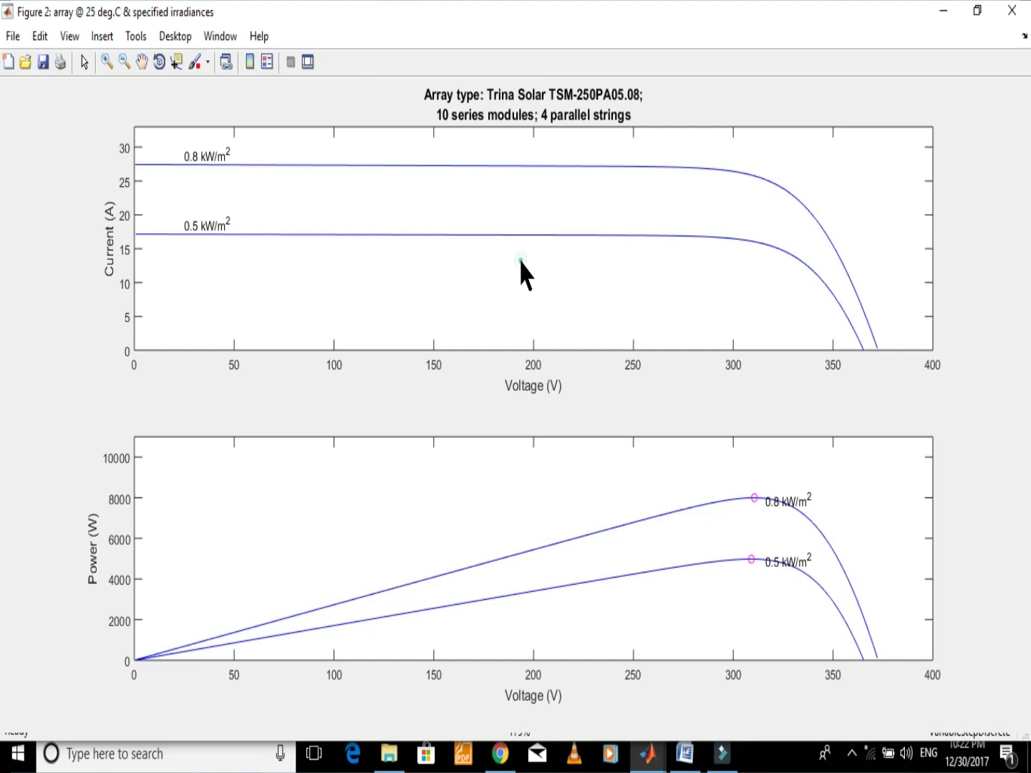
In plot edit mode, delete the I-V axes and stretch the P-V axes to fill Figure 2
left_click(138, 37)
left_click(174, 69)
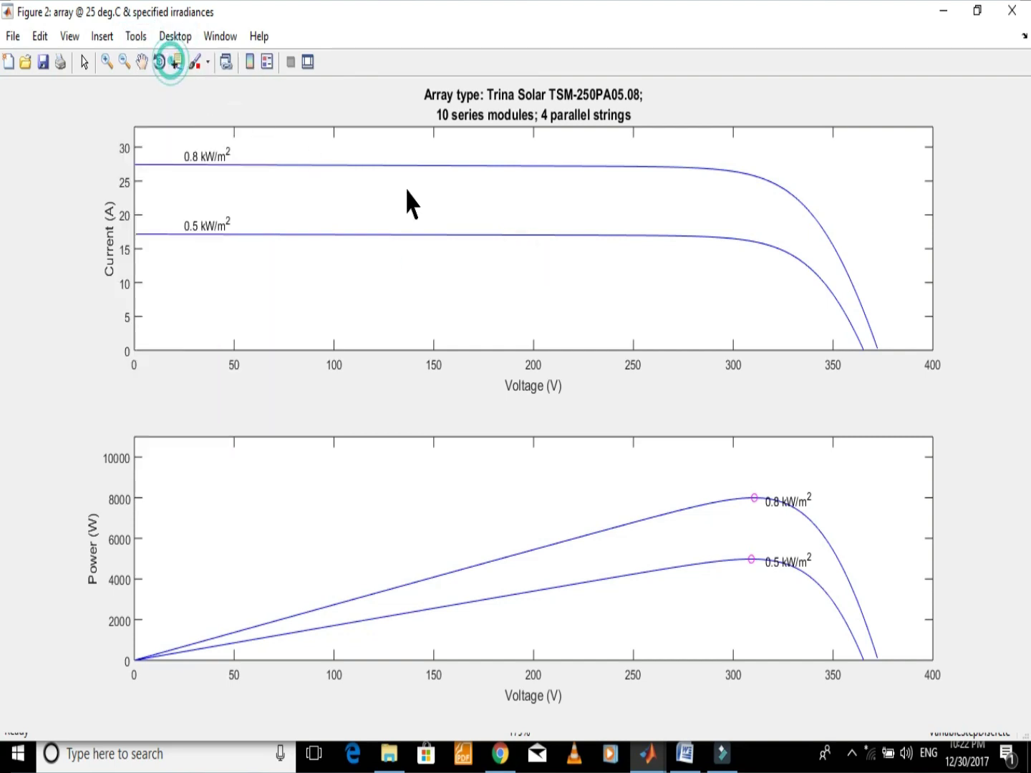
left_click(506, 230)
key("Delete")
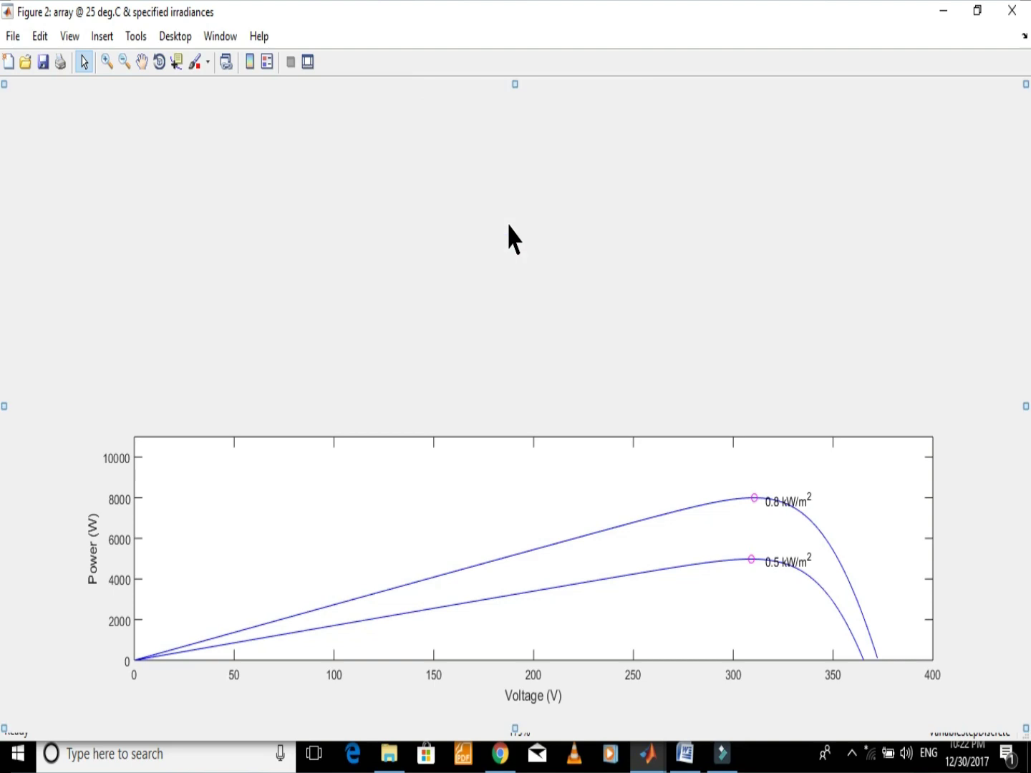
left_click(548, 481)
left_click_drag(535, 442, 520, 98)
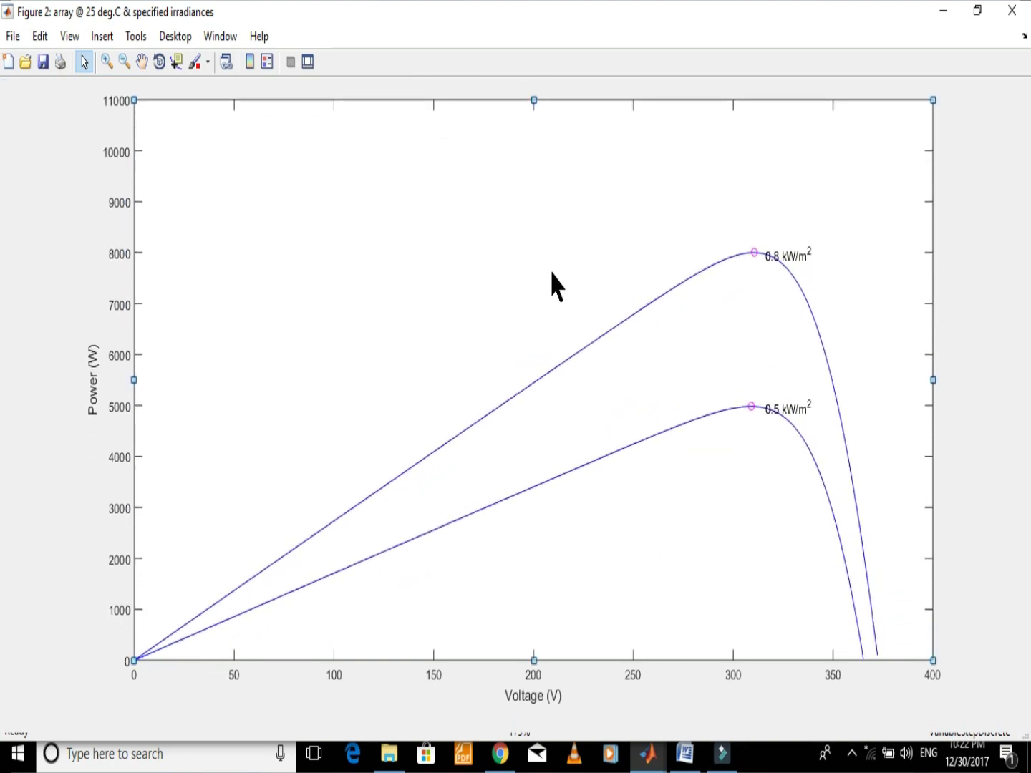
Narrow and then re-widen the P-V axes across Figure 2
left_click_drag(932, 377, 208, 374)
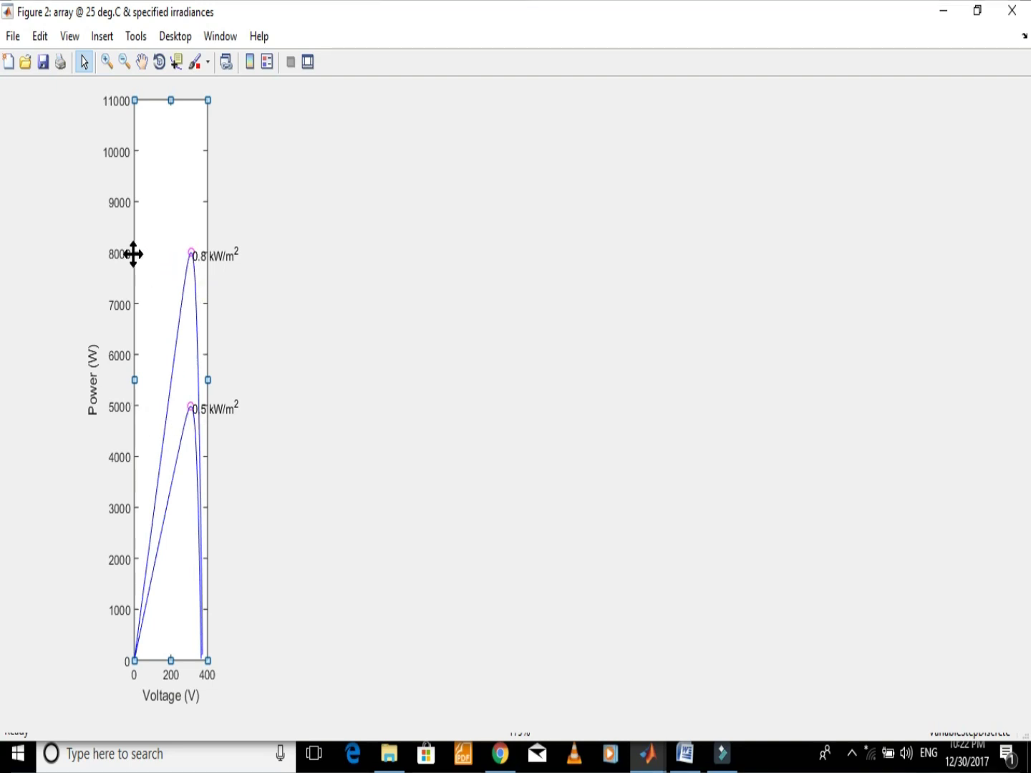
left_click_drag(209, 381, 967, 356)
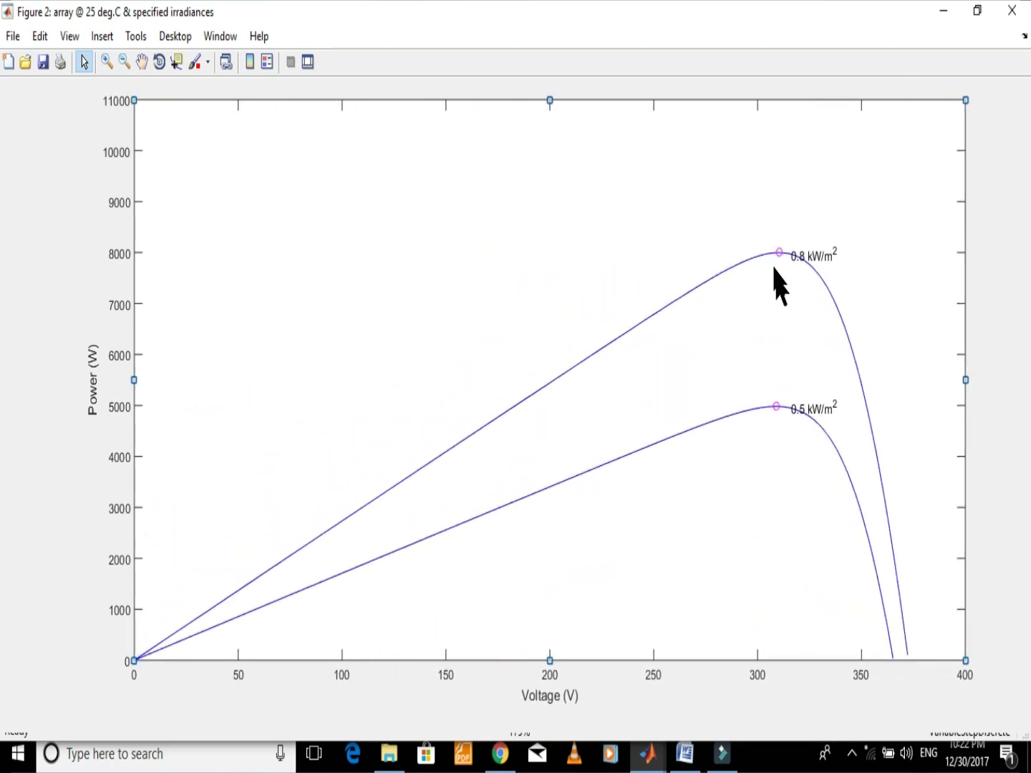
left_click(793, 545)
Return to the P_and_O_MPPT model and set the Irradiance constant to 800 W/m2
mouse_move(647, 760)
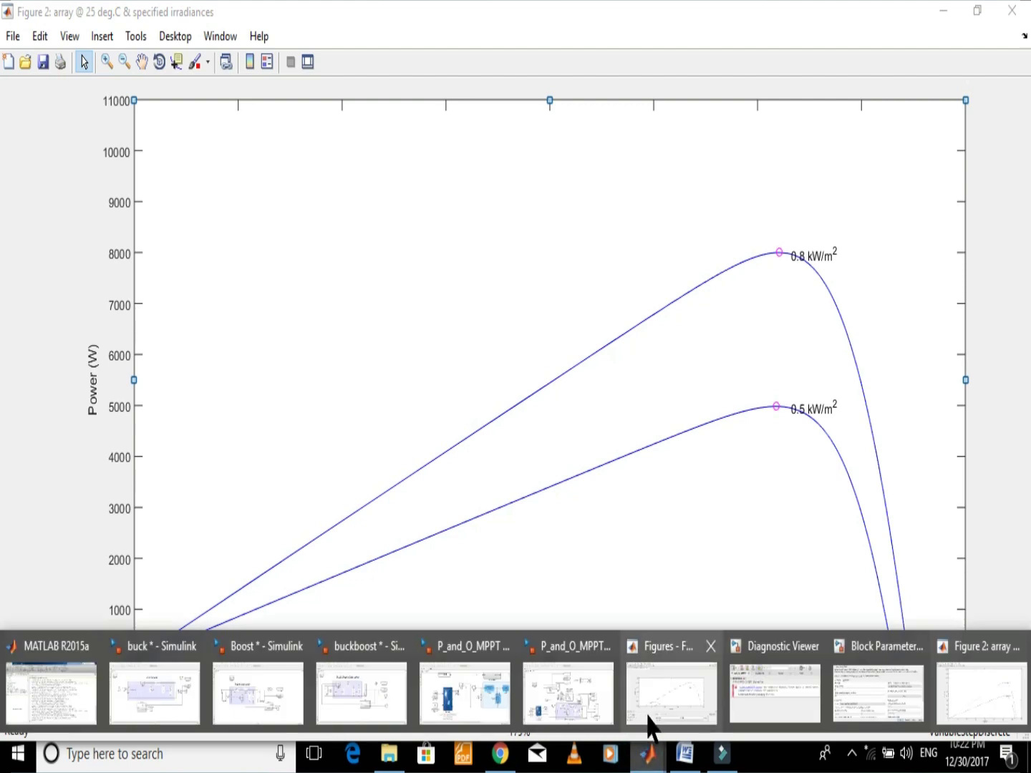
mouse_move(546, 700)
left_click(486, 691)
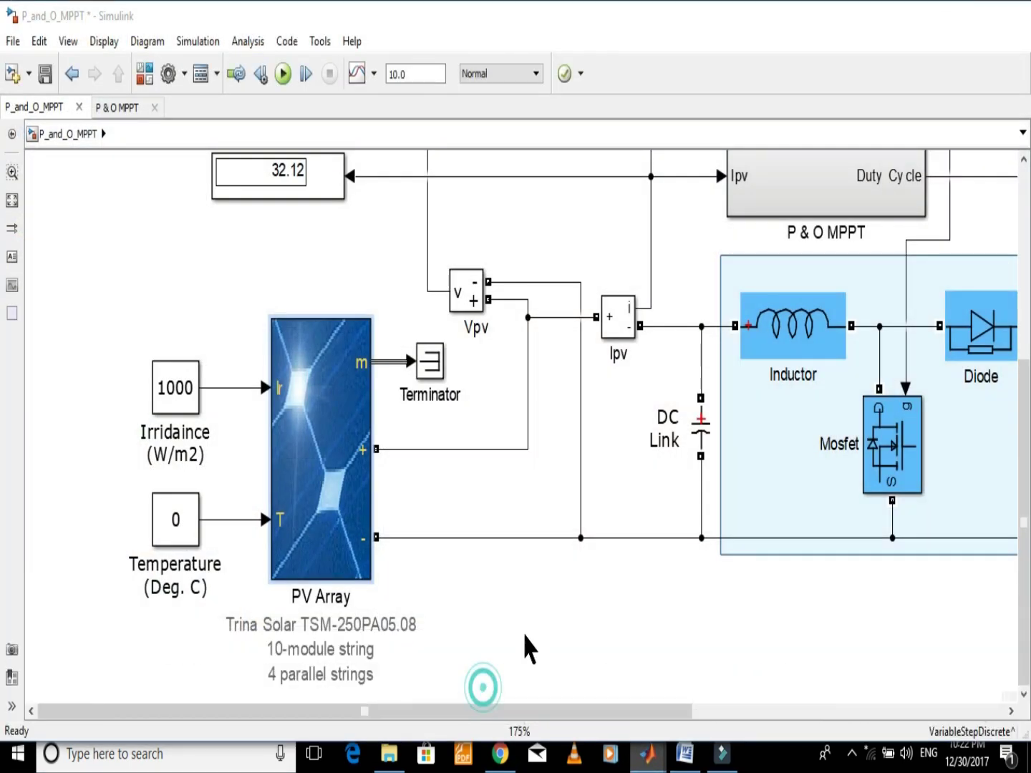
scroll(2, 322, "up", 6)
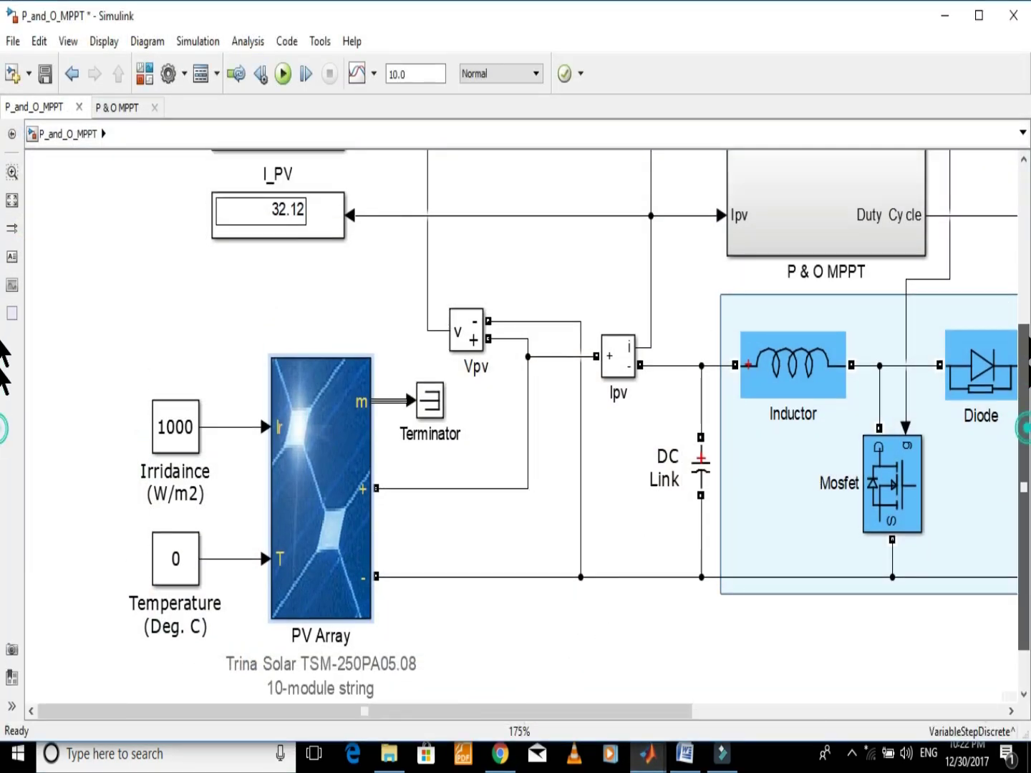
scroll(2, 390, "down", 4)
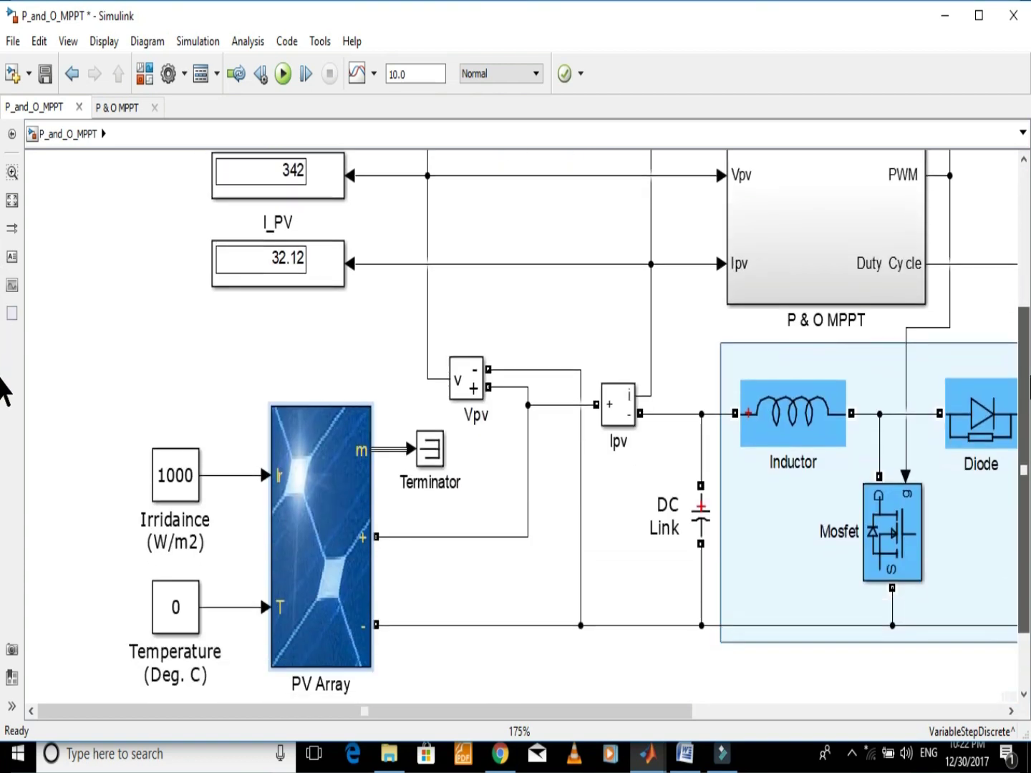
double_click(181, 477)
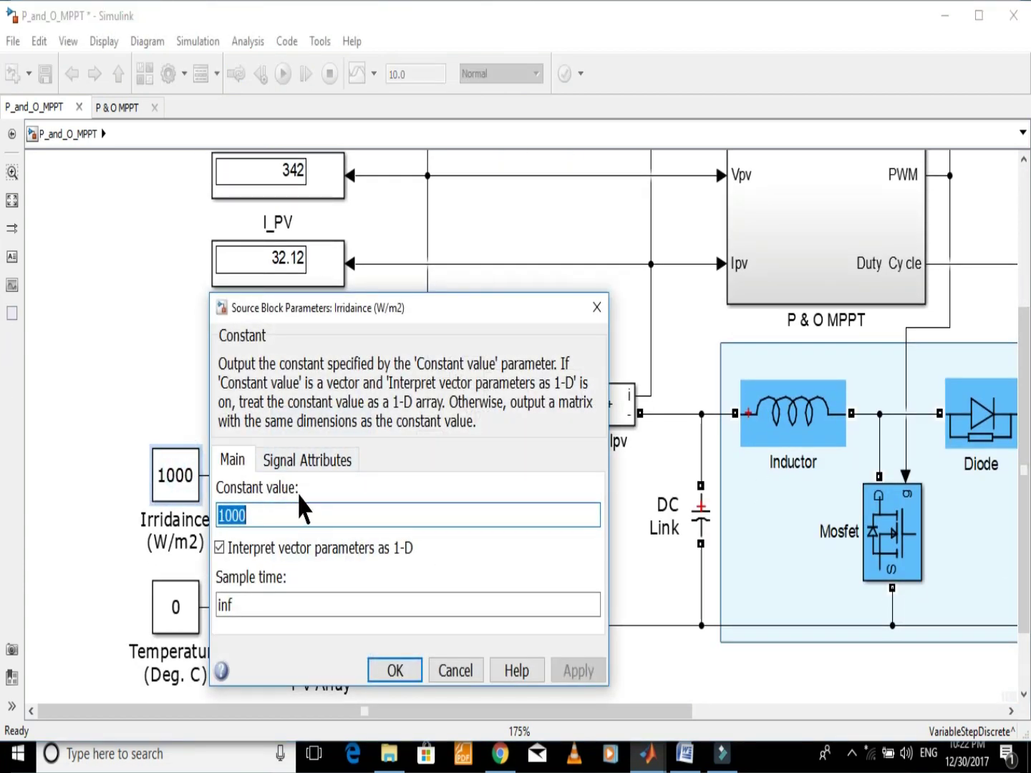
type("800")
left_click(395, 671)
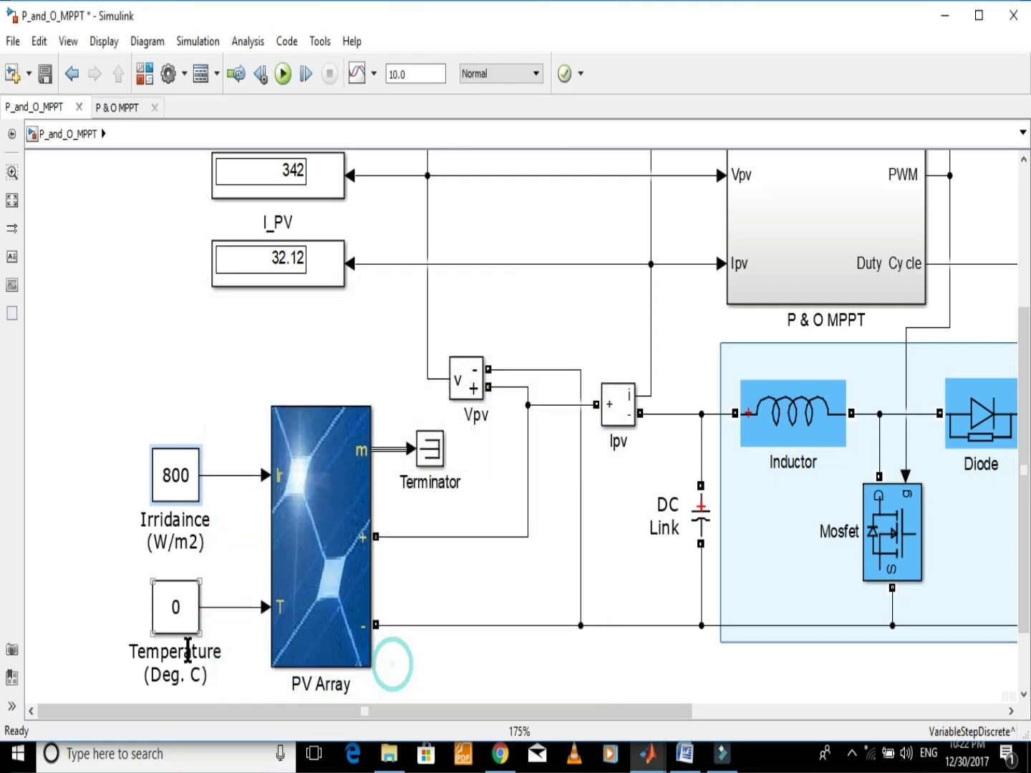
Set Temperature to 25 °C and run, reaching about 8000 W at 310 V
double_click(171, 609)
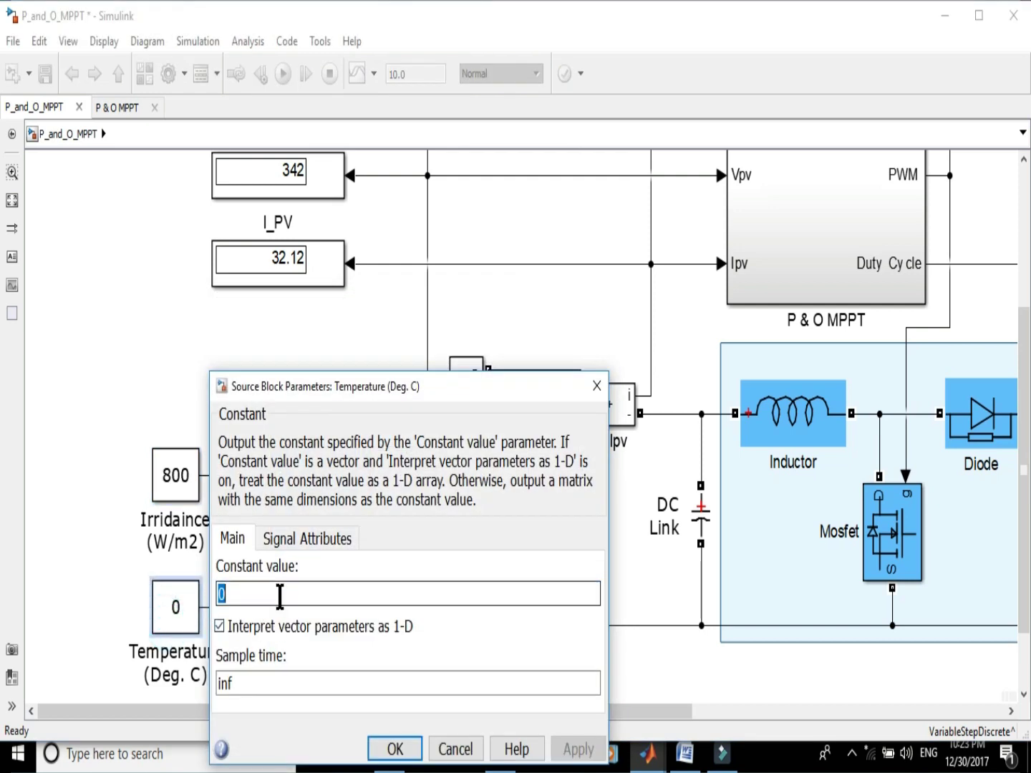
type("25")
left_click(394, 749)
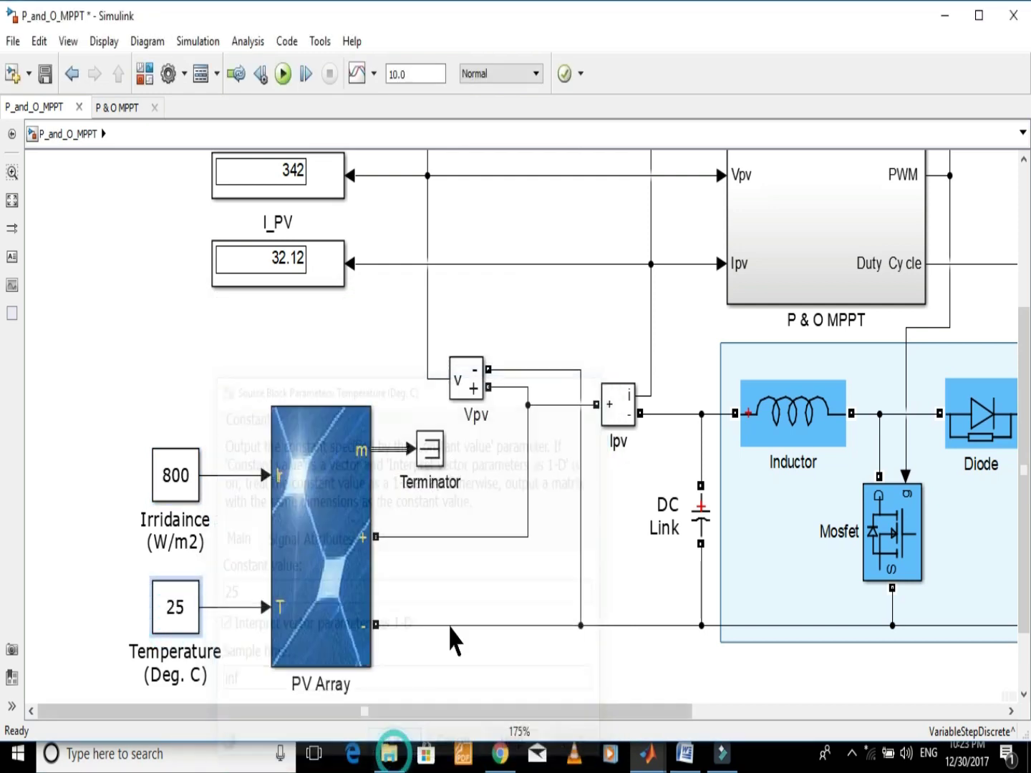
scroll(523, 426, "up", 5)
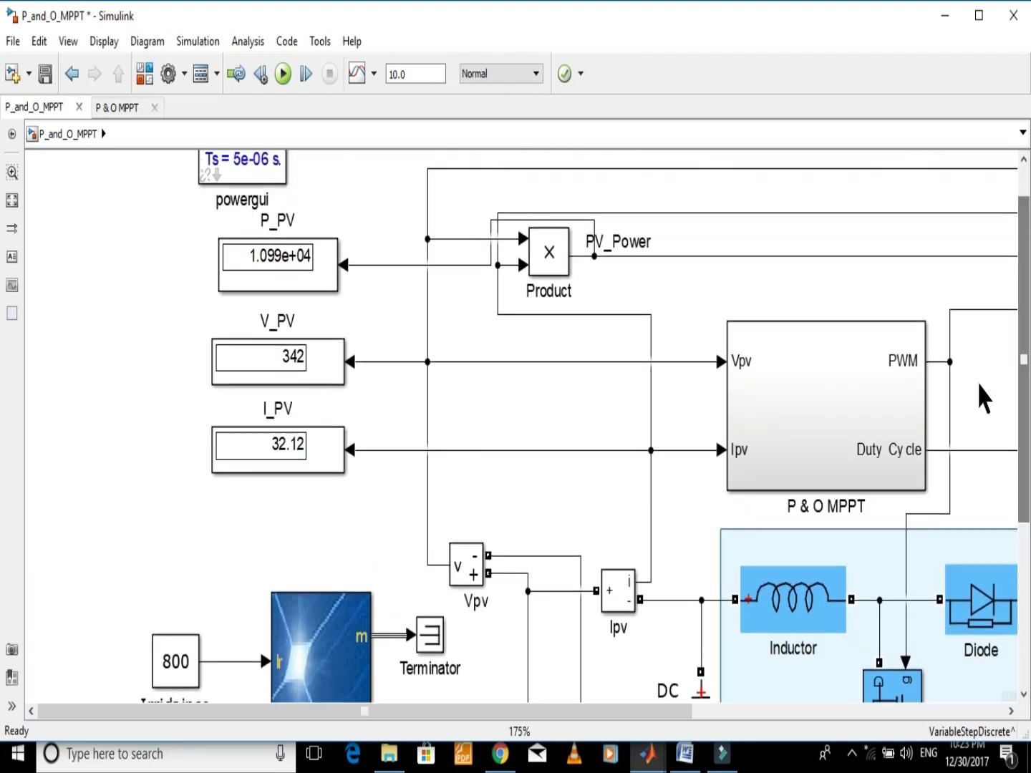
left_click(283, 73)
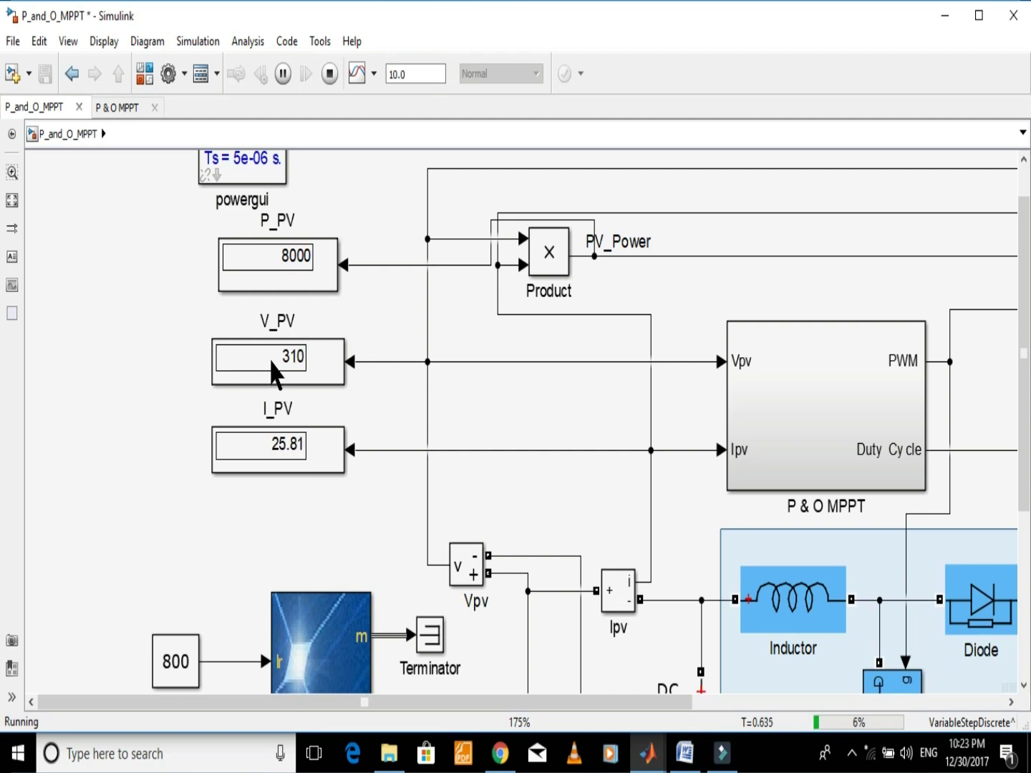
Stop the run and set the Irradiance constant to 500 W/m2
left_click(330, 75)
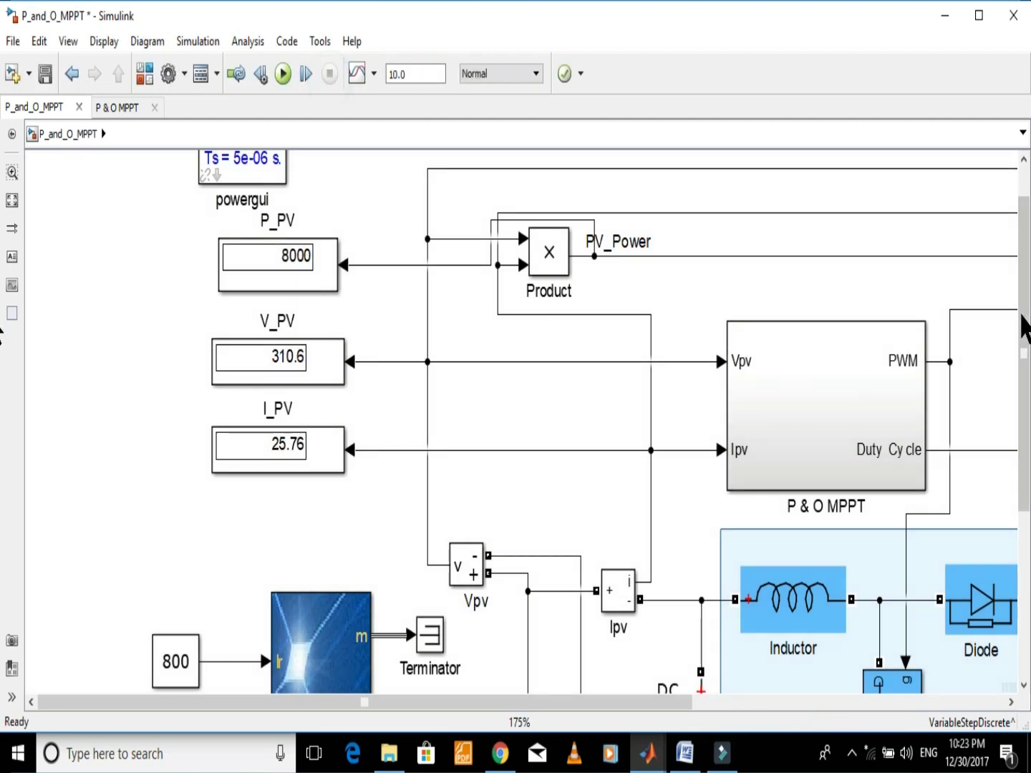
scroll(599, 476, "down", 5)
double_click(174, 401)
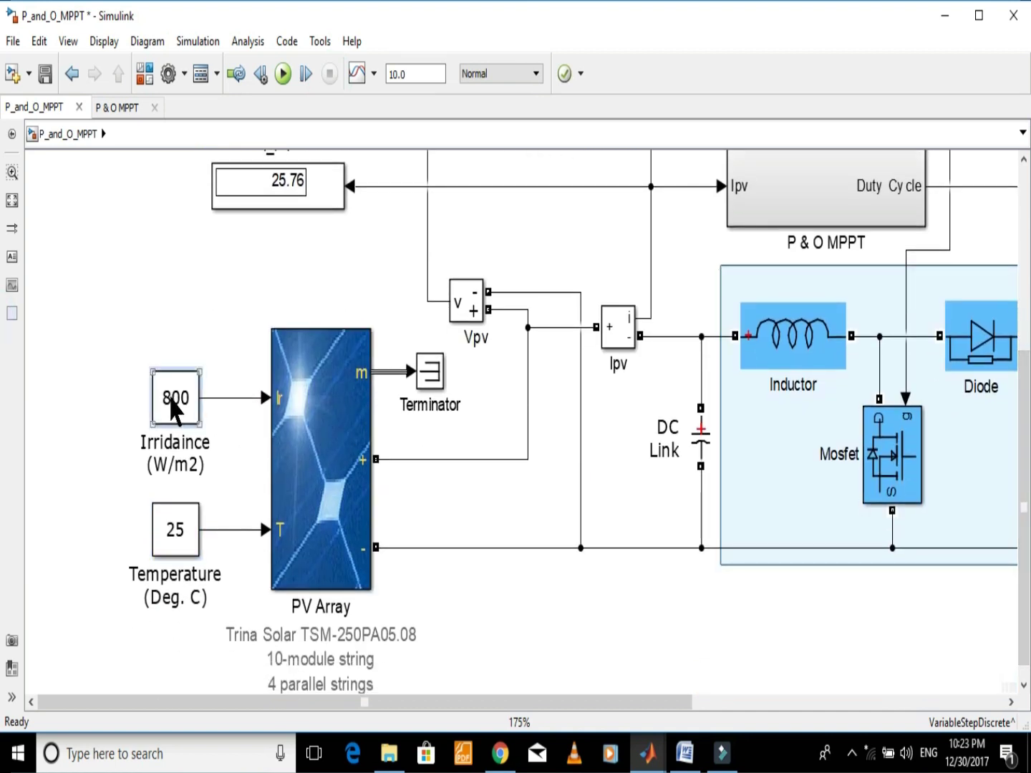
type("500")
left_click(396, 595)
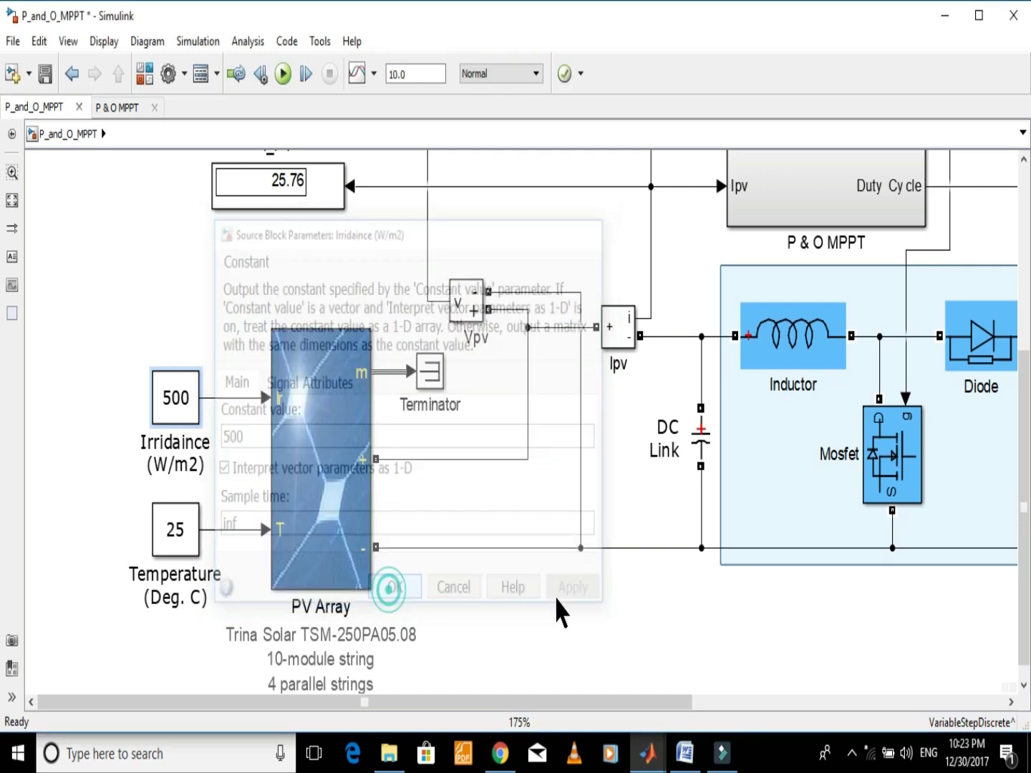
Rerun and stop once PV power settles at 4981 W, 309 V and 16.12 A
scroll(1023, 487, "up", 5)
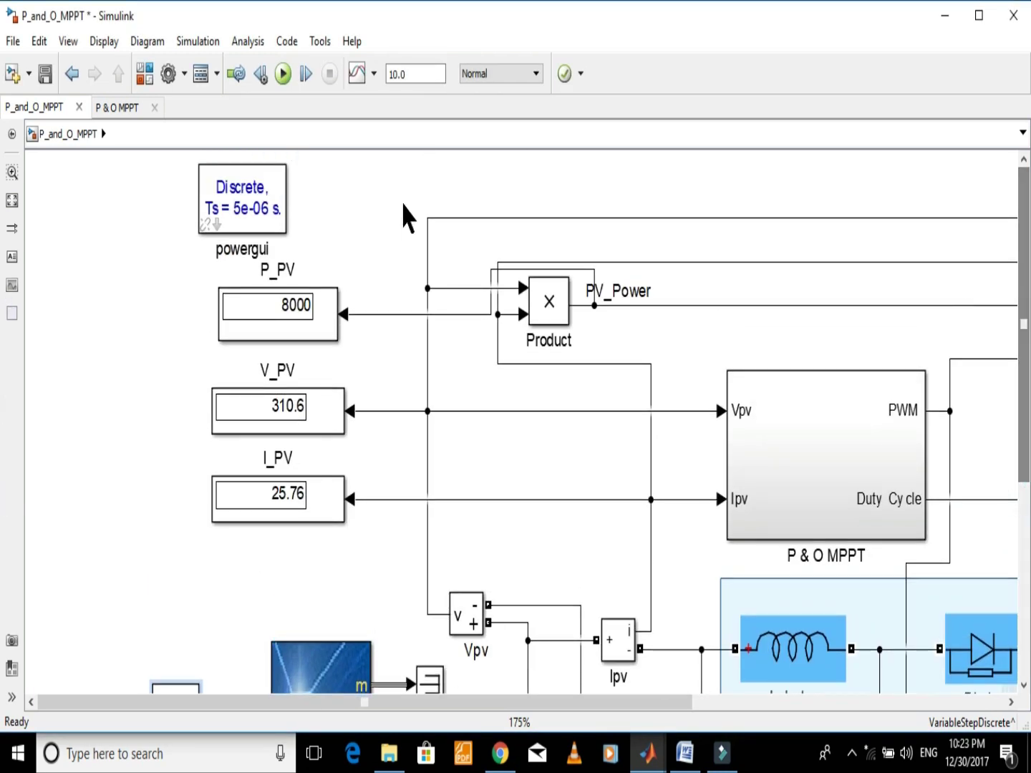
left_click(283, 74)
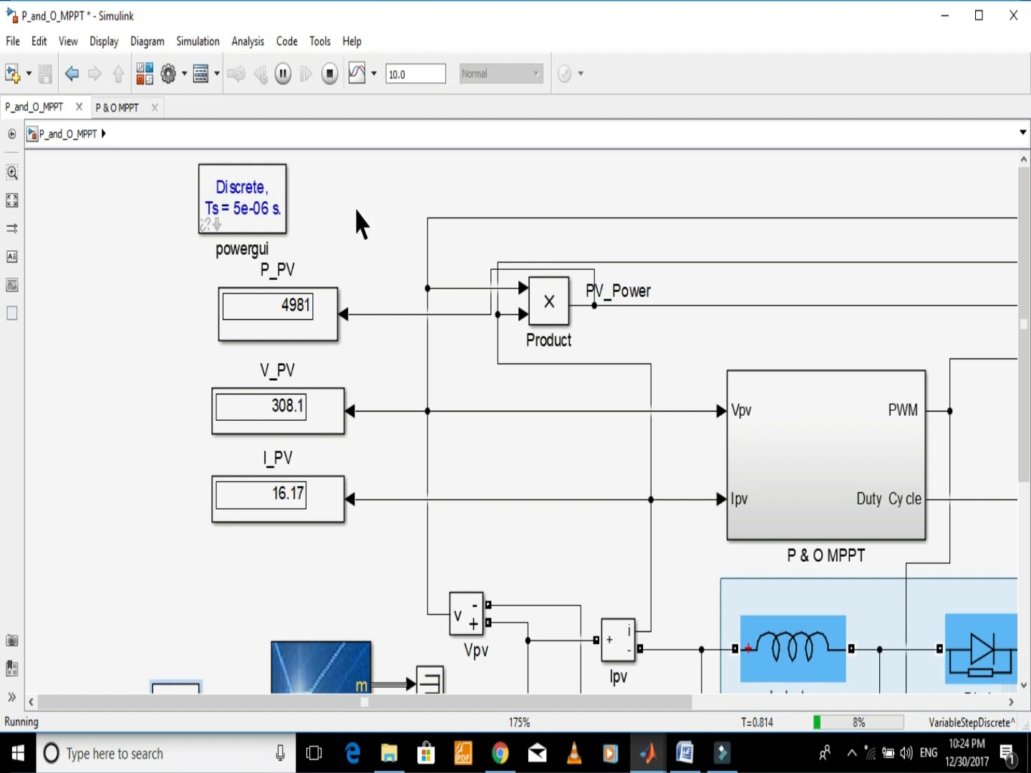
left_click(330, 74)
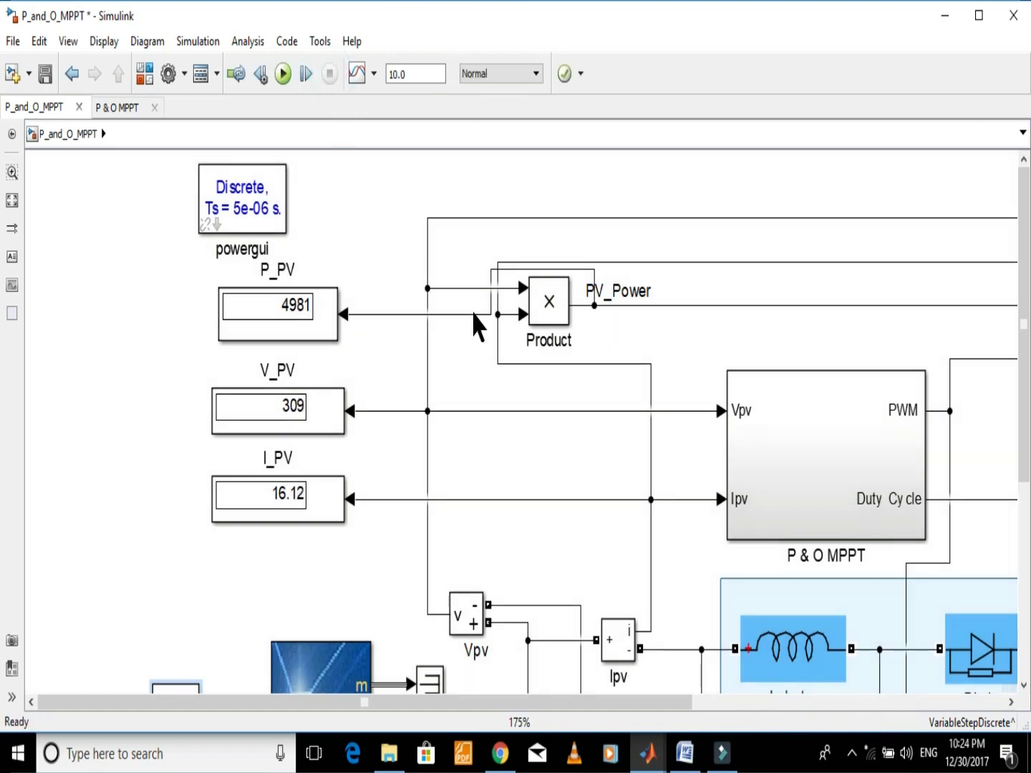
Look inside the P & O MPPT subsystem, then return to the P_and_O_MPPT top level
left_click(877, 450)
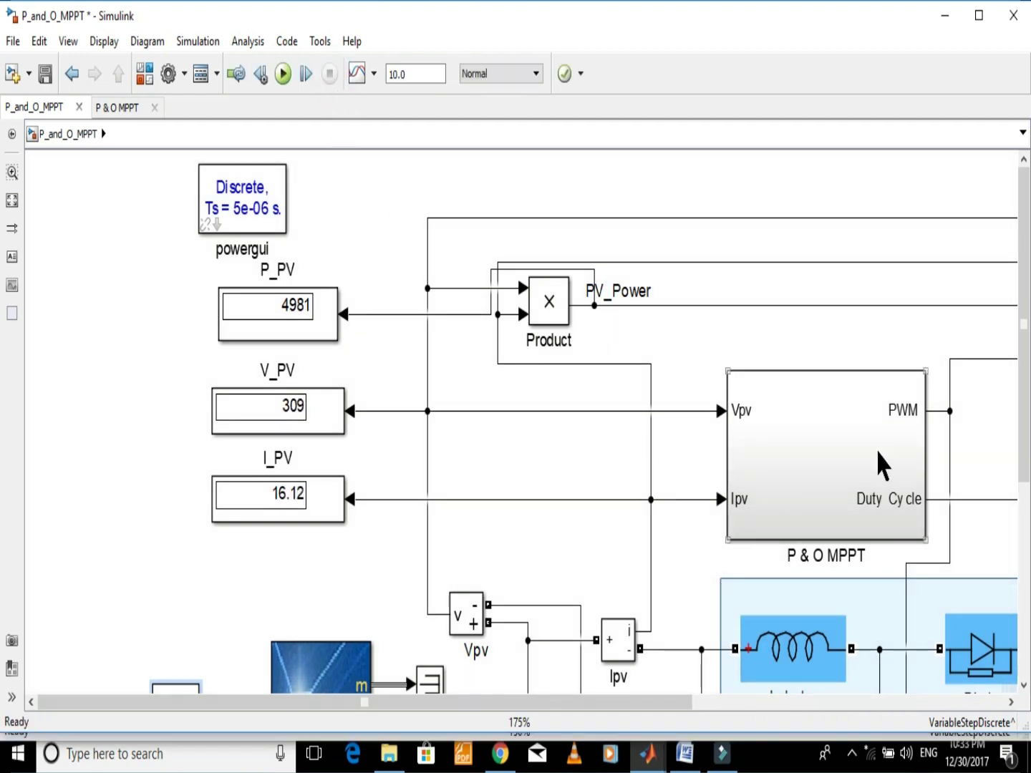
double_click(825, 431)
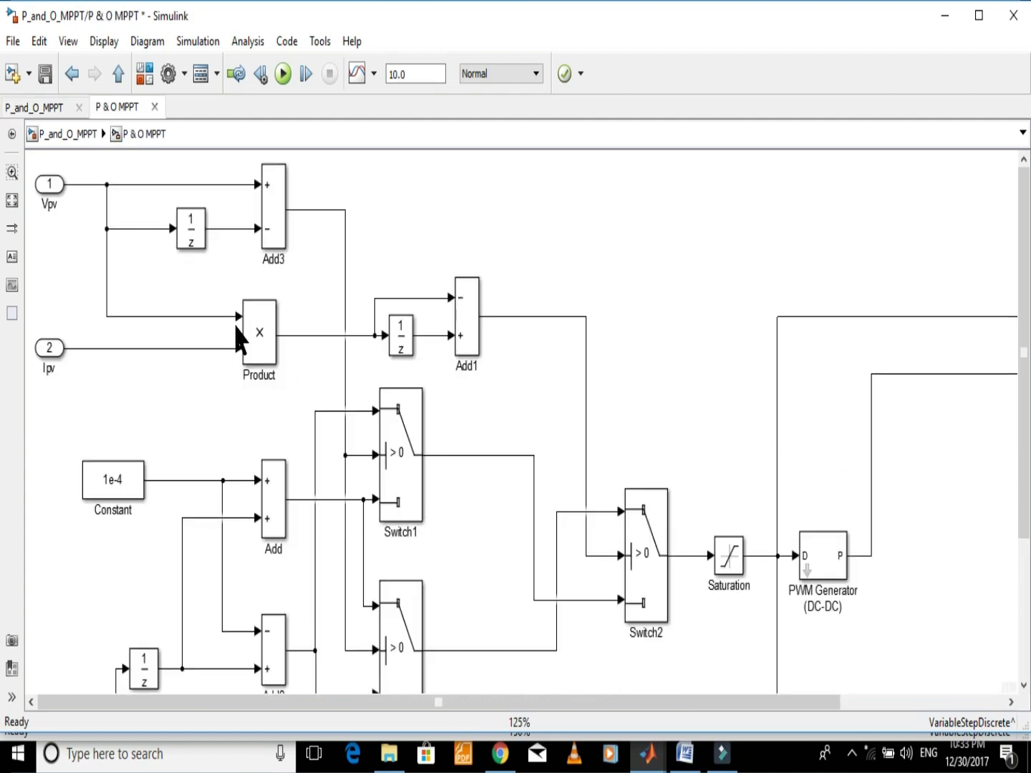
left_click_drag(1024, 247, 1024, 316)
scroll(859, 198, "up", 3)
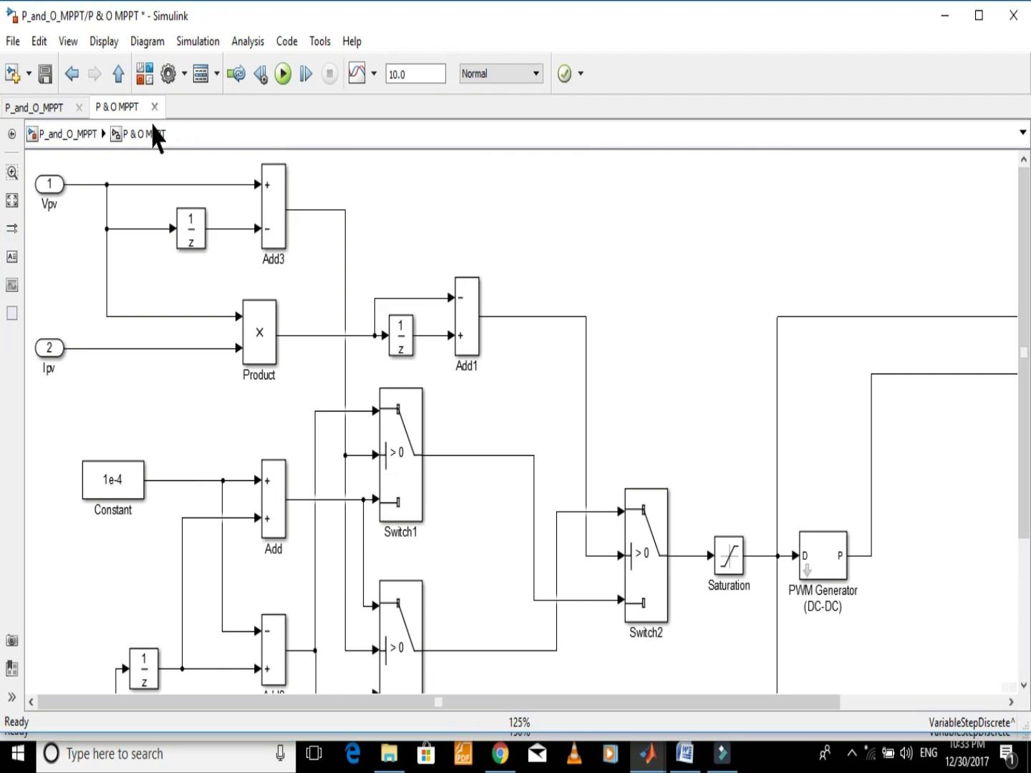
left_click(84, 136)
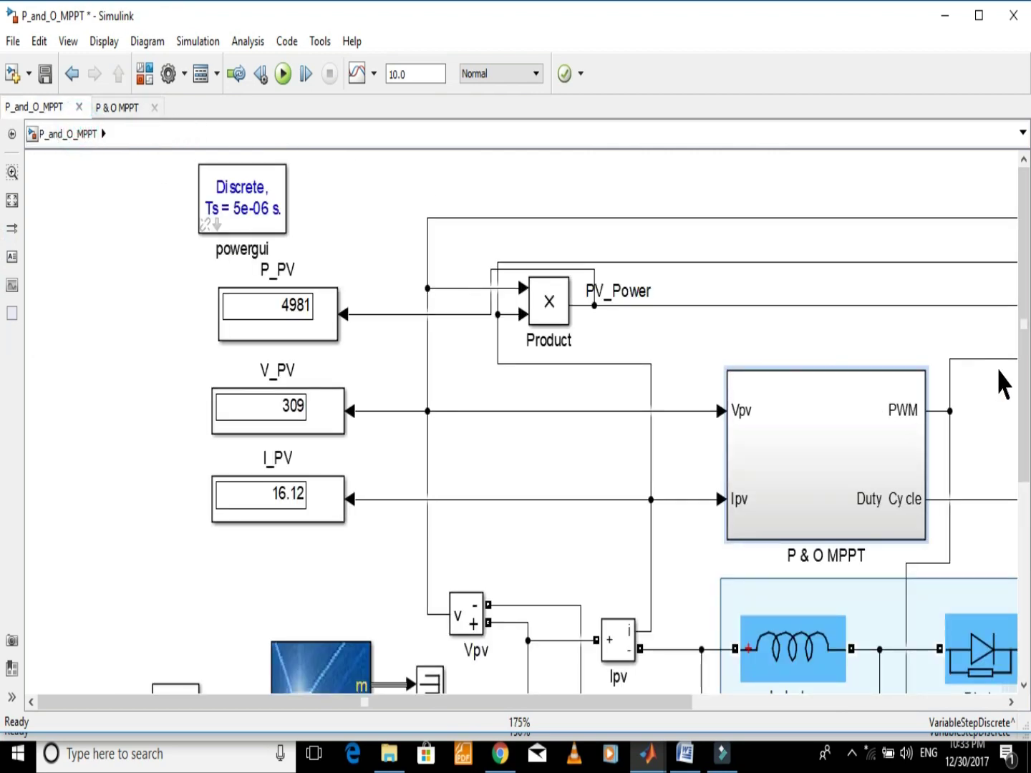
Zoom out to inspect the boost converter and its RL load (0.1499 duty, 591.9 V)
scroll(683, 394, "down", 2)
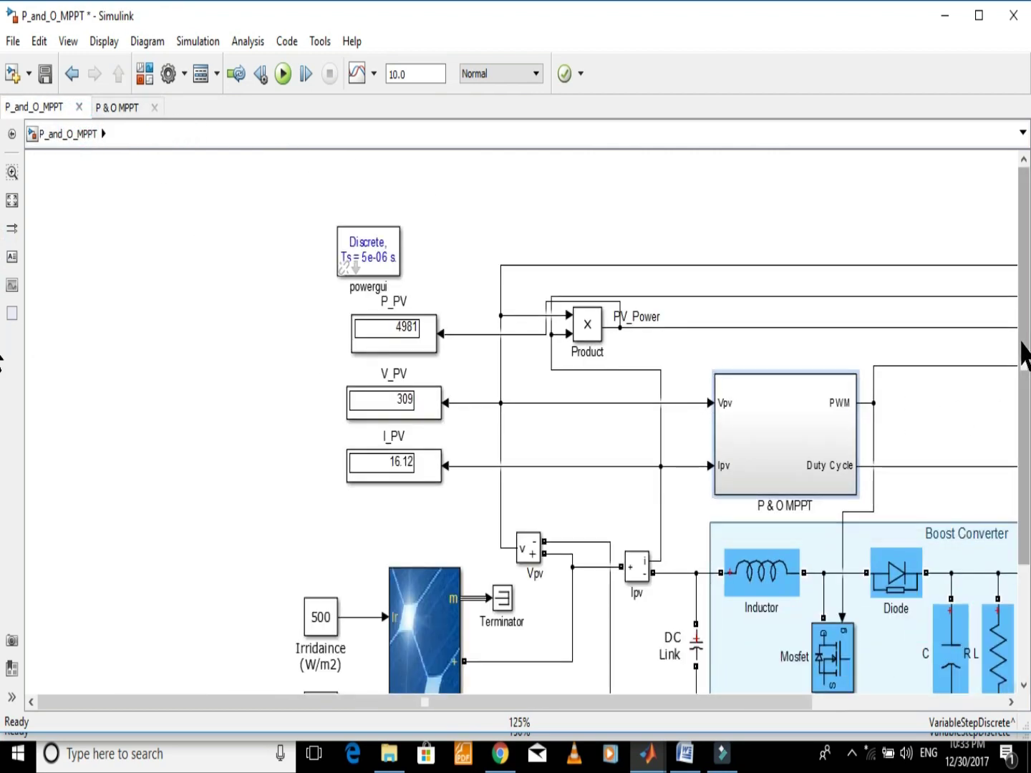
left_click_drag(1021, 345, 1029, 530)
left_click_drag(516, 705, 720, 697)
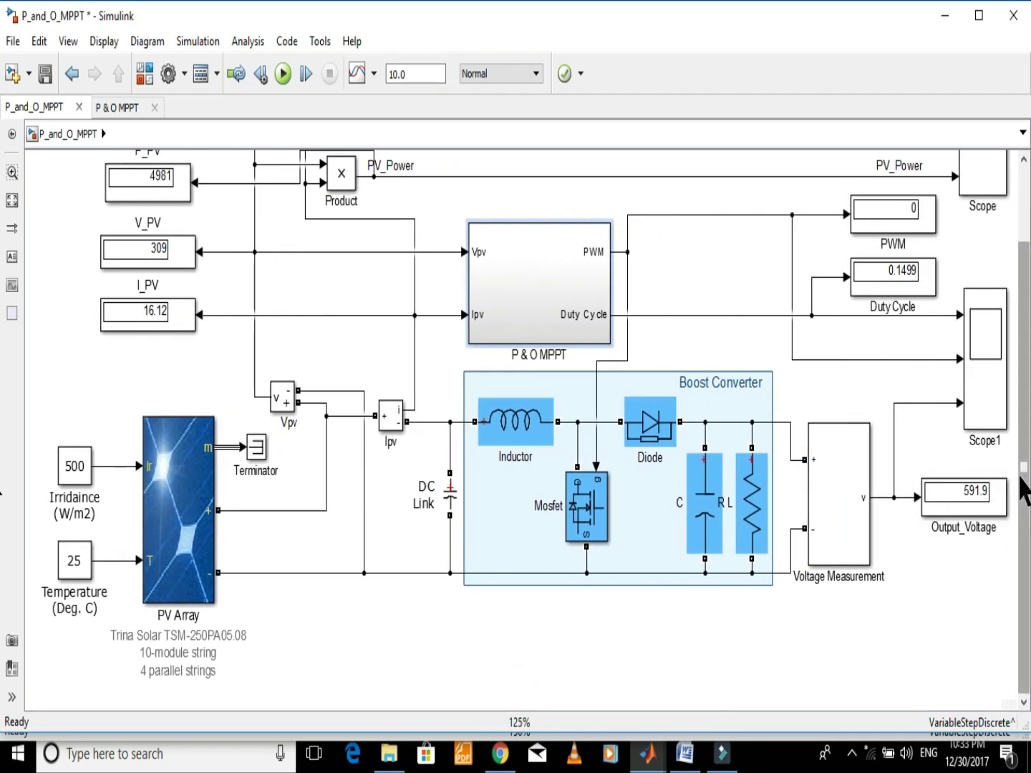
left_click(760, 475)
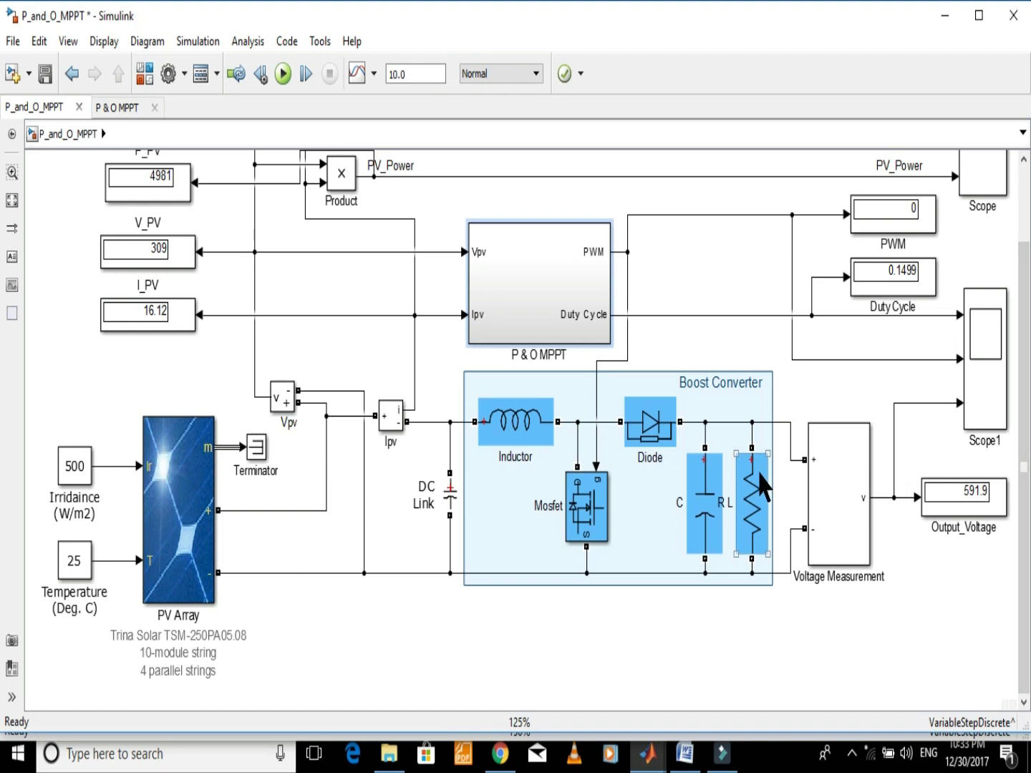
scroll(761, 487, "down", 1)
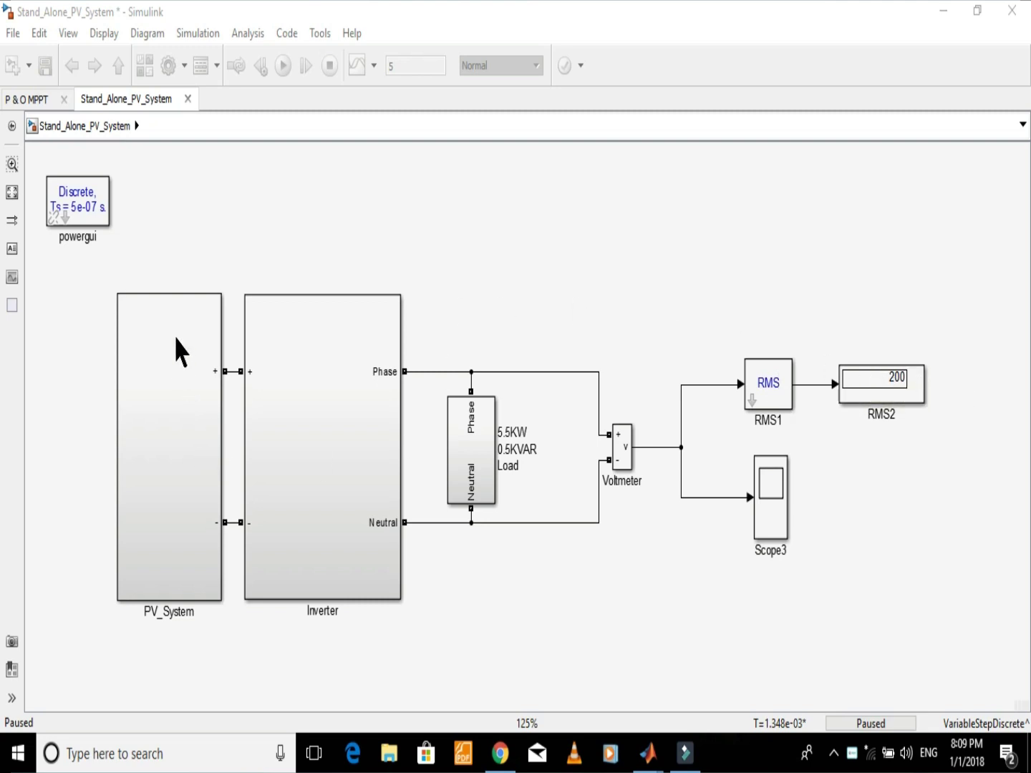
Inspect the PV_System and Inverter subsystems, returning to the top-level diagram after each
double_click(175, 431)
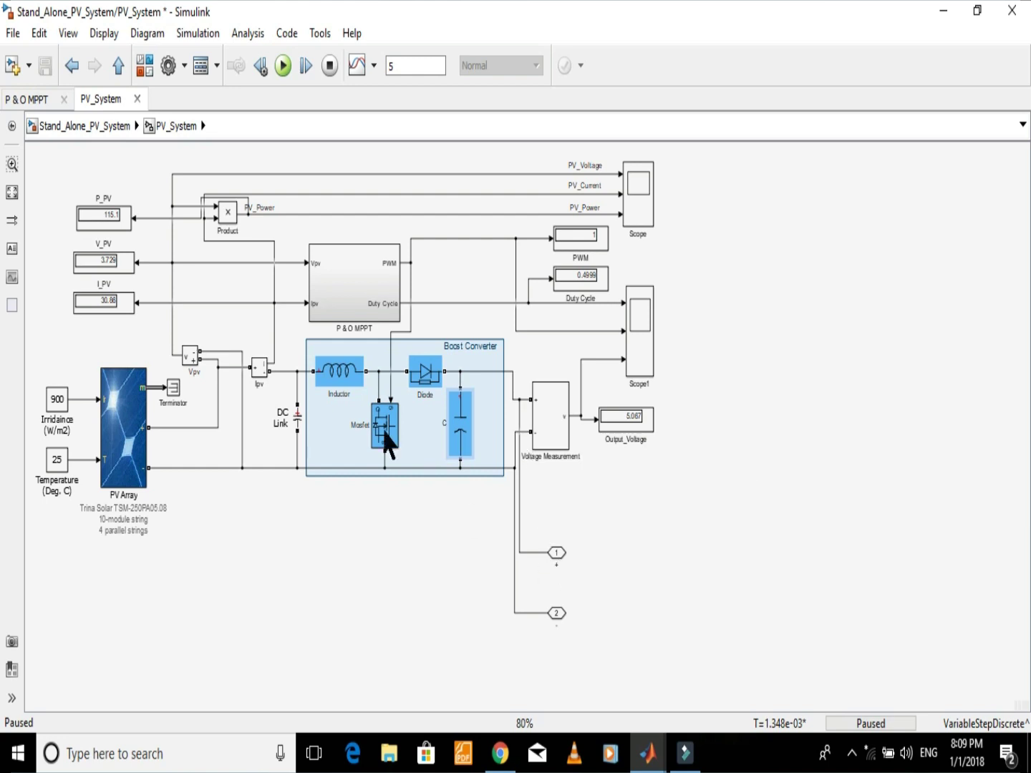
left_click(121, 126)
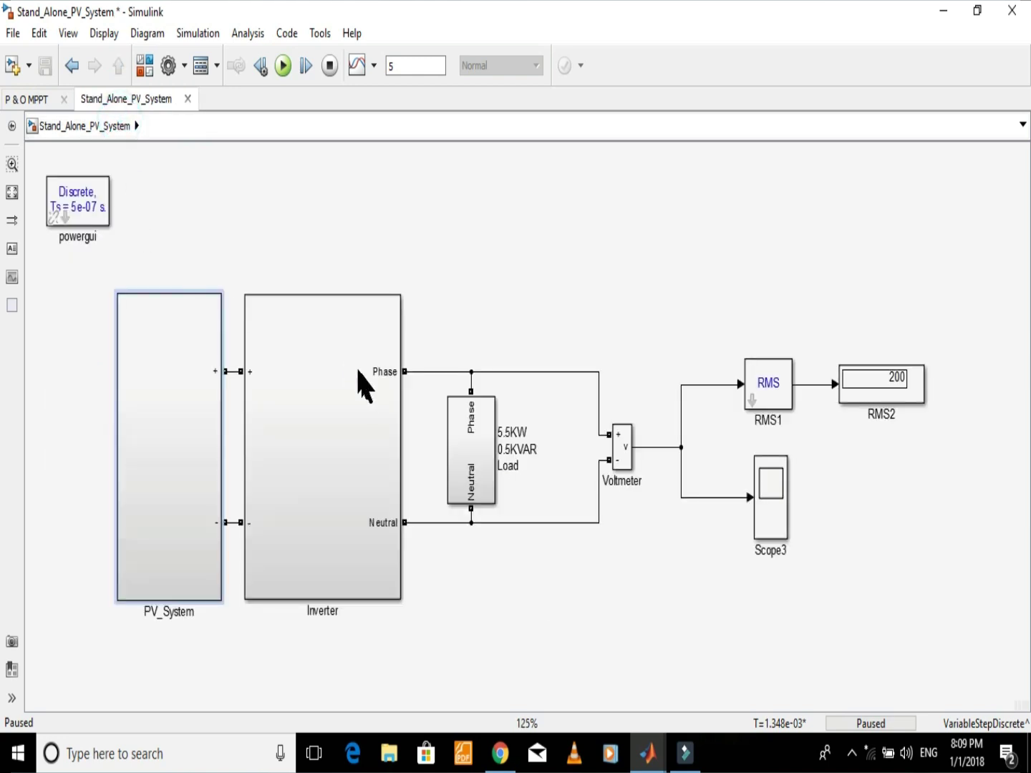
left_click(287, 382)
double_click(287, 382)
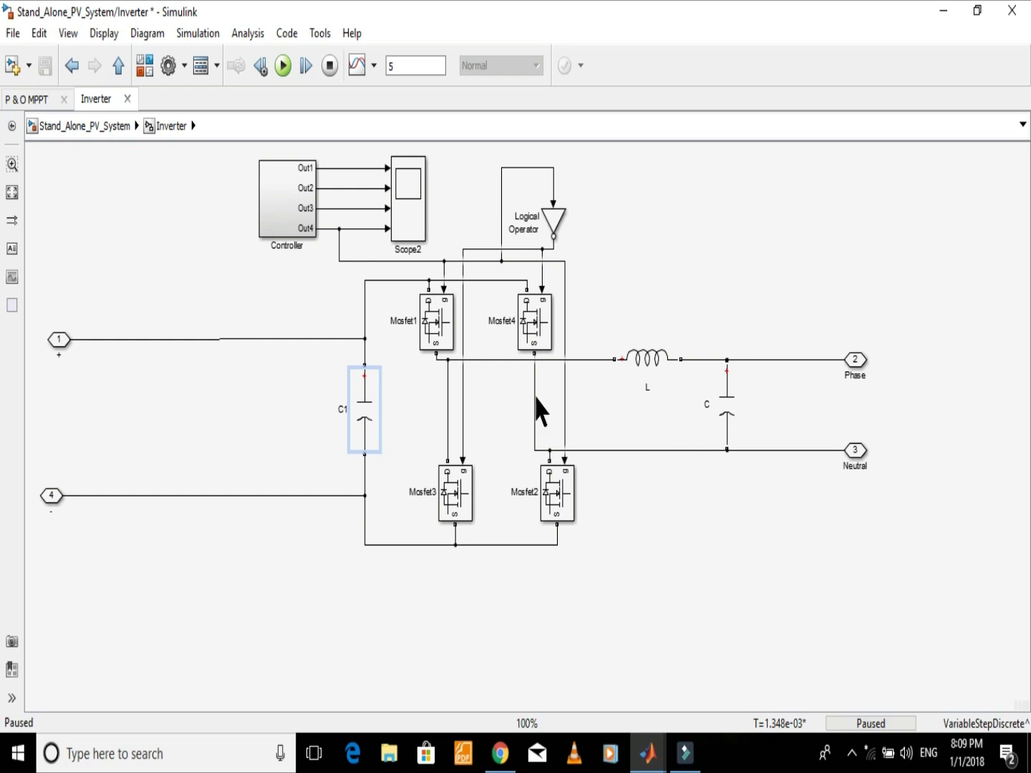
left_click(87, 133)
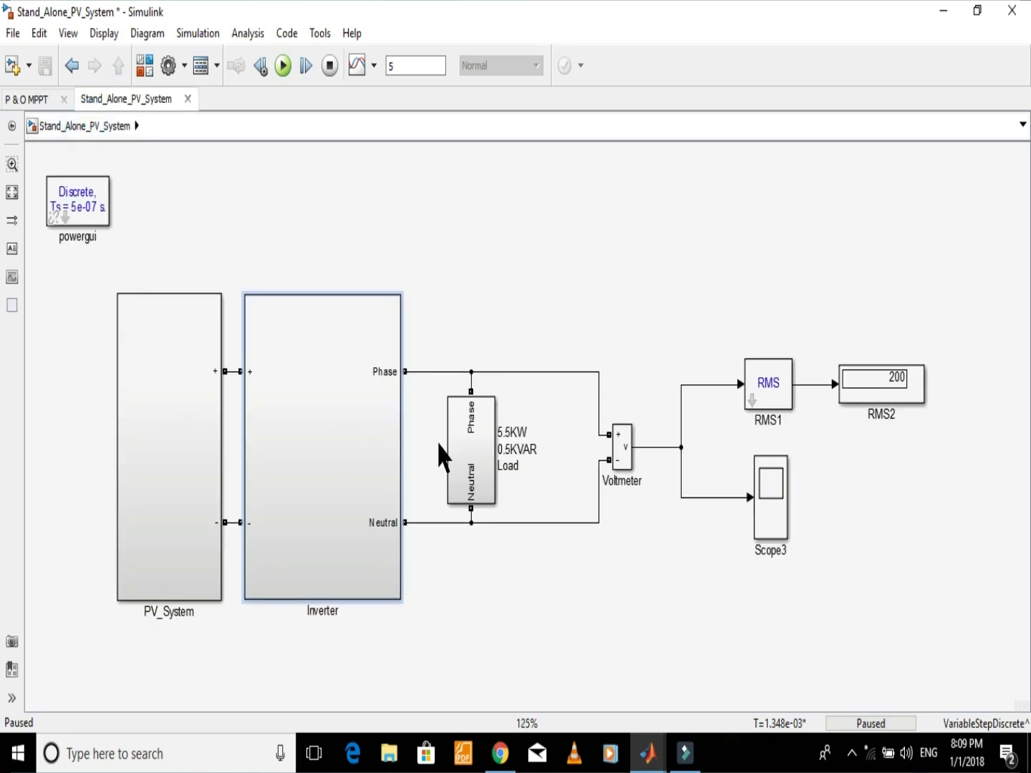
Check the Load's series RLC settings (220 V, 50 Hz, 5.5e3 W, 500 var), then return to top level
left_click(476, 441)
double_click(475, 441)
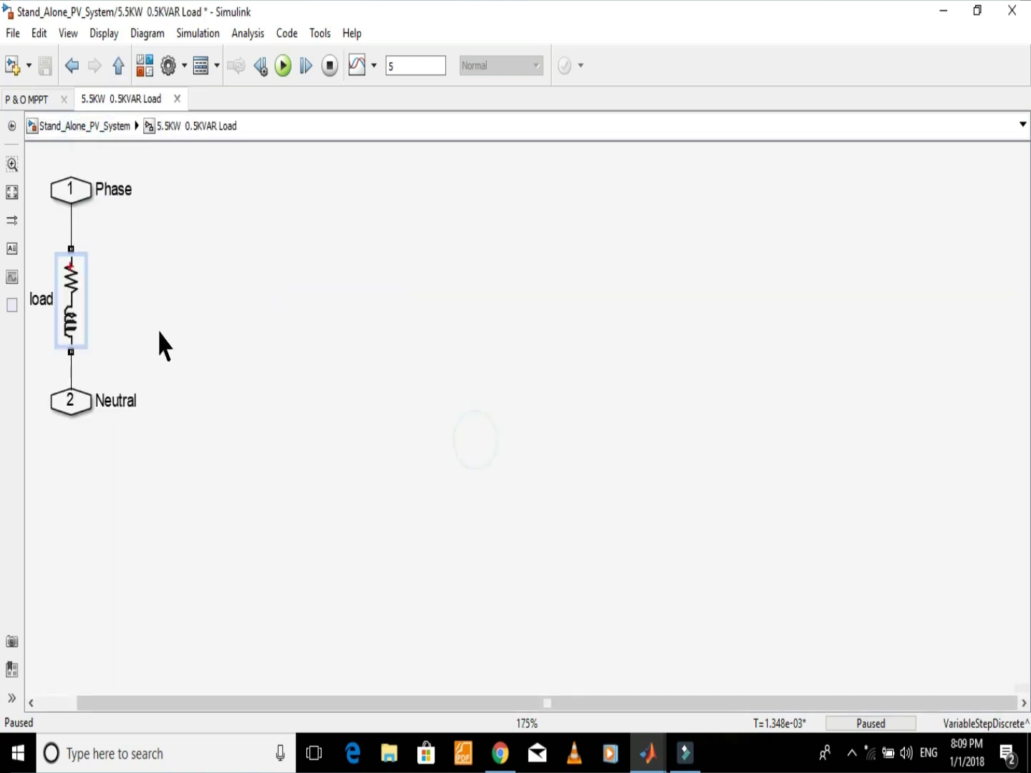
double_click(76, 287)
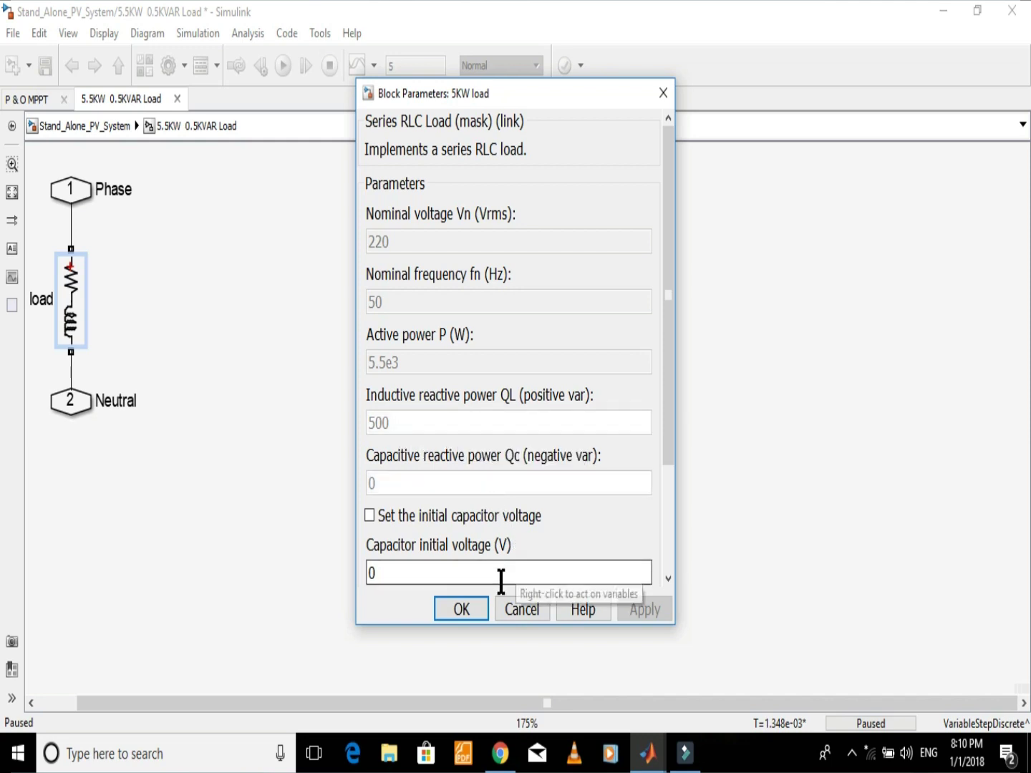
left_click(462, 615)
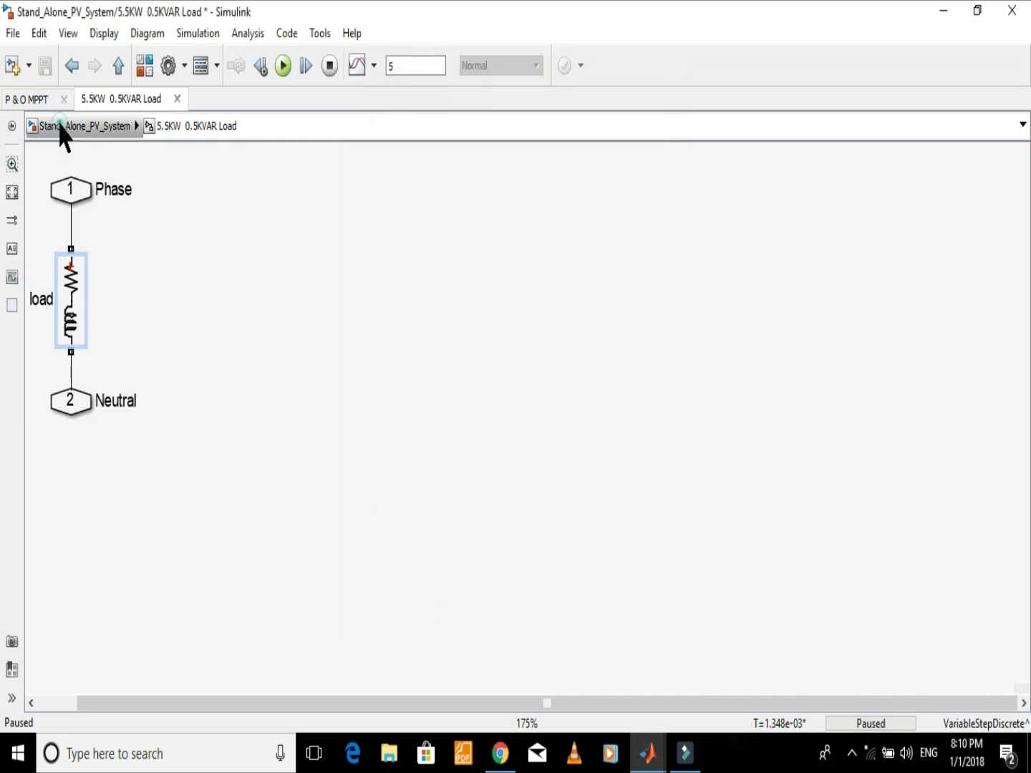
left_click(61, 126)
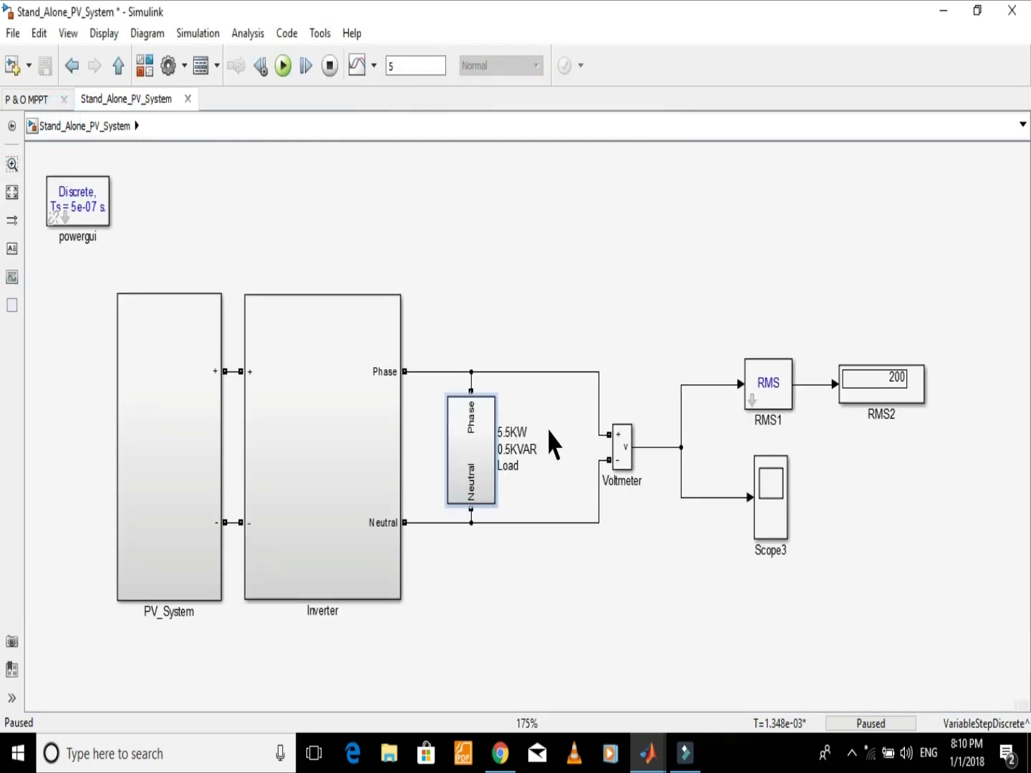
Resume the simulation and open Scope3 showing the roughly ±310 V load-voltage sine wave
left_click(285, 68)
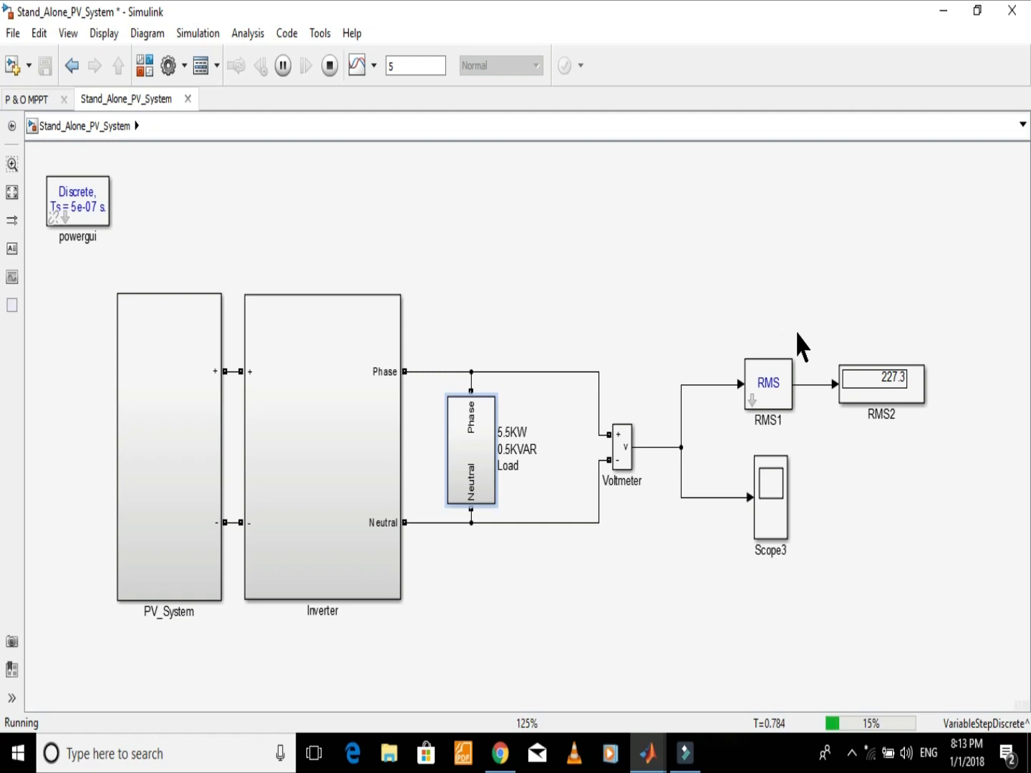
scroll(799, 332, "up", 2)
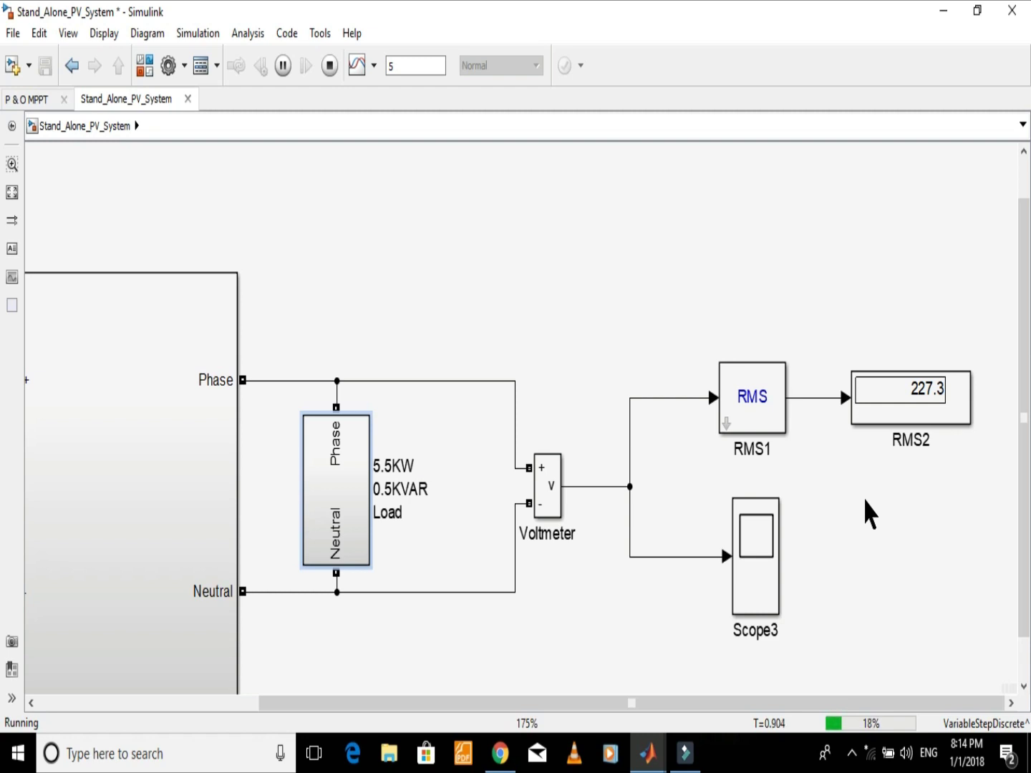
double_click(760, 550)
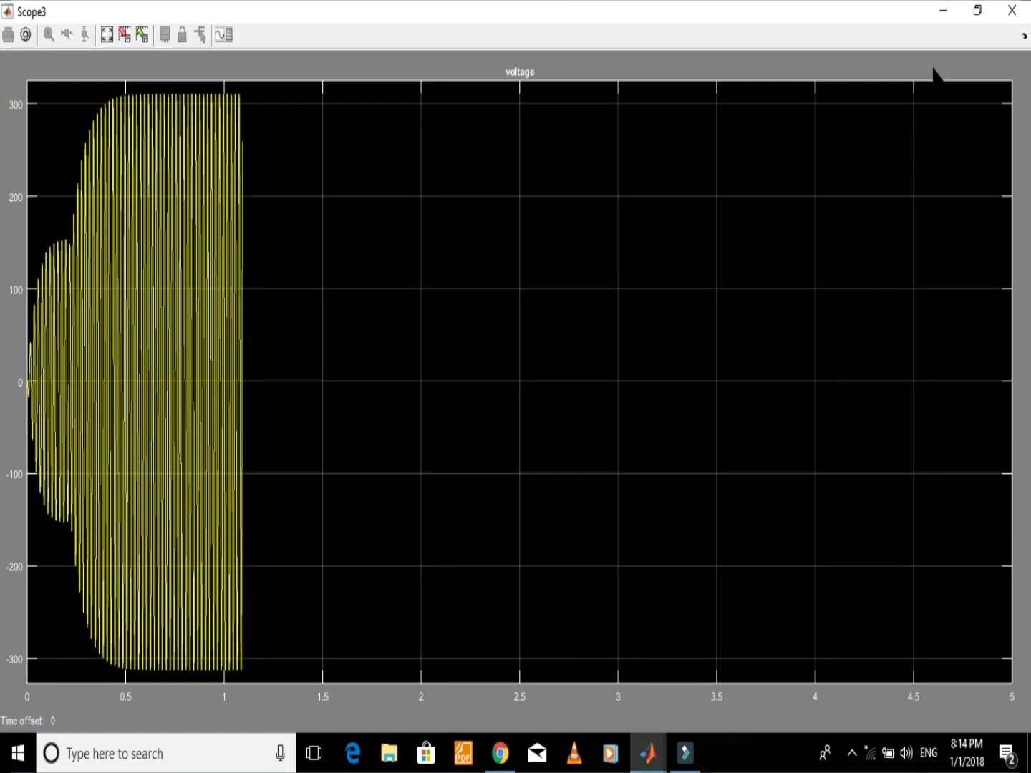
Stop the simulation and zoom Scope3's time axis to about 0.81–0.90 s to view individual cycles
left_click(945, 13)
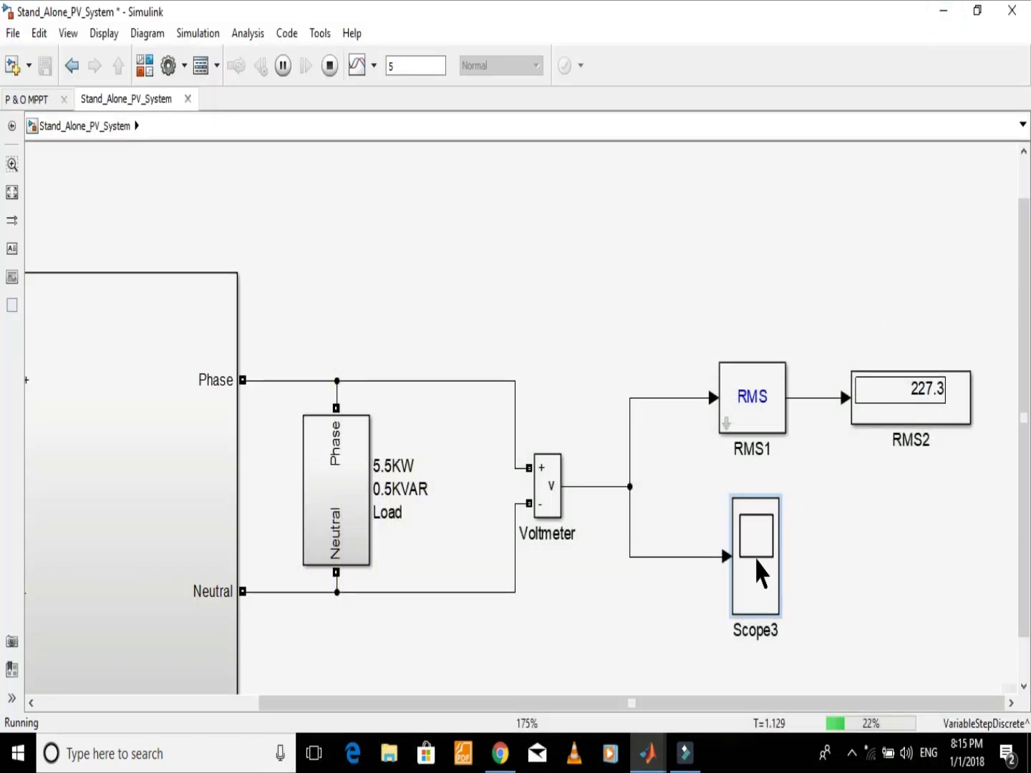
left_click(330, 66)
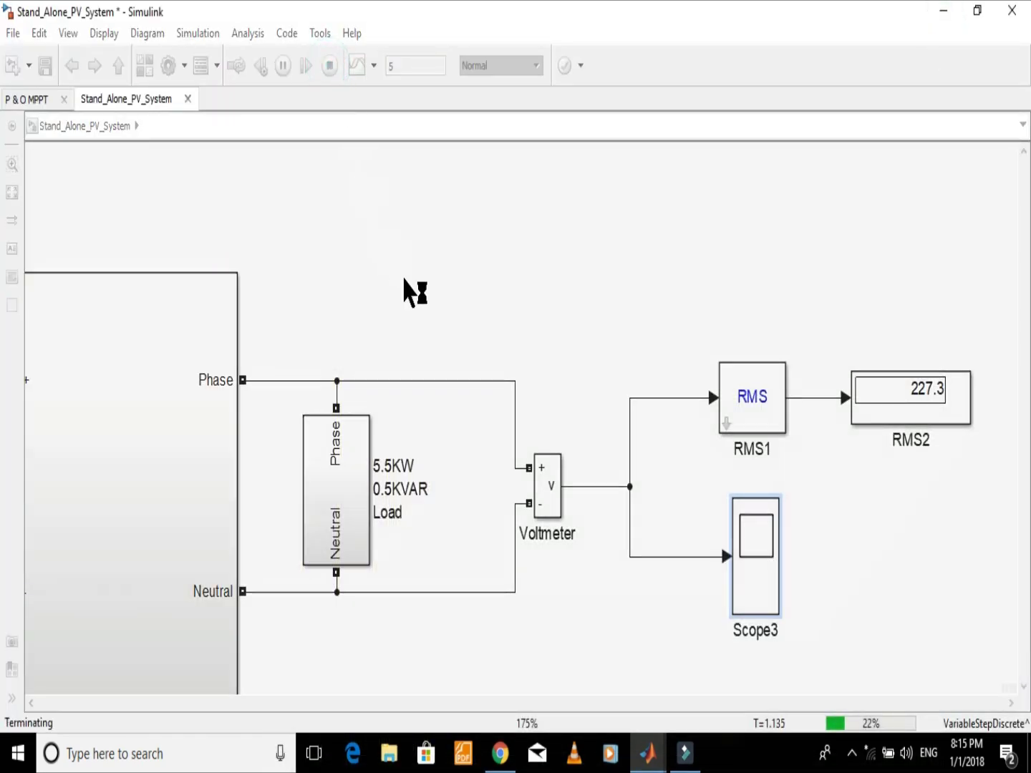
double_click(764, 559)
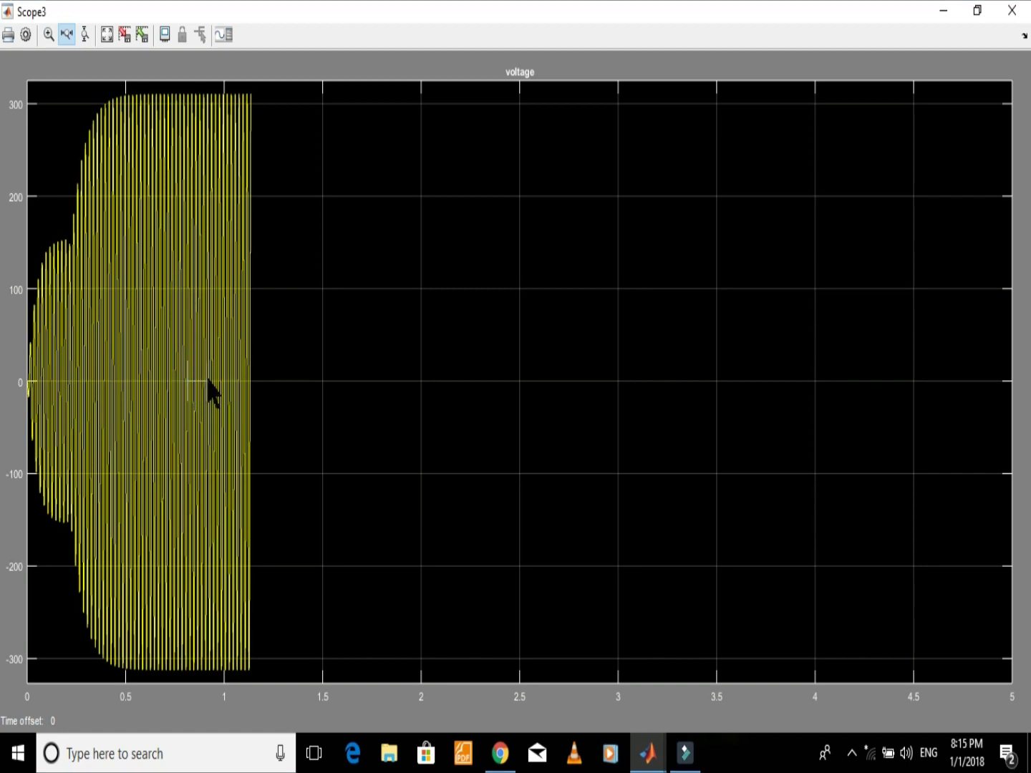
left_click_drag(205, 391, 187, 391)
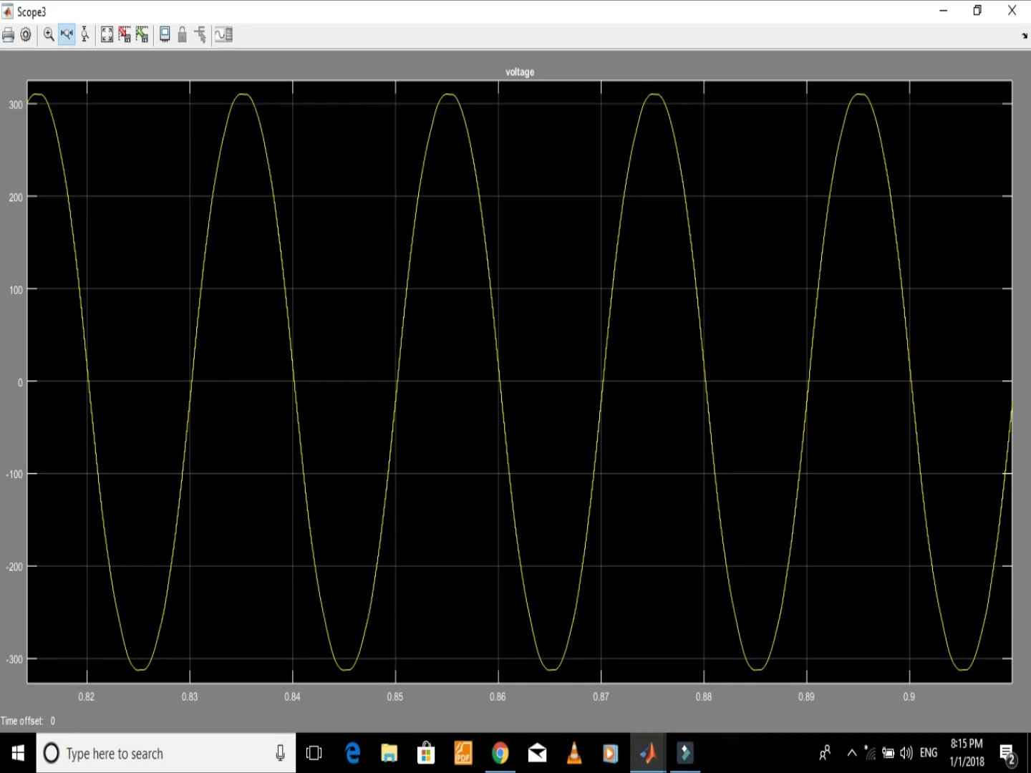
left_click(944, 10)
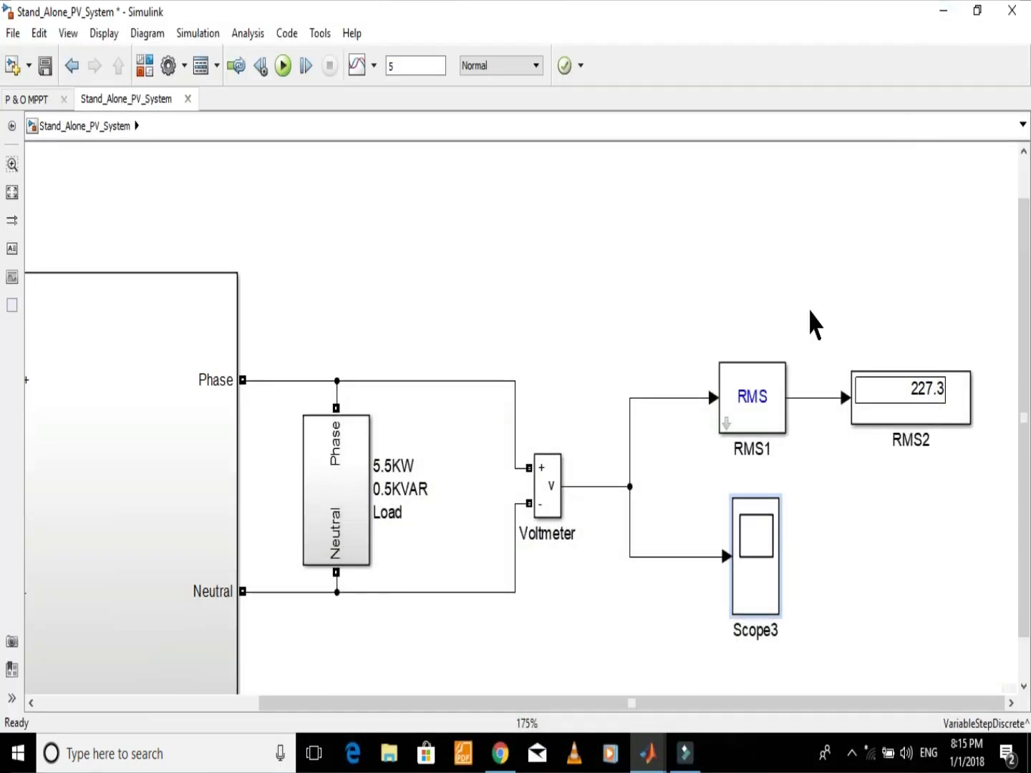
left_click_drag(652, 704, 188, 705)
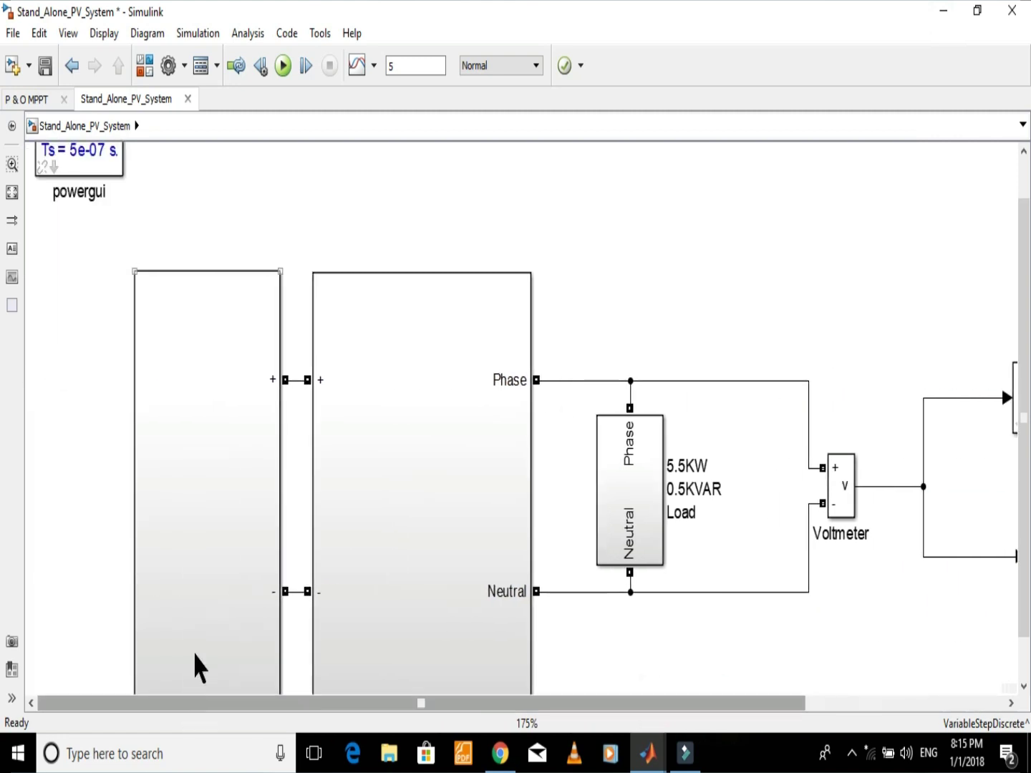
Compute the powergui FFT of the ScopeData3 voltage from 0.9 s with a 50 Hz fundamental
double_click(104, 161)
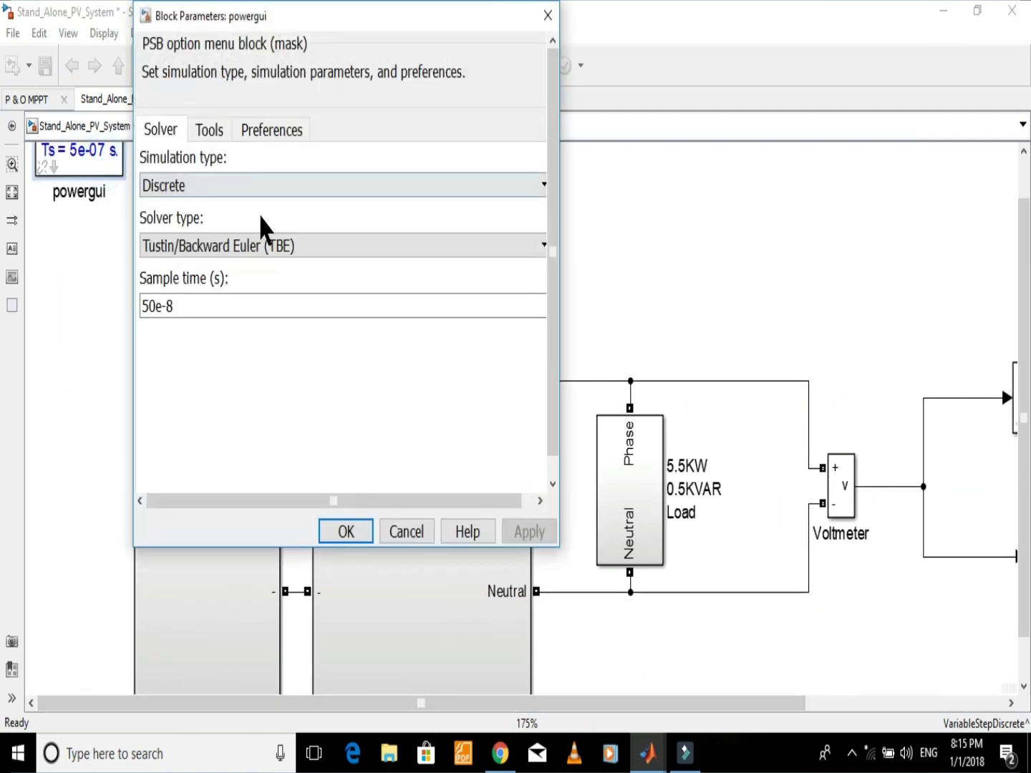
left_click(209, 131)
scroll(429, 258, "down", 2)
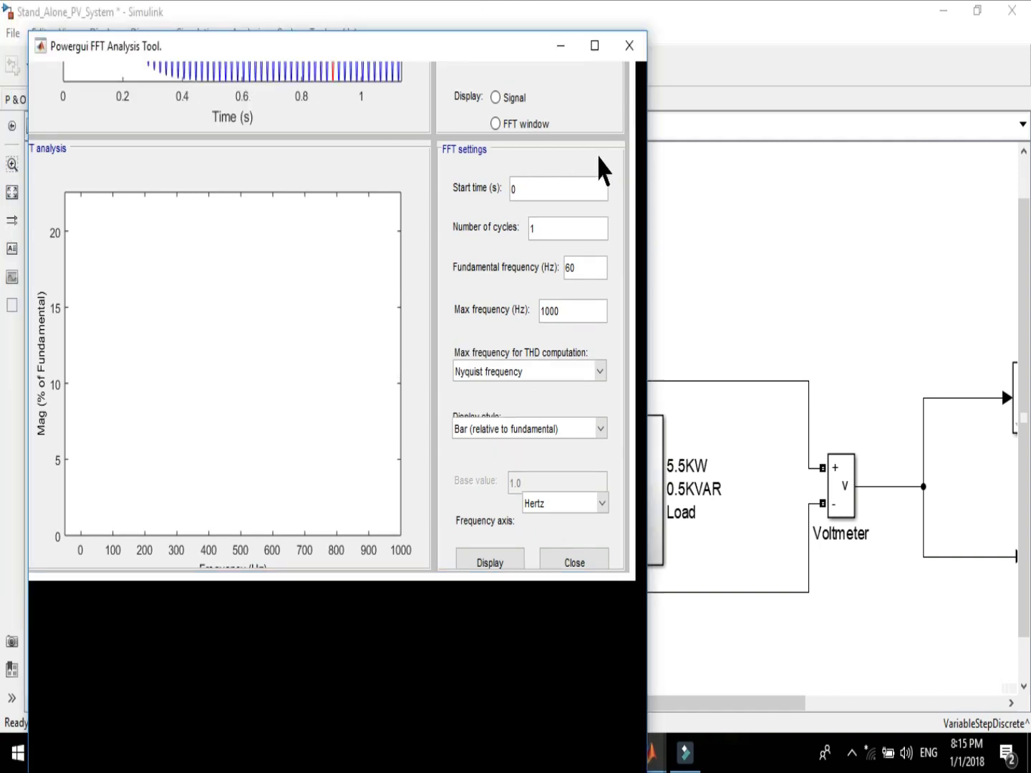
left_click(594, 46)
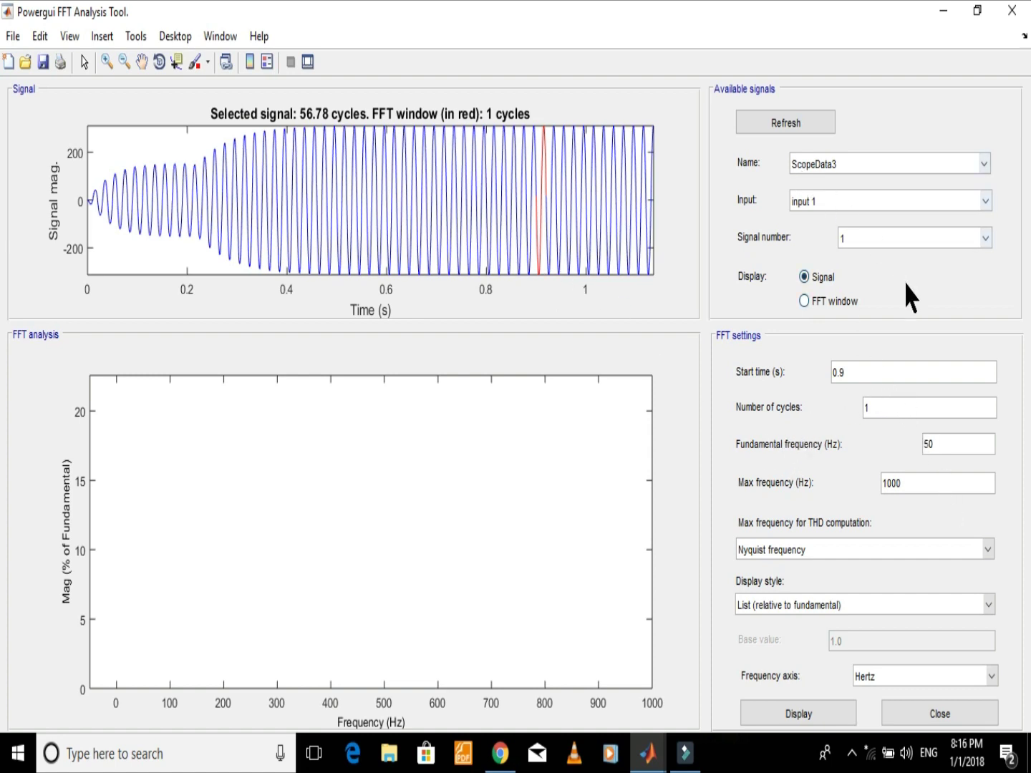
left_click(818, 724)
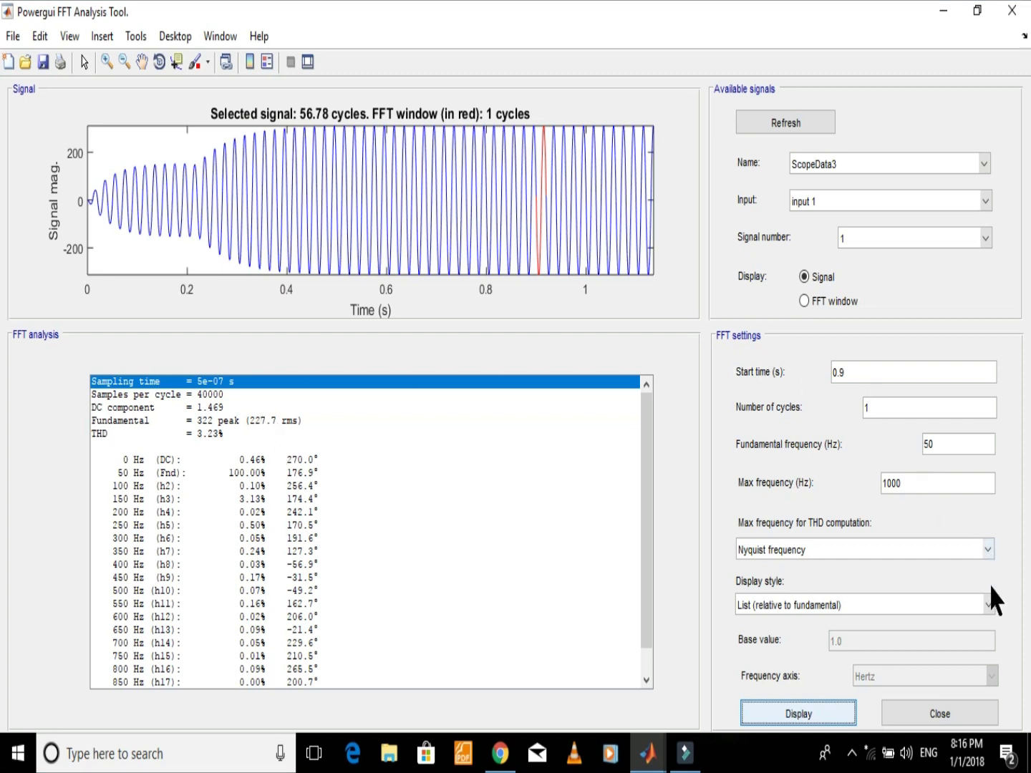
Redisplay the spectrum as bars relative to the fundamental, showing THD 3.23%
left_click(989, 607)
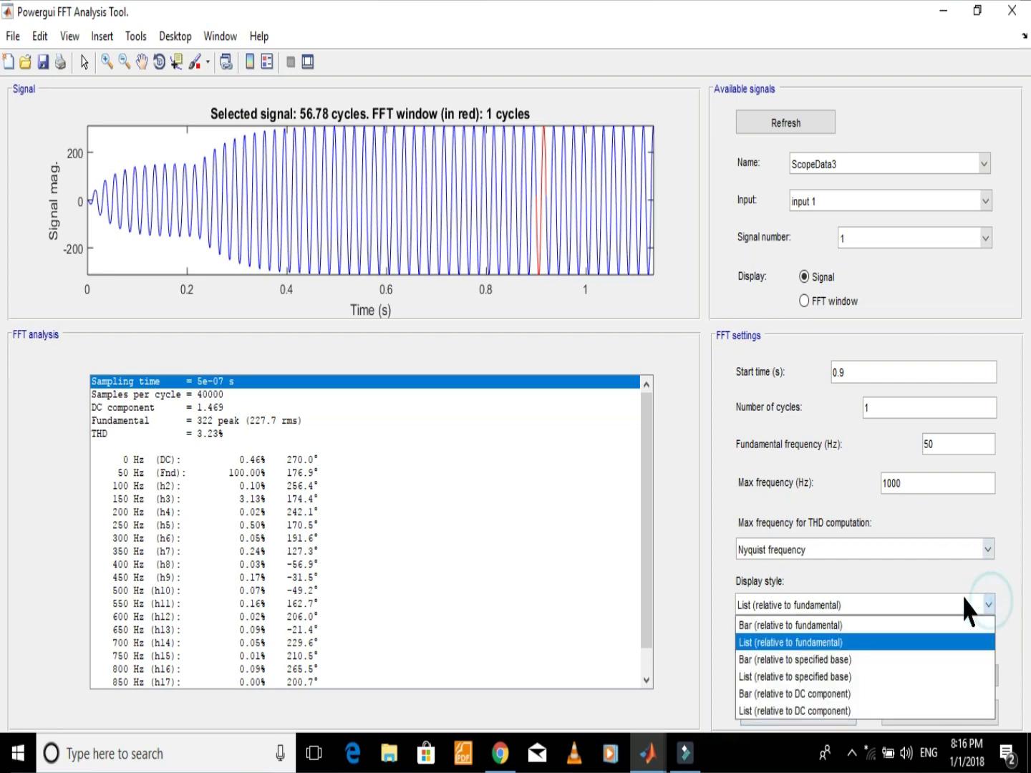
left_click(863, 626)
left_click(800, 714)
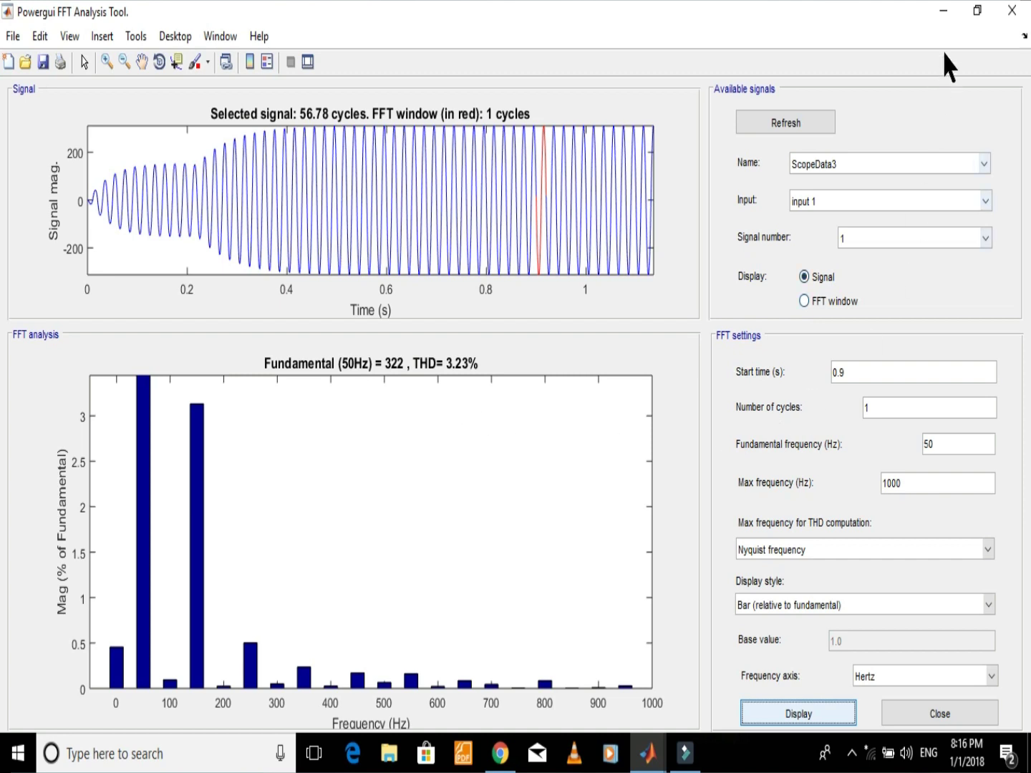
left_click(1009, 11)
Zoom out so the whole stand-alone PV model diagram fits in view
scroll(724, 430, "down", 2)
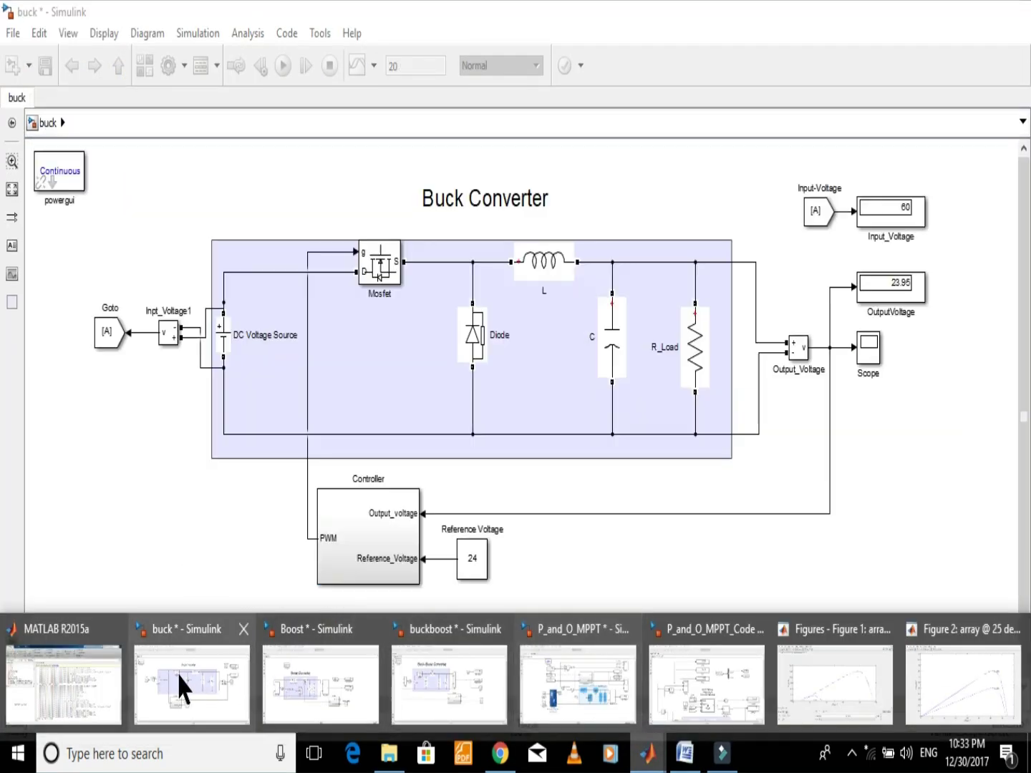
mouse_move(345, 689)
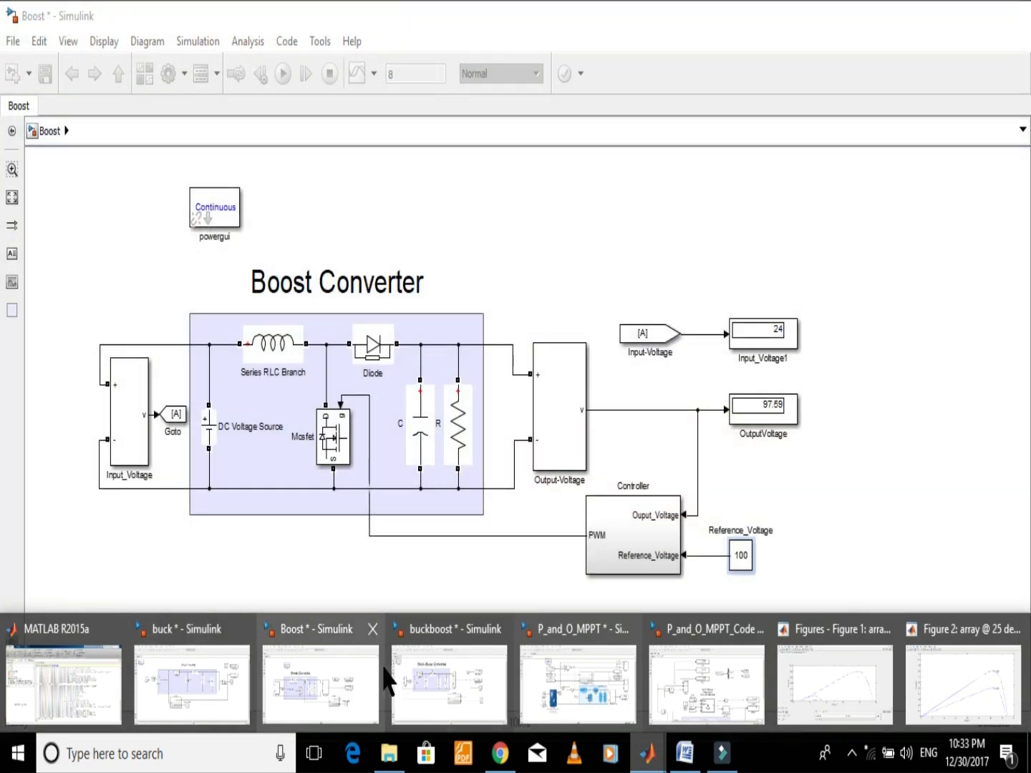
mouse_move(465, 680)
mouse_move(556, 666)
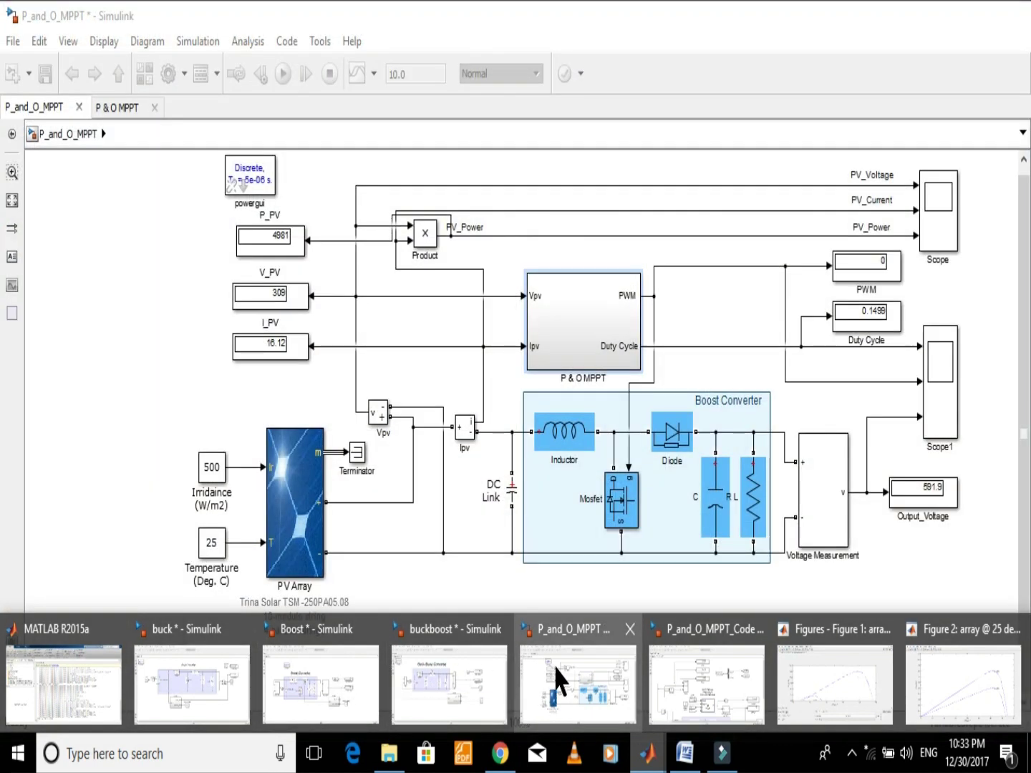